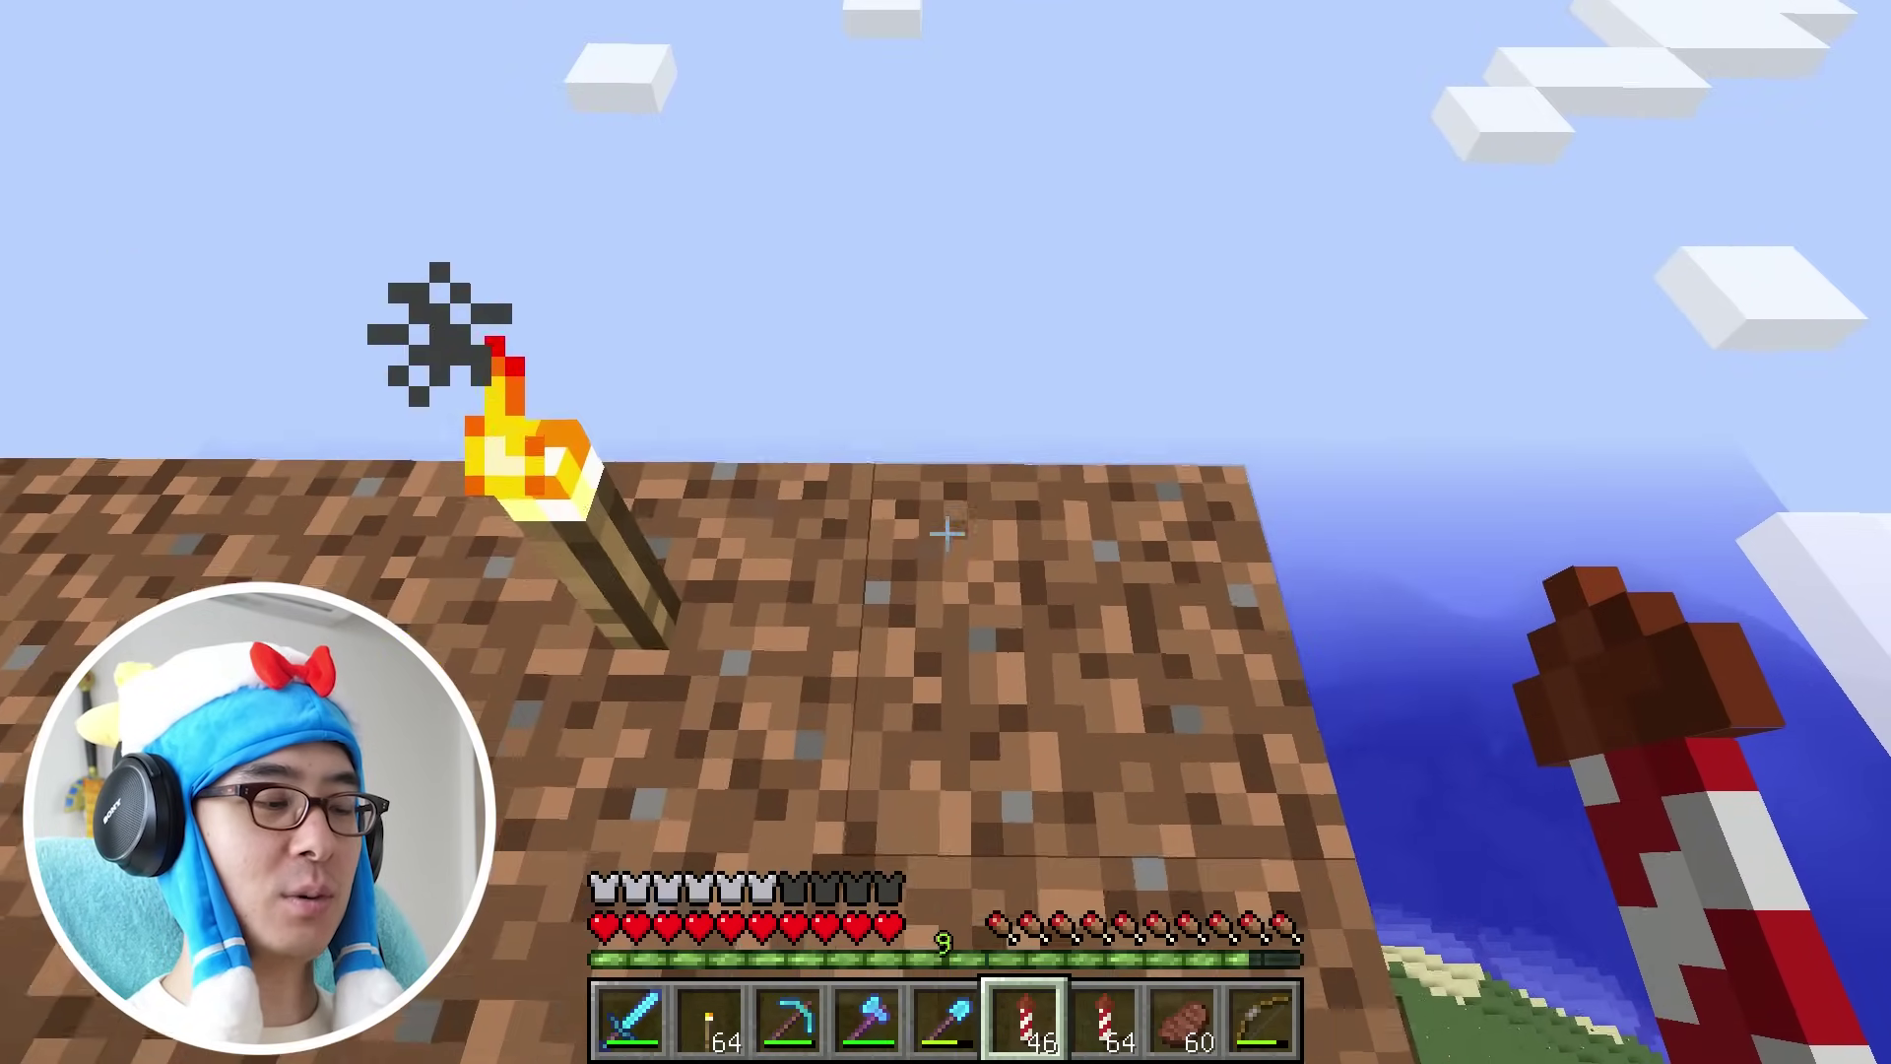
key("F5")
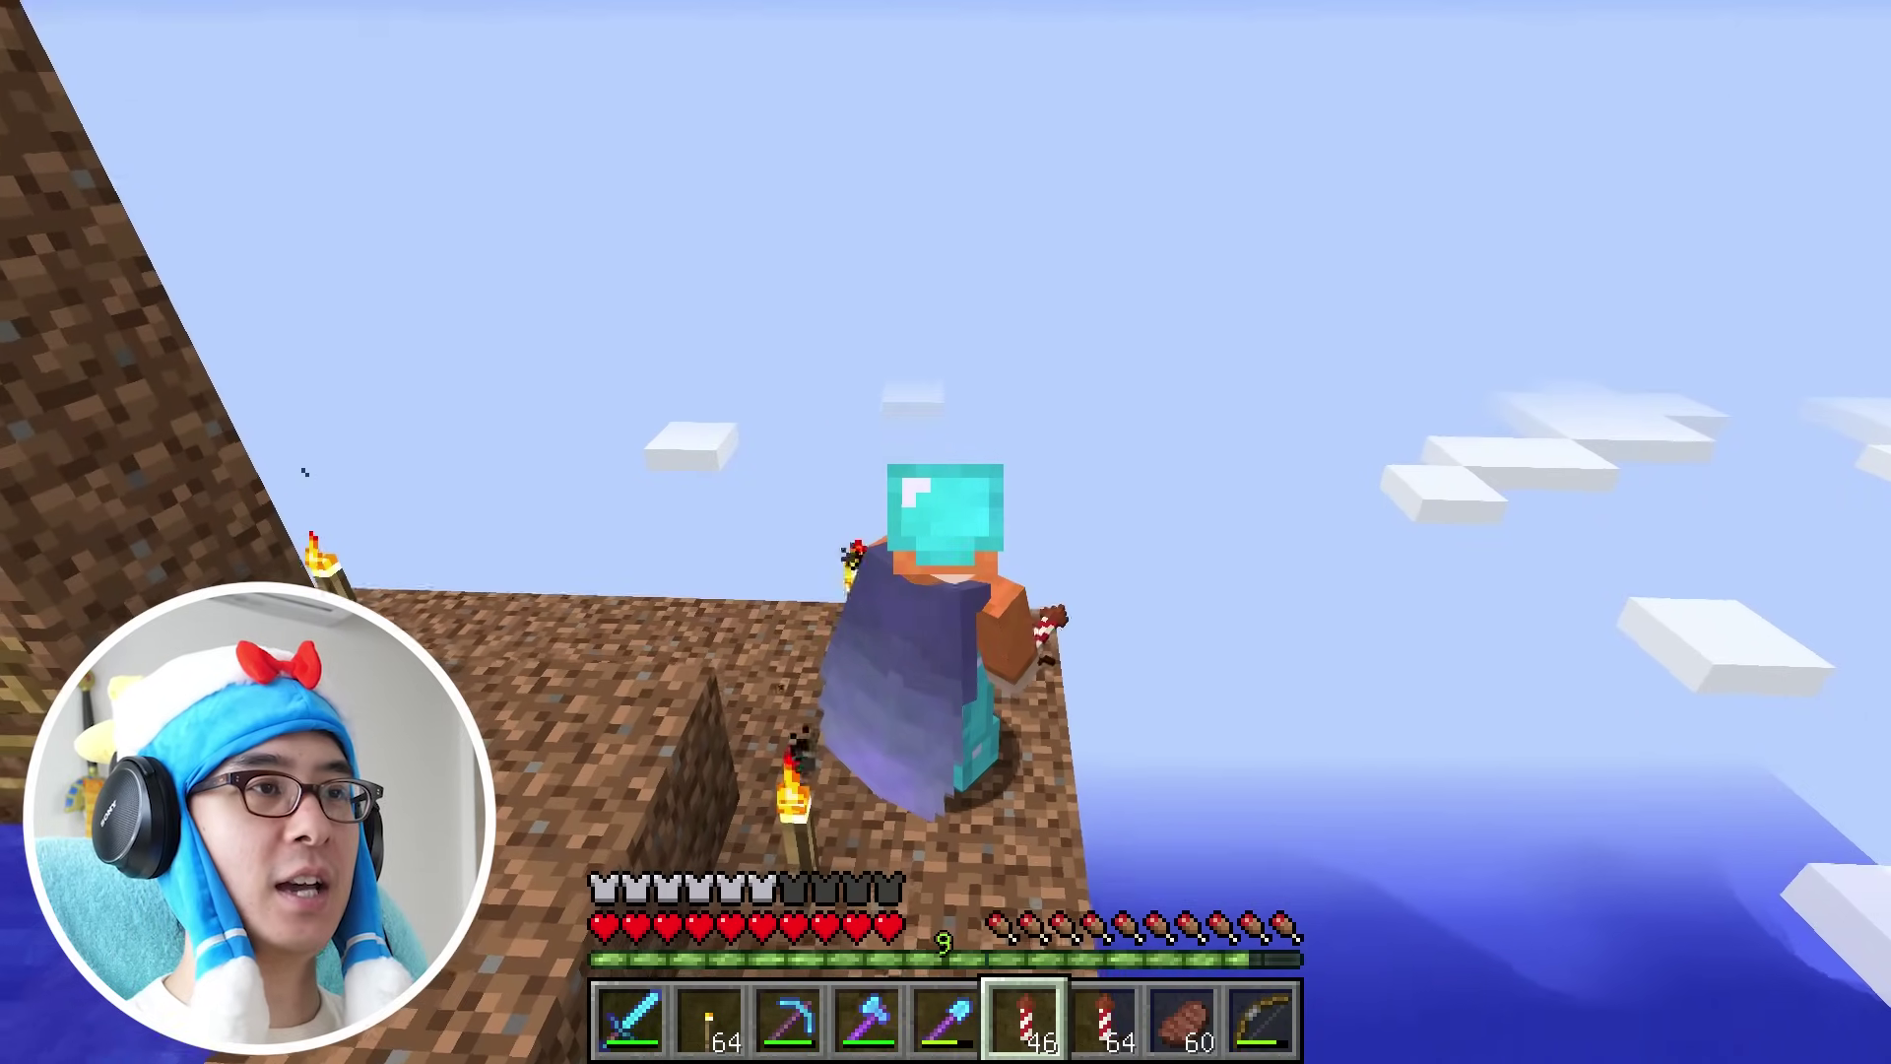
key("w")
key("w")
key("space")
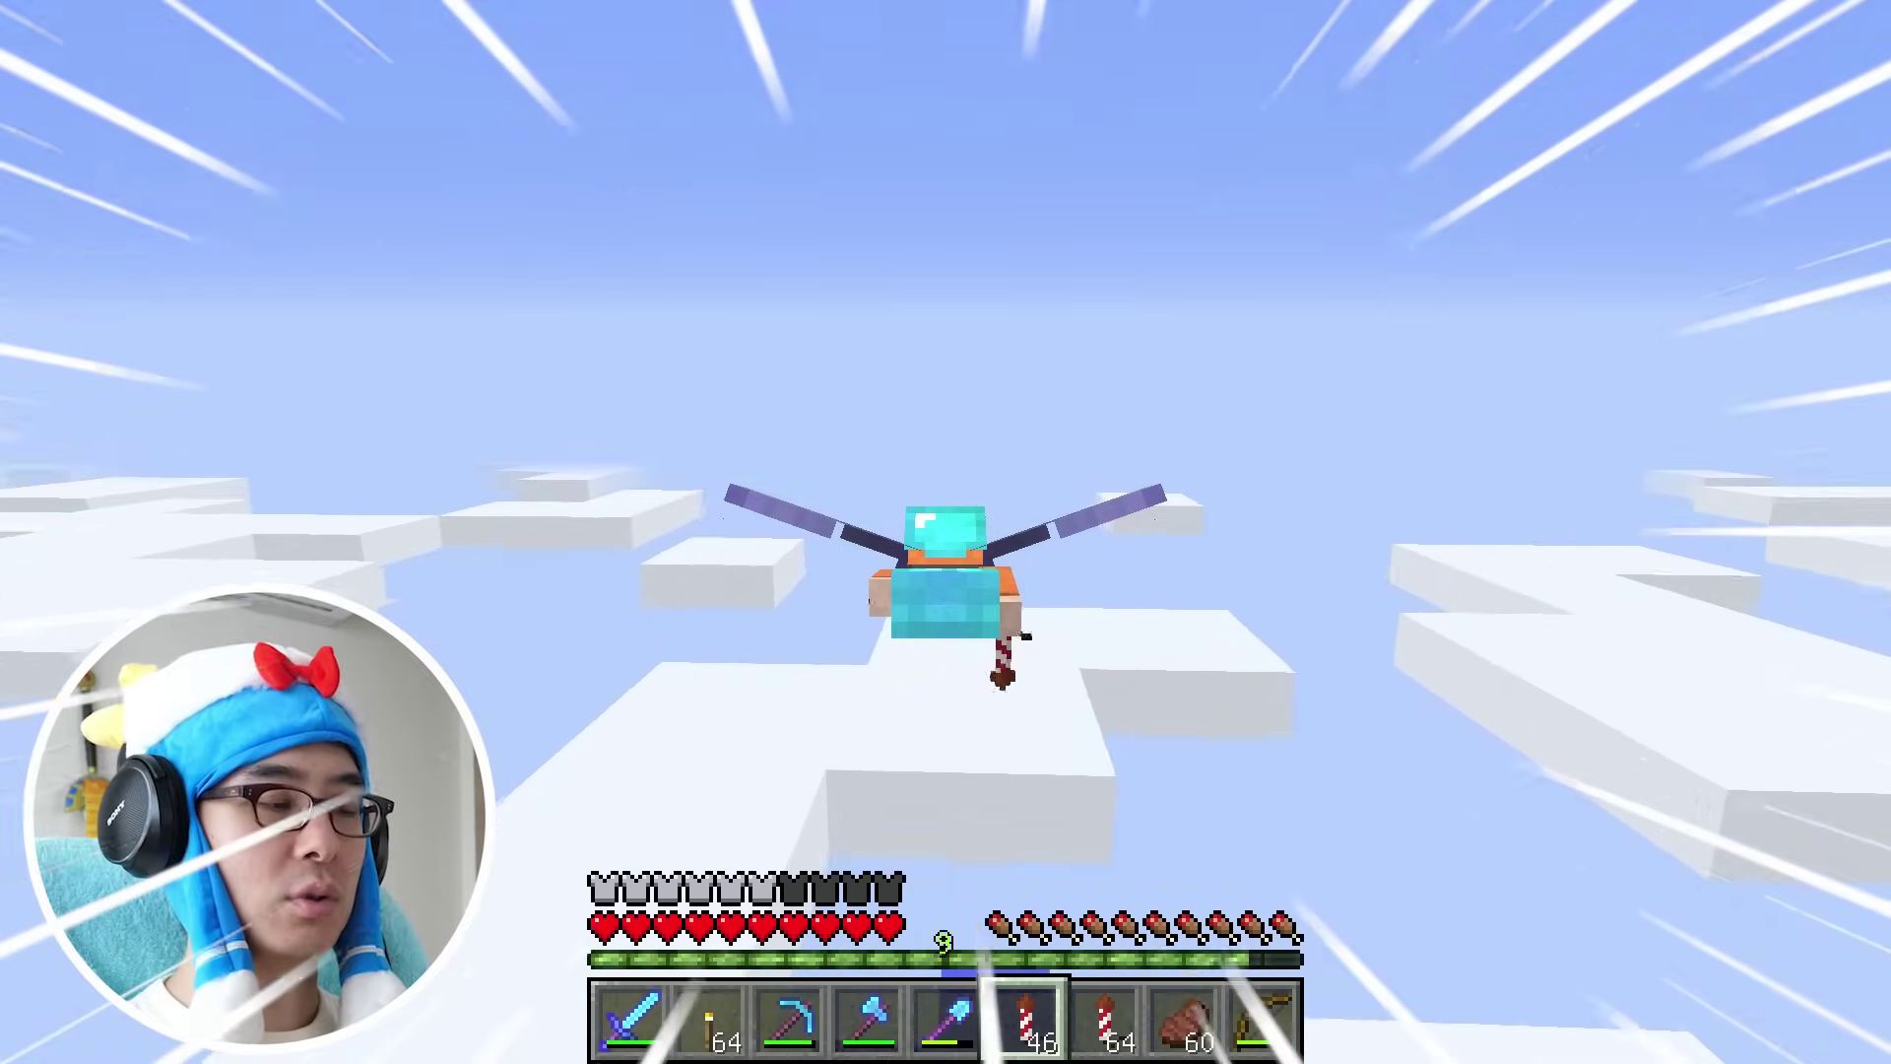
right_click(945, 532)
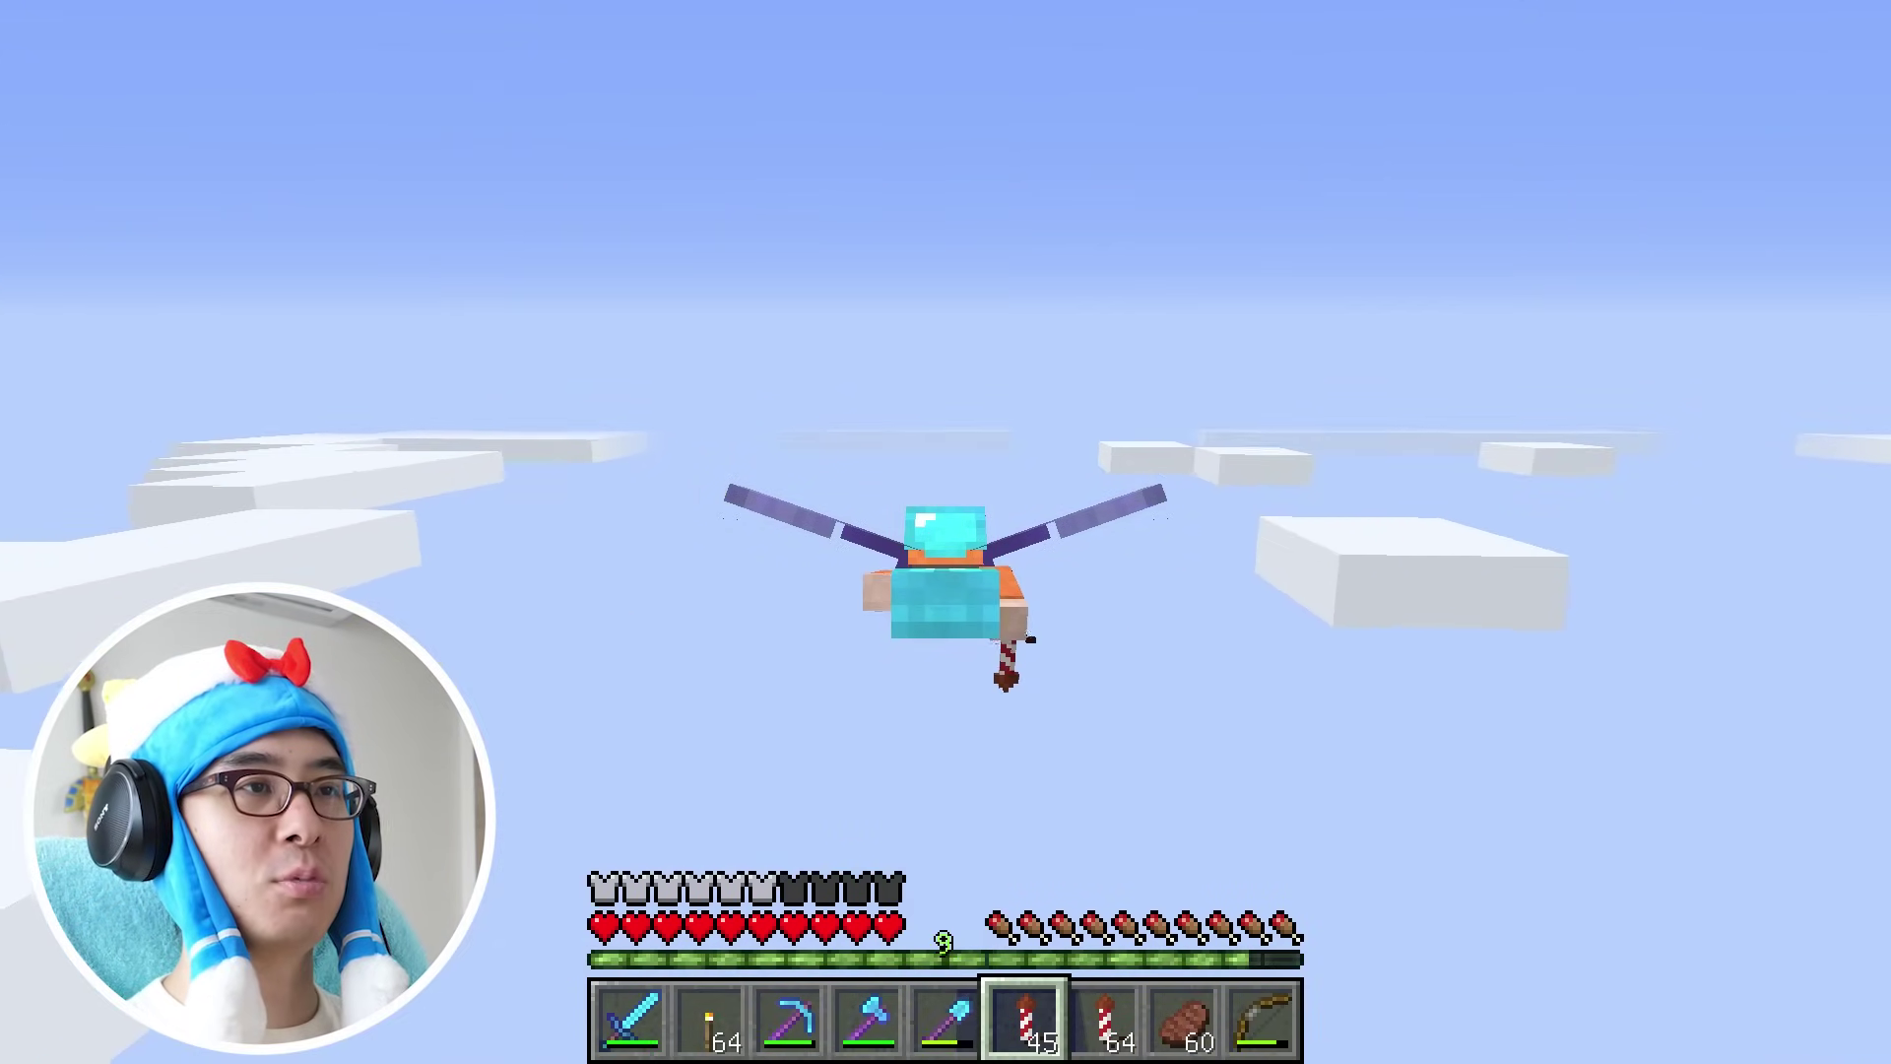
right_click(945, 532)
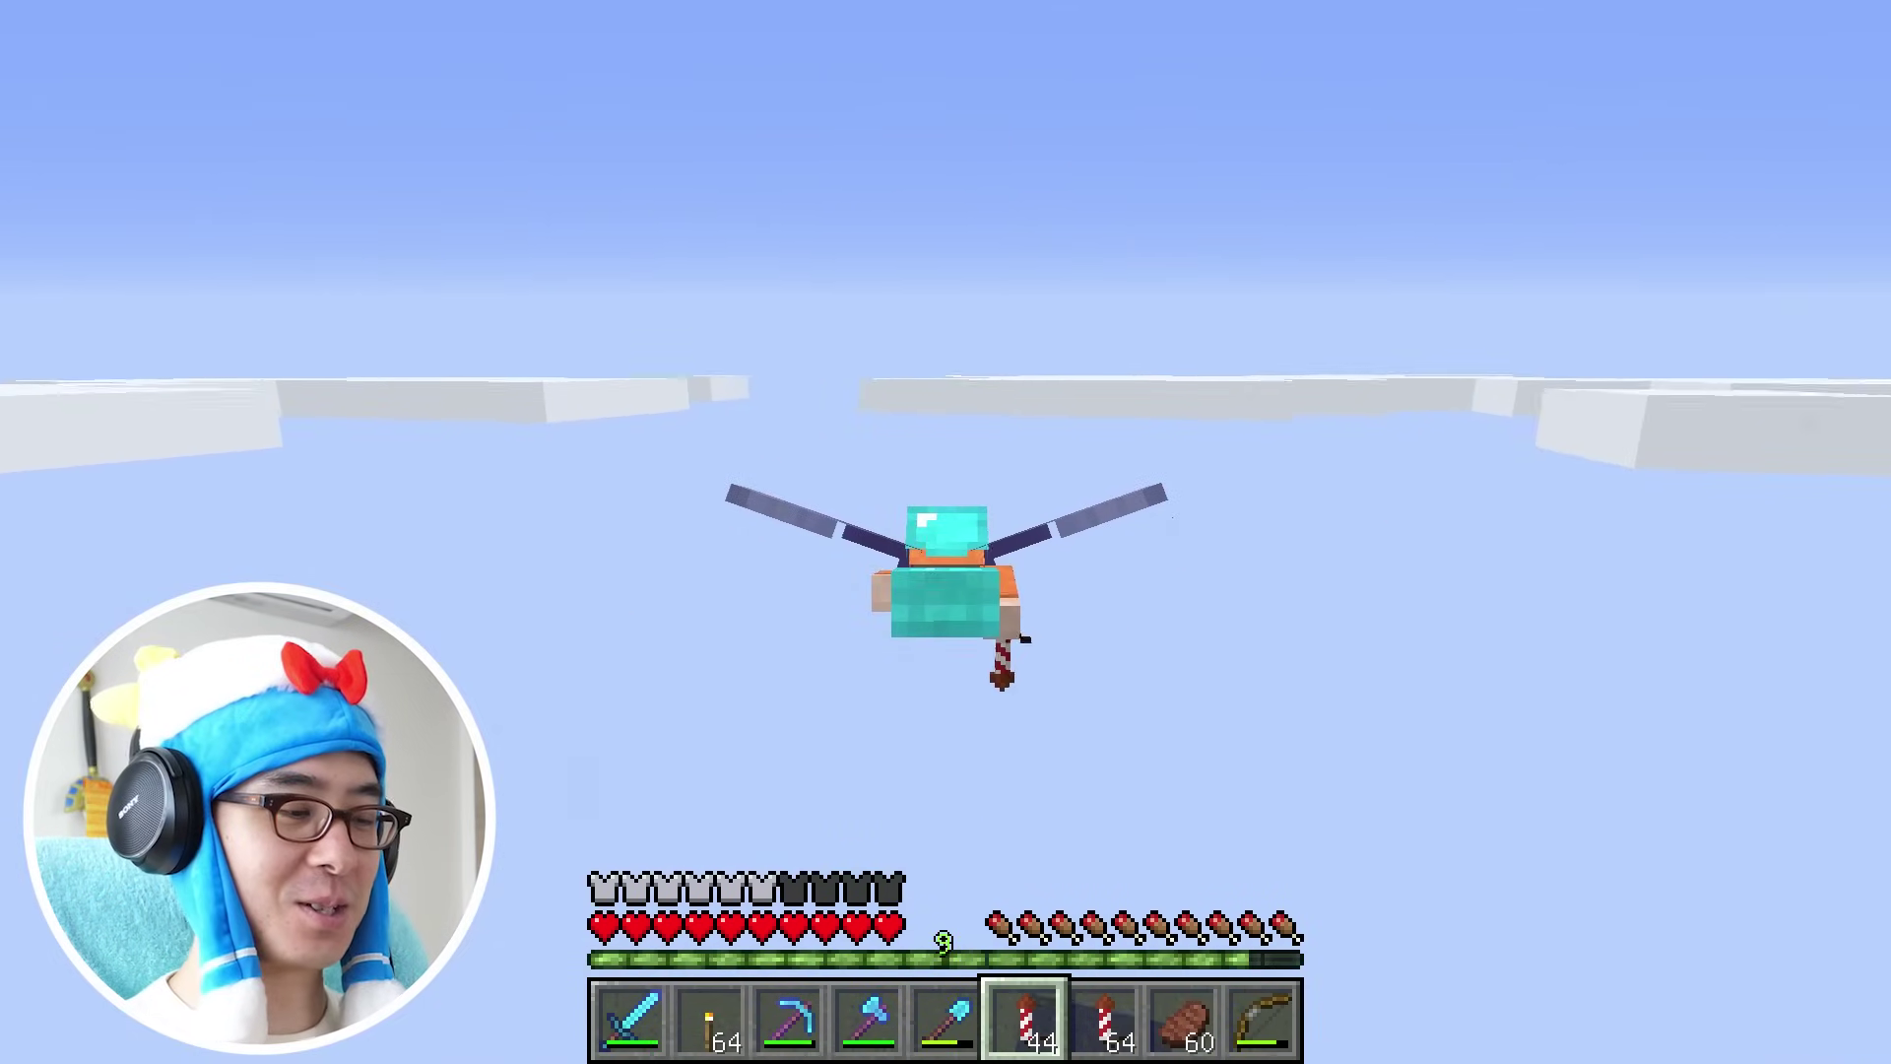
right_click(946, 532)
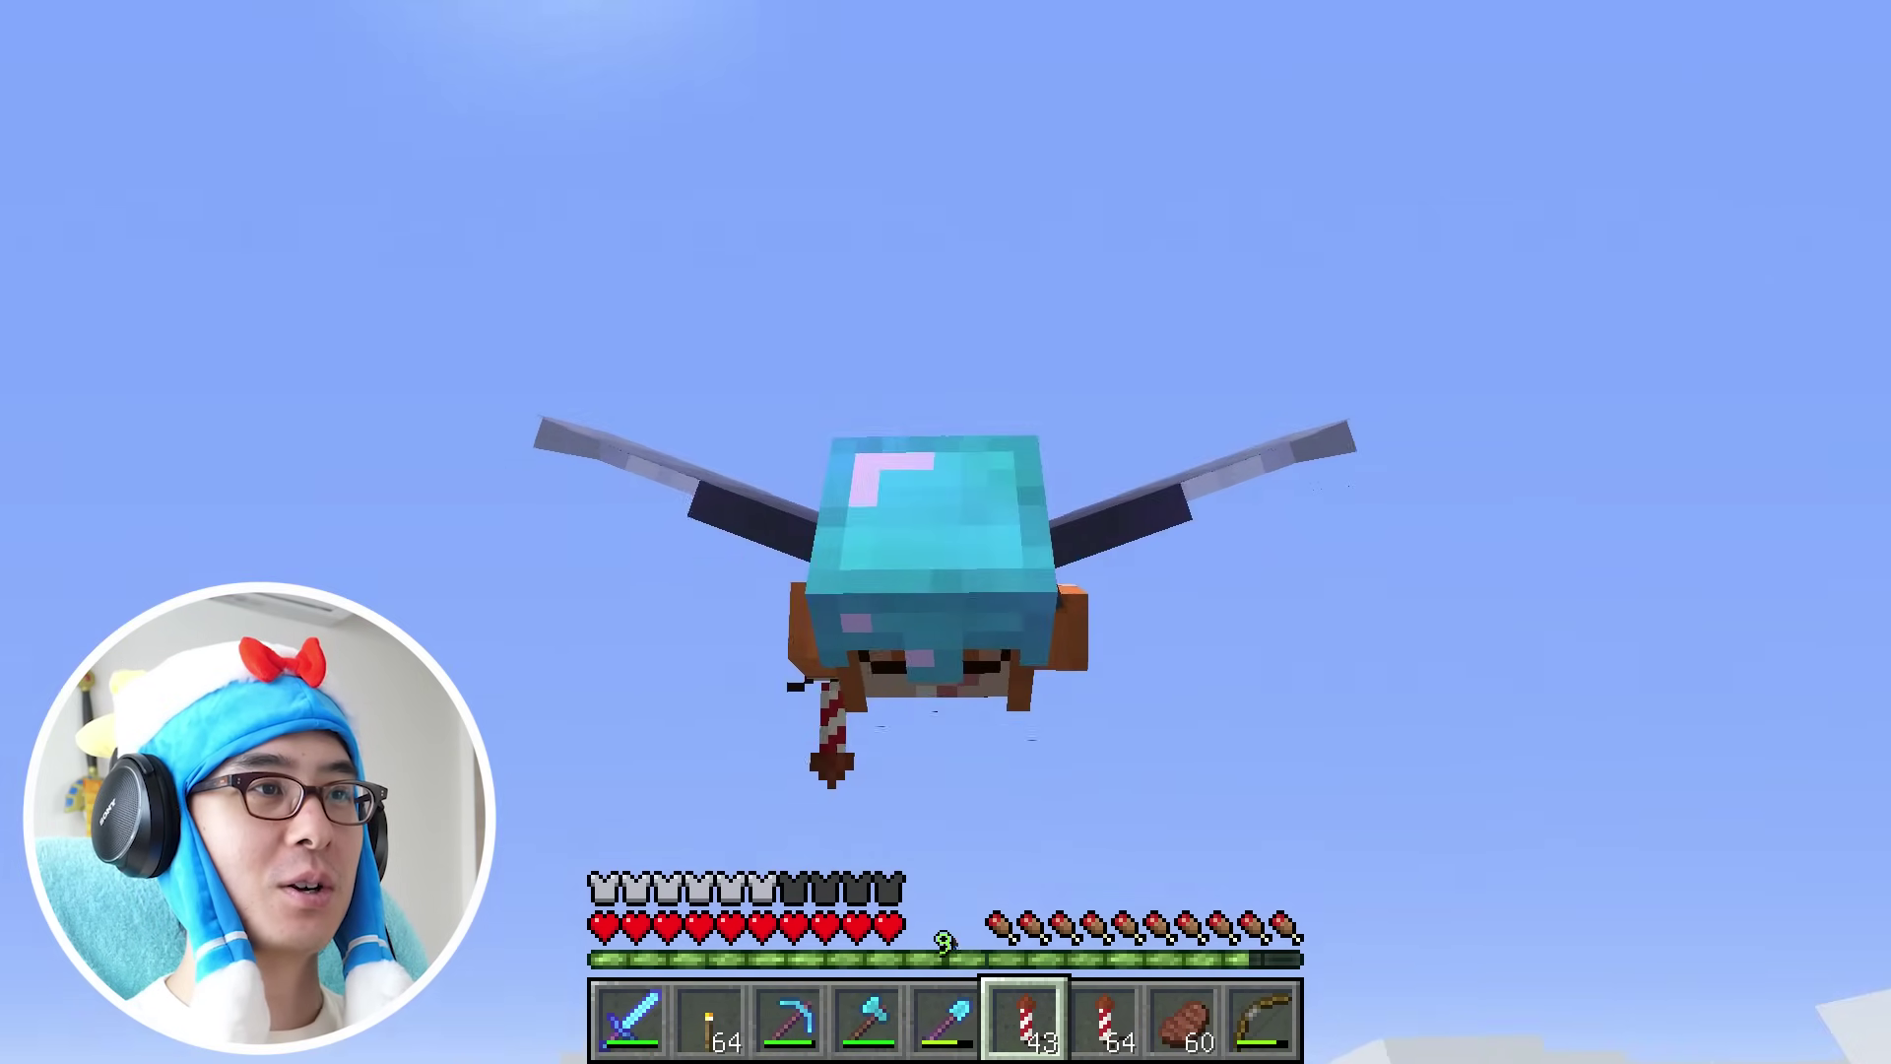
right_click(946, 532)
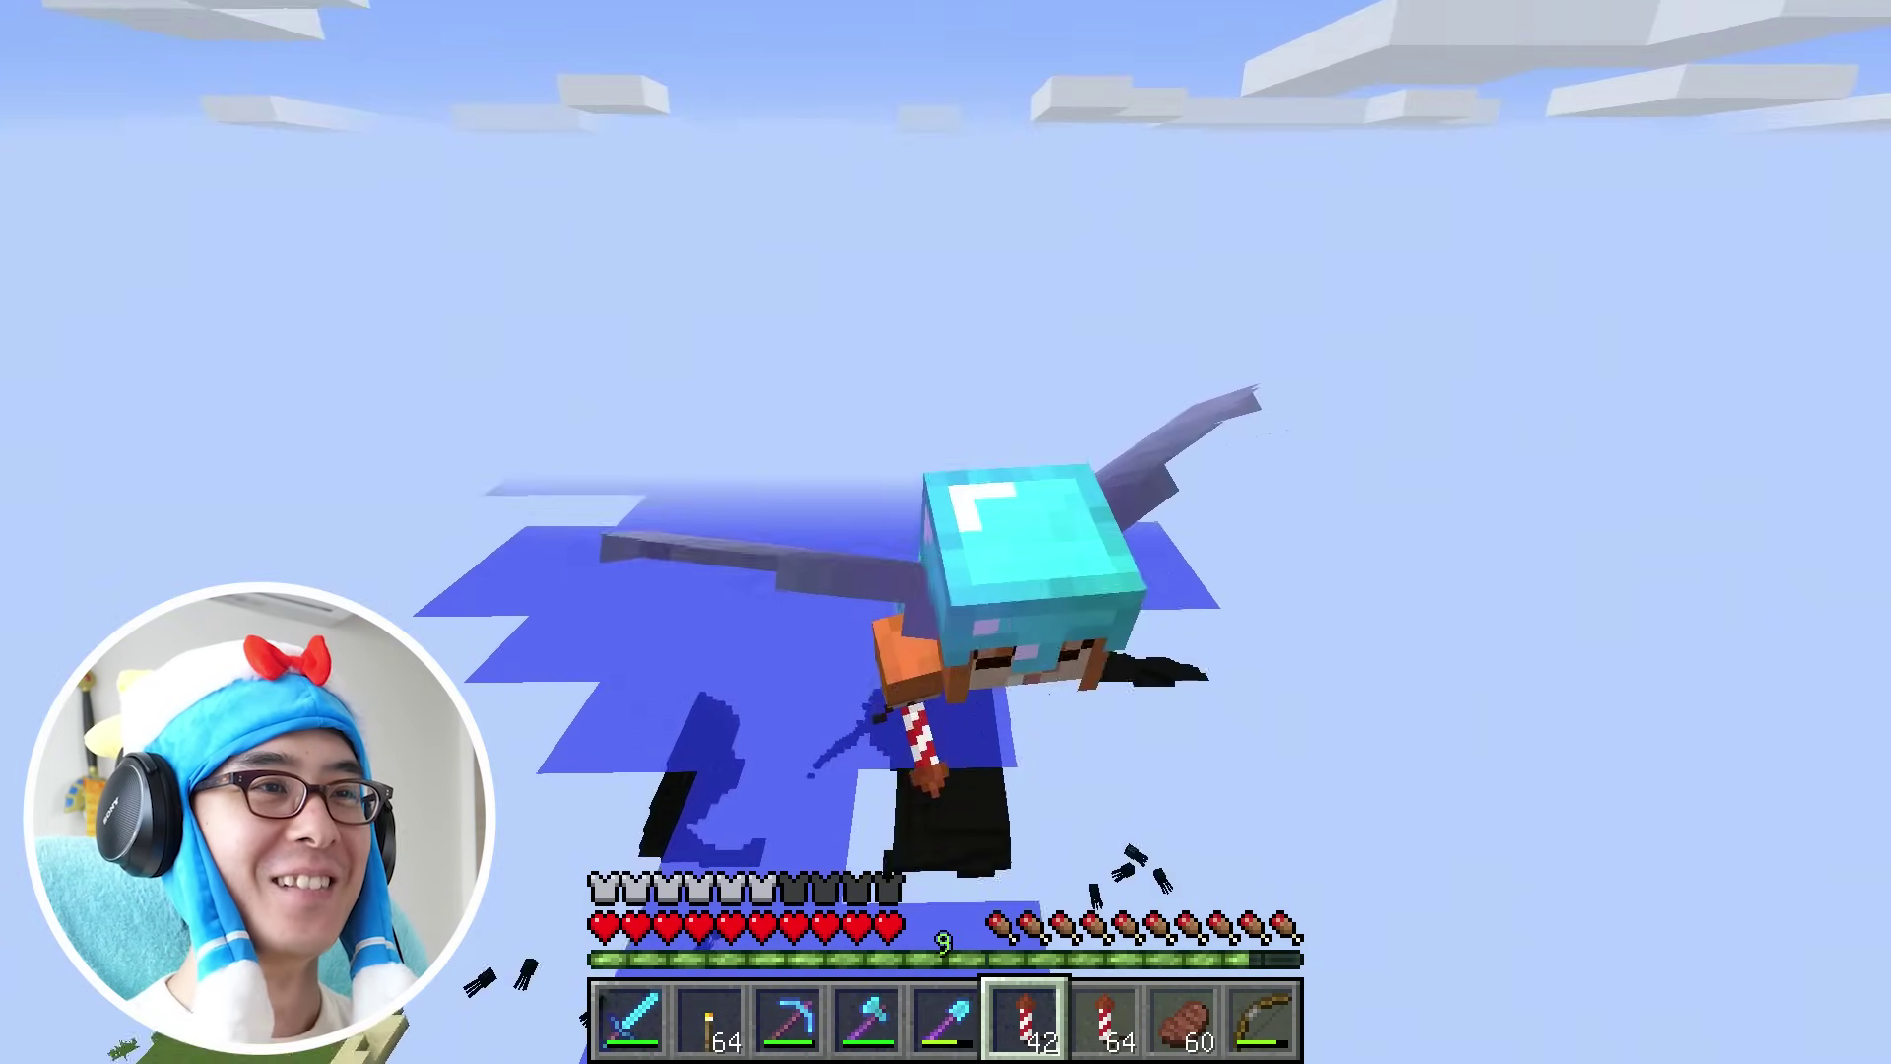
right_click(946, 531)
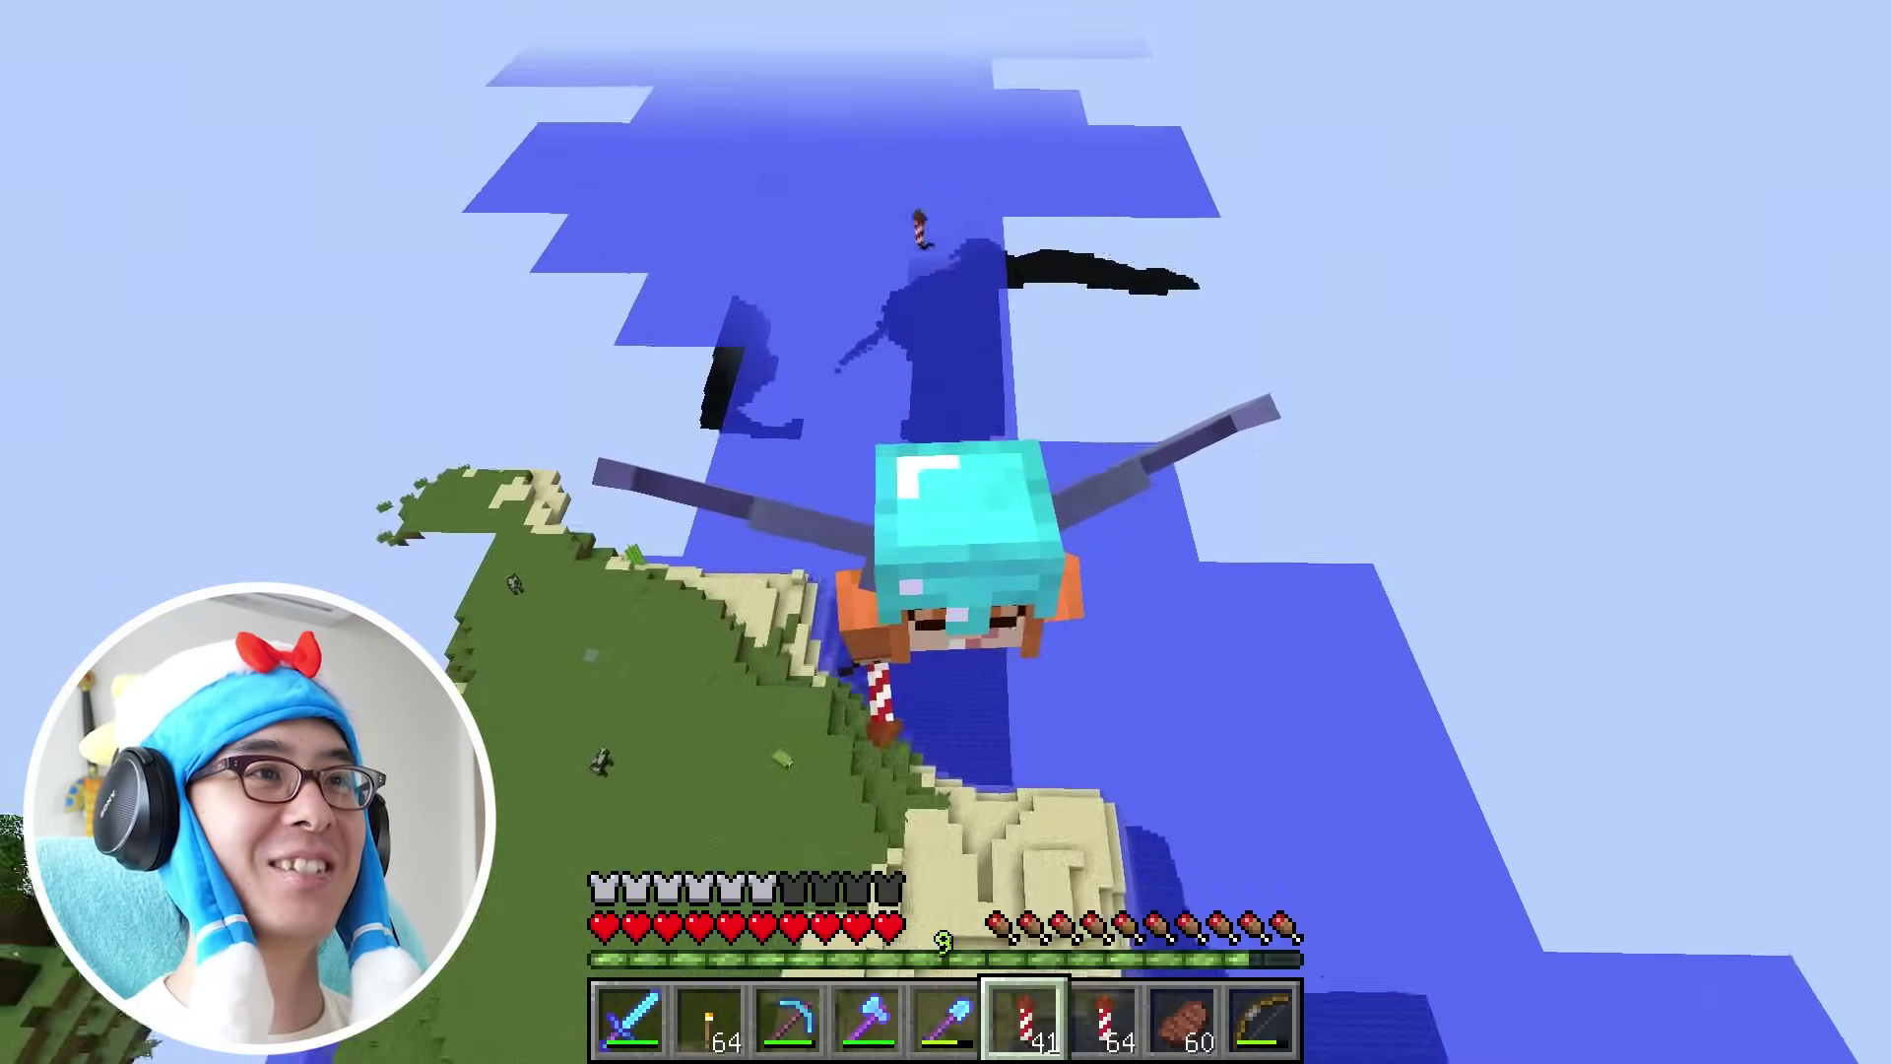
right_click(946, 532)
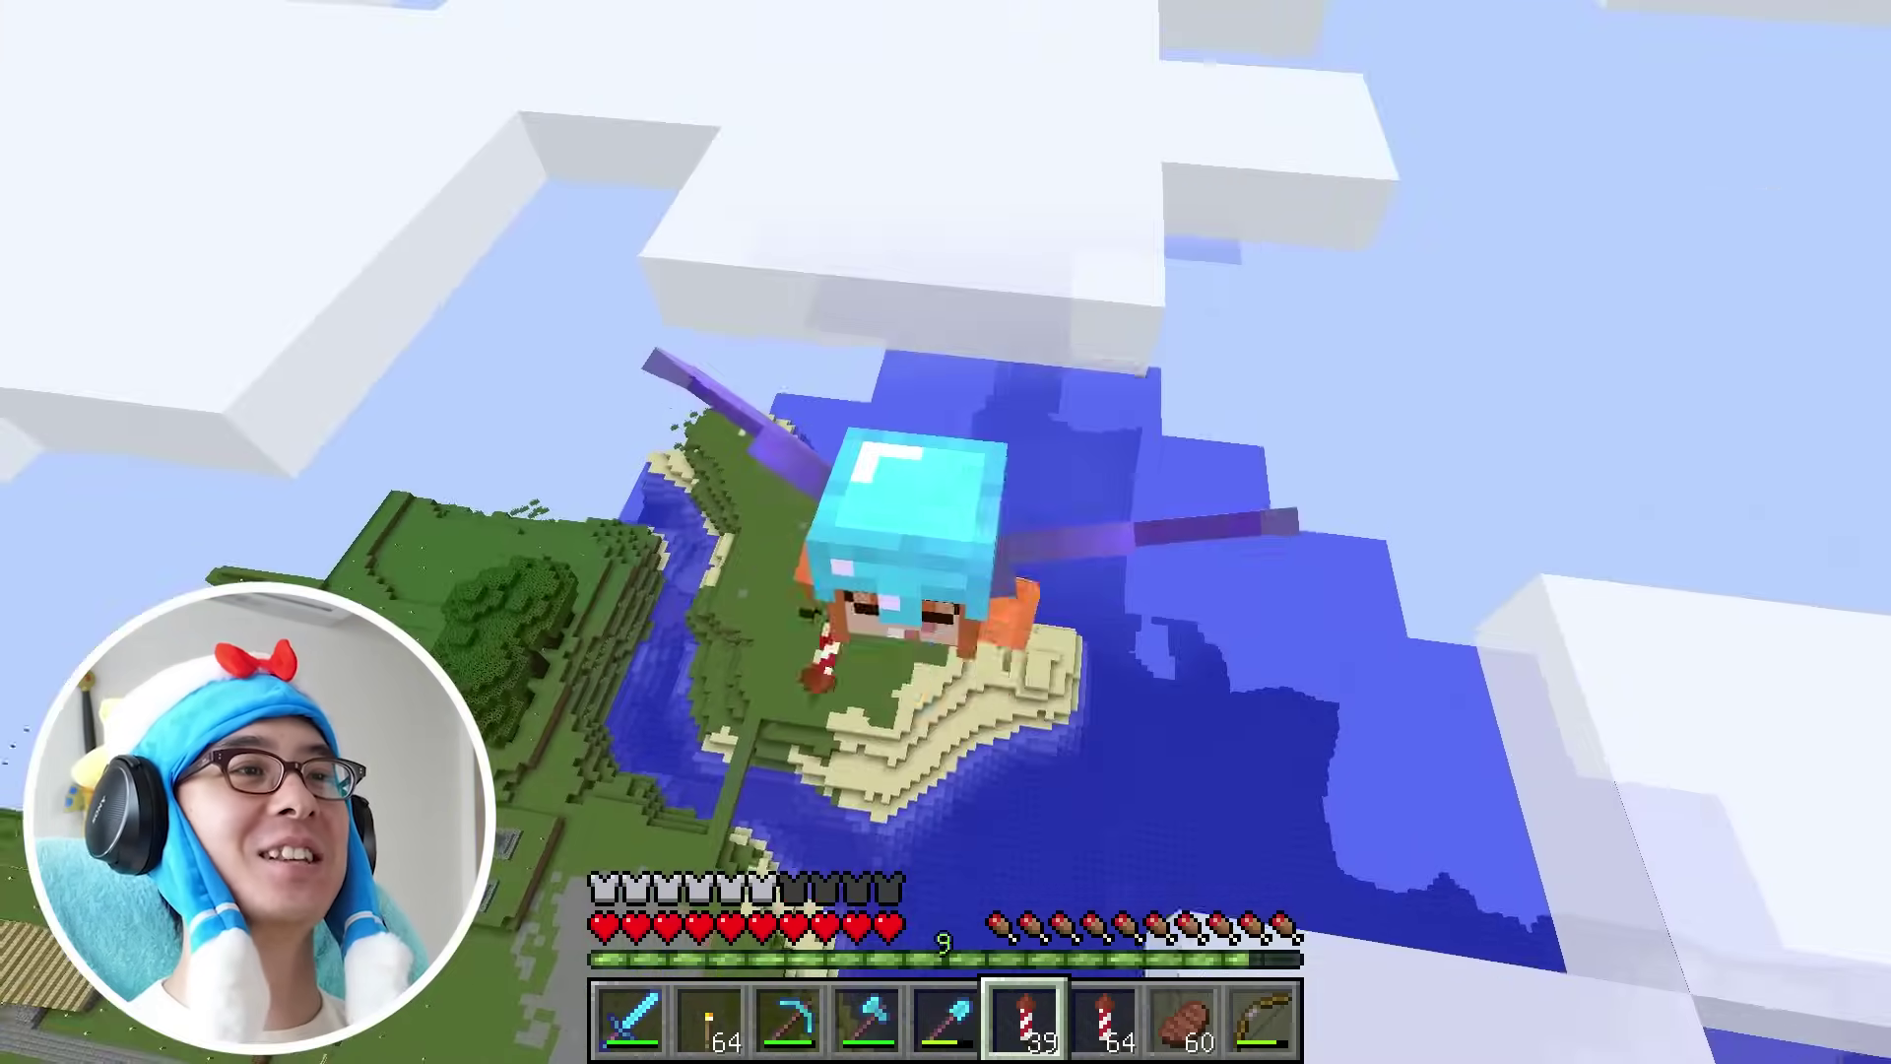
right_click(946, 532)
right_click(946, 532)
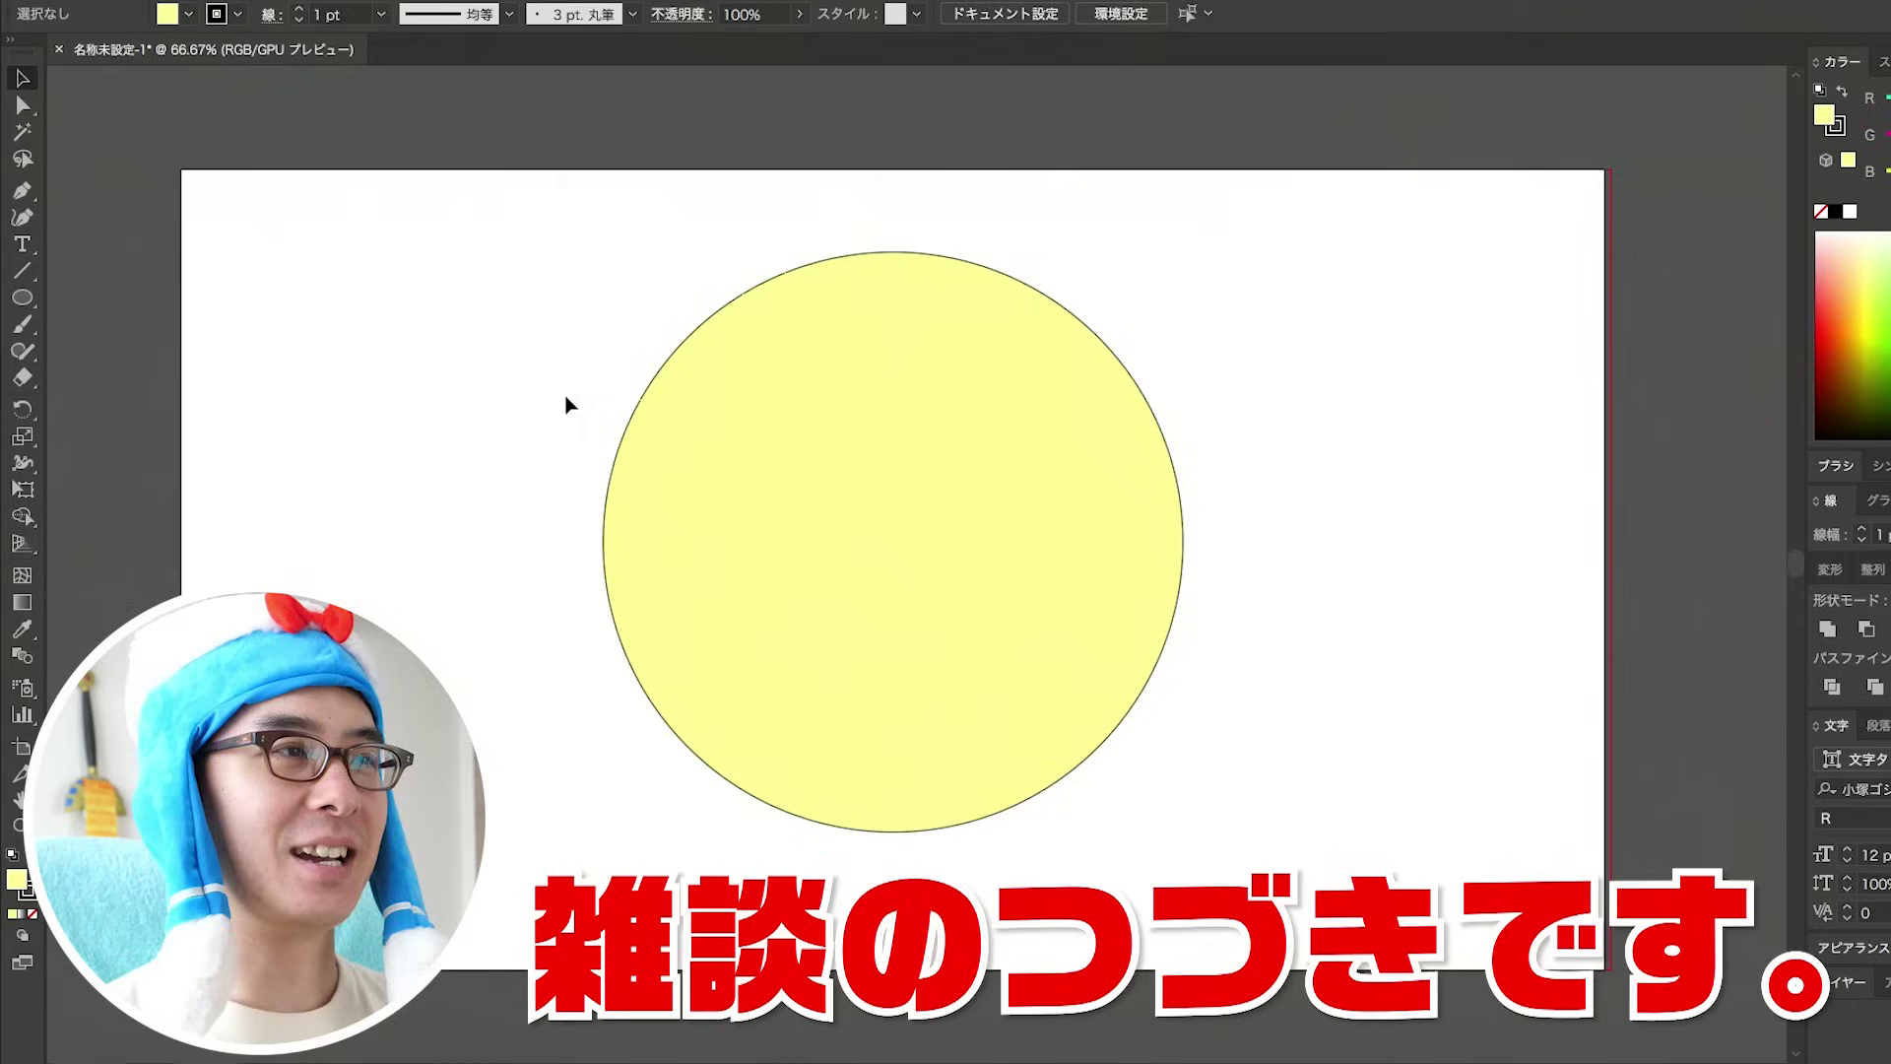
Move the yellow circle slightly downward on the artboard and deselect it.
left_click(733, 470)
left_click_drag(737, 478, 740, 490)
left_click(551, 492)
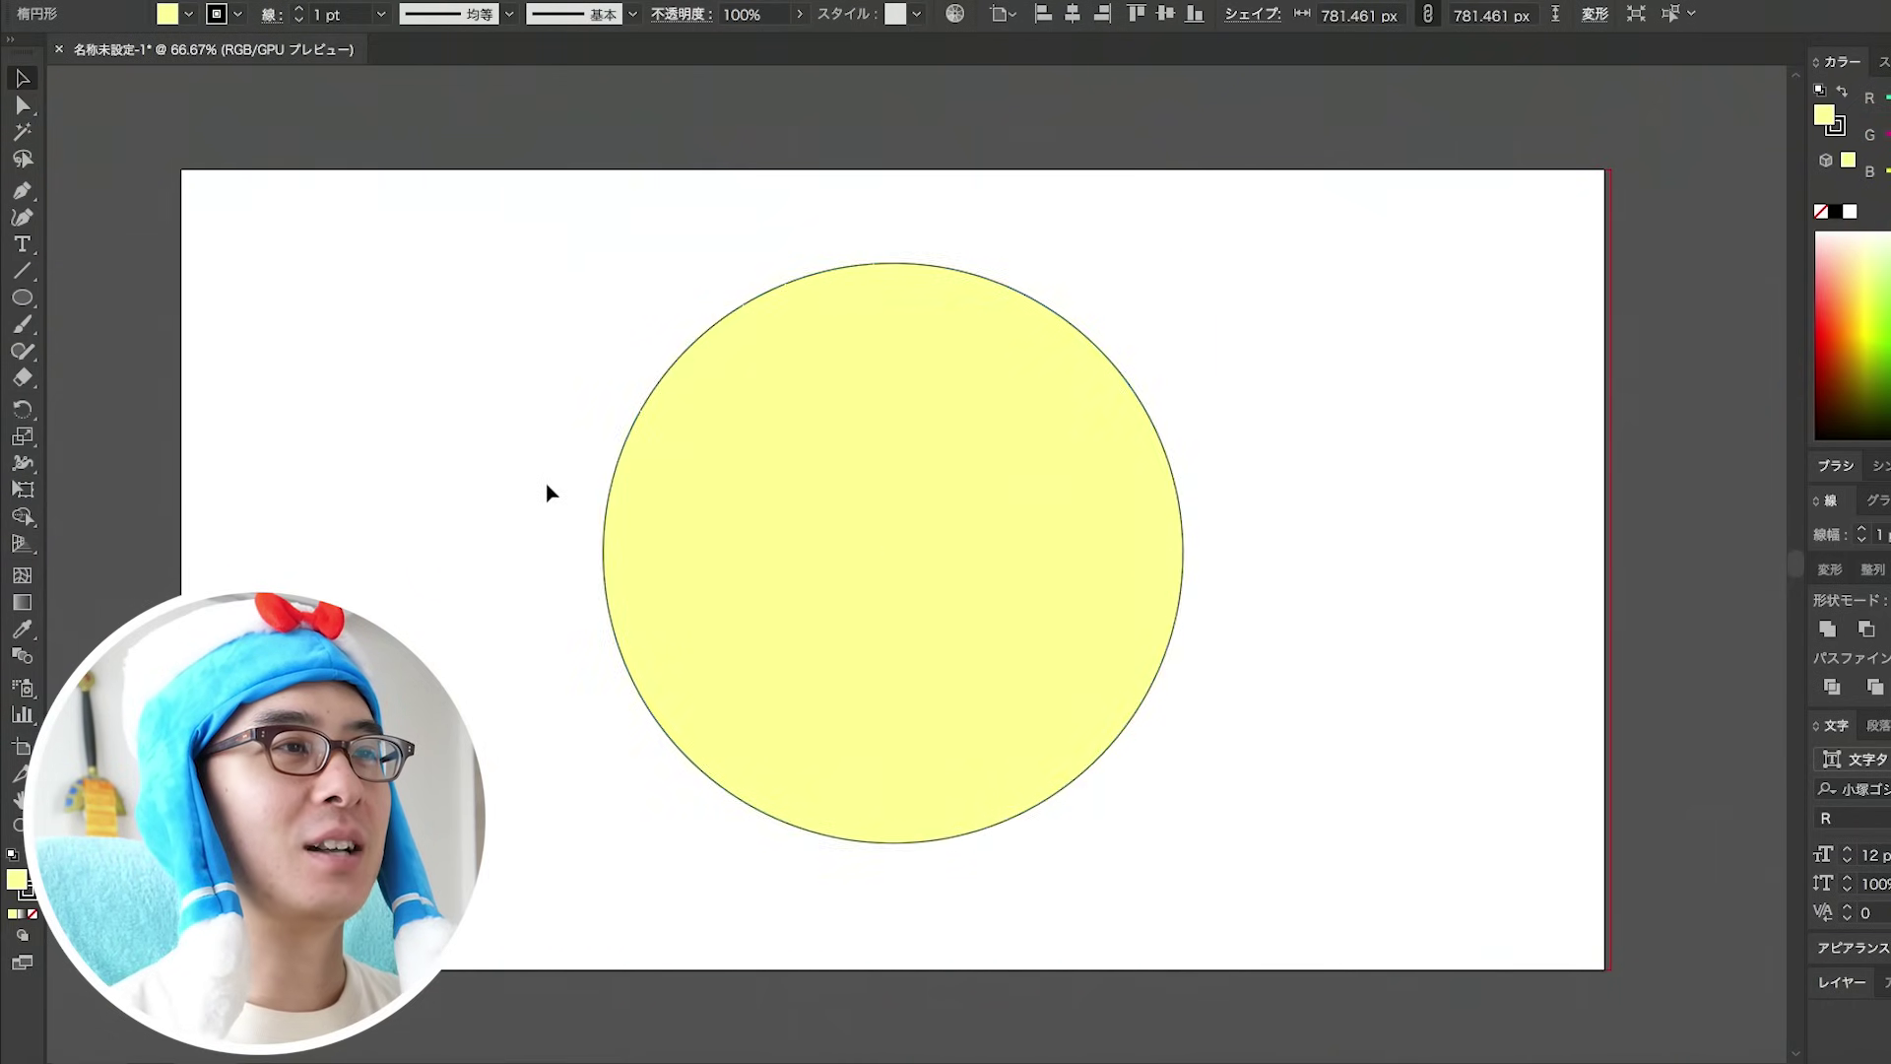
left_click(808, 483)
left_click(434, 435)
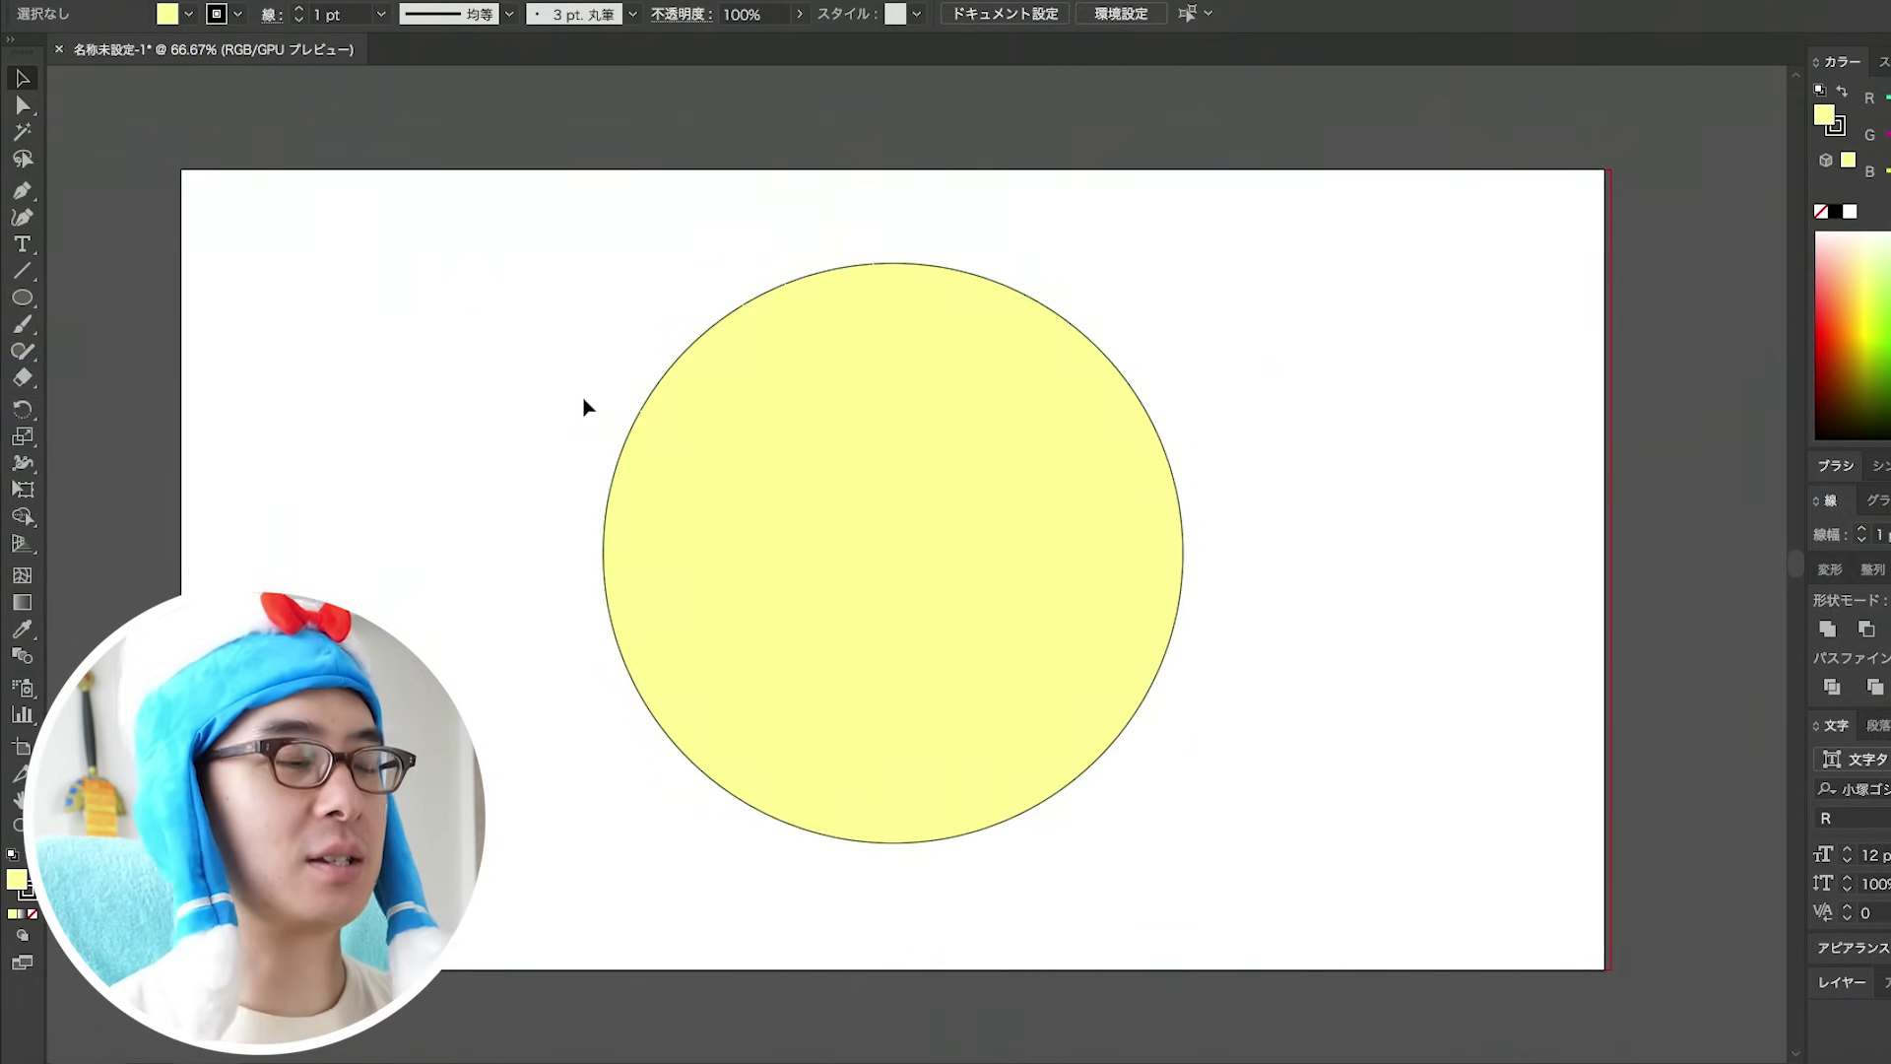
Draw a closed triangle with the Pen tool from the circle's centre, extending past its right-hand edge.
key("p")
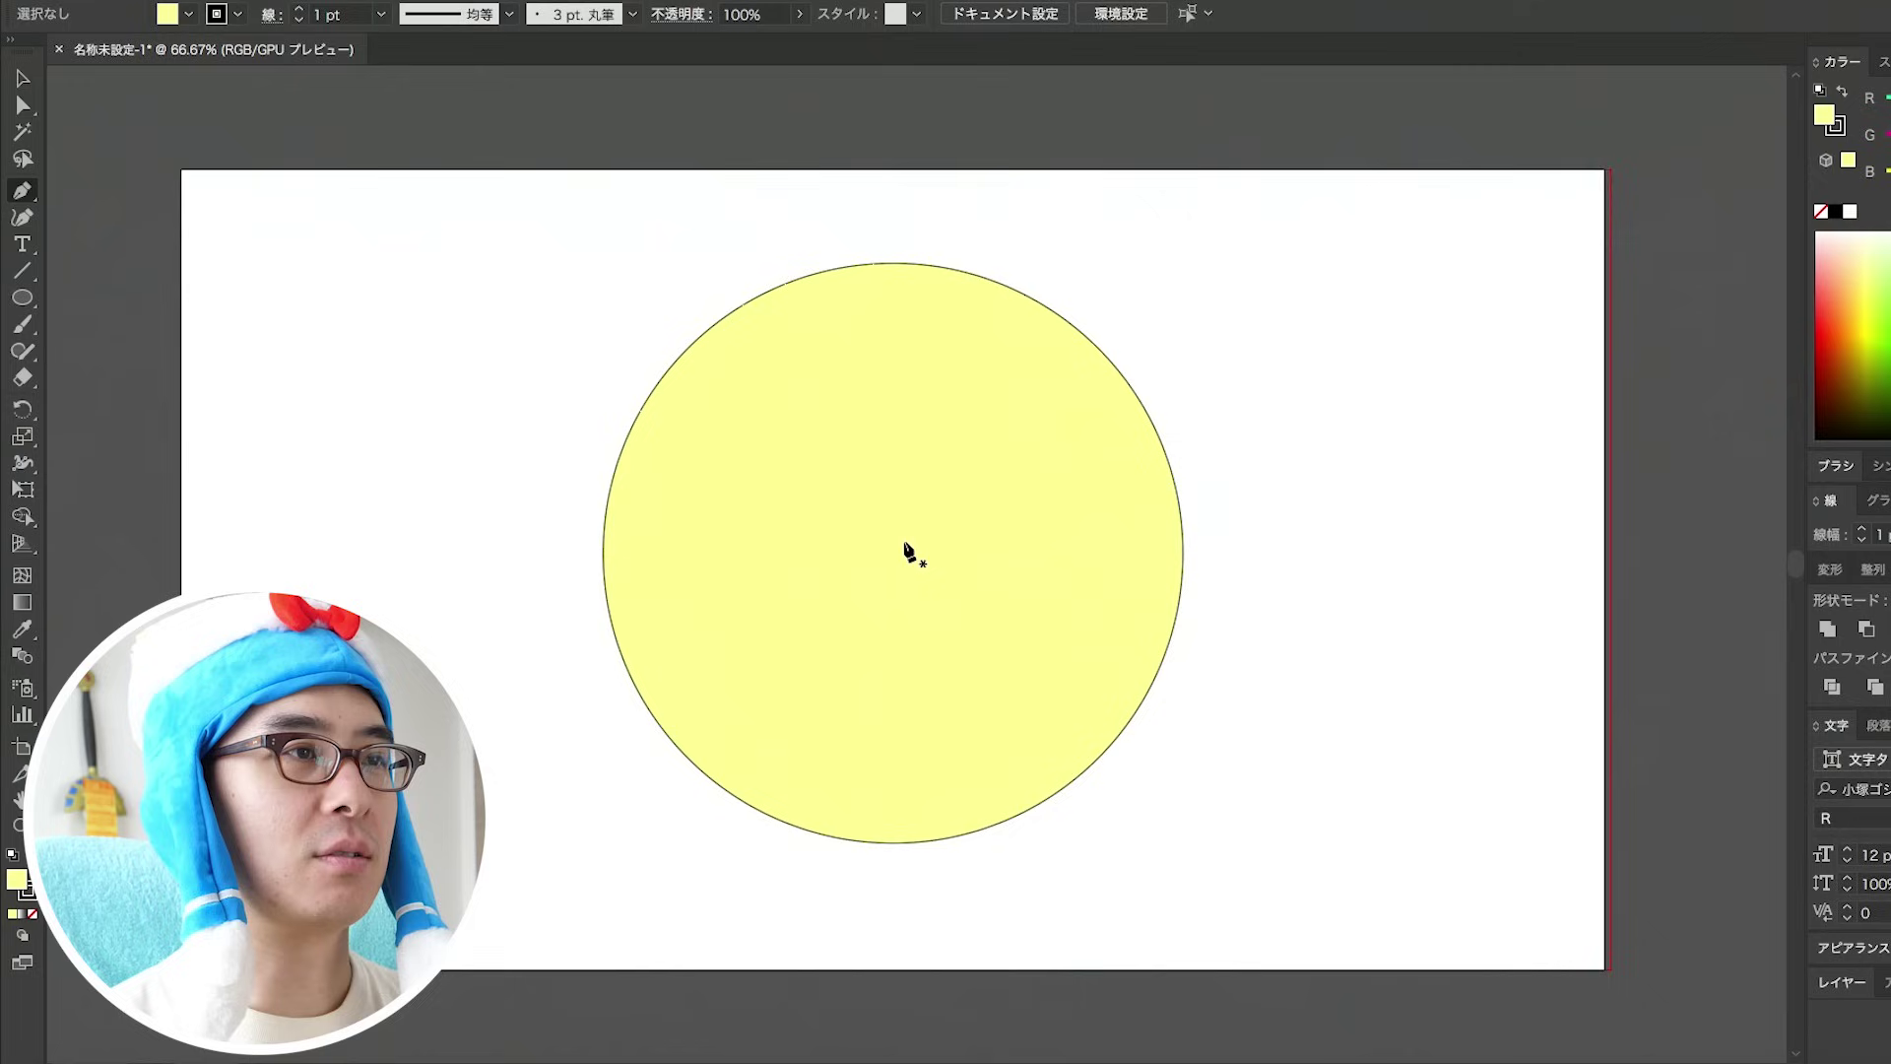
left_click(892, 552)
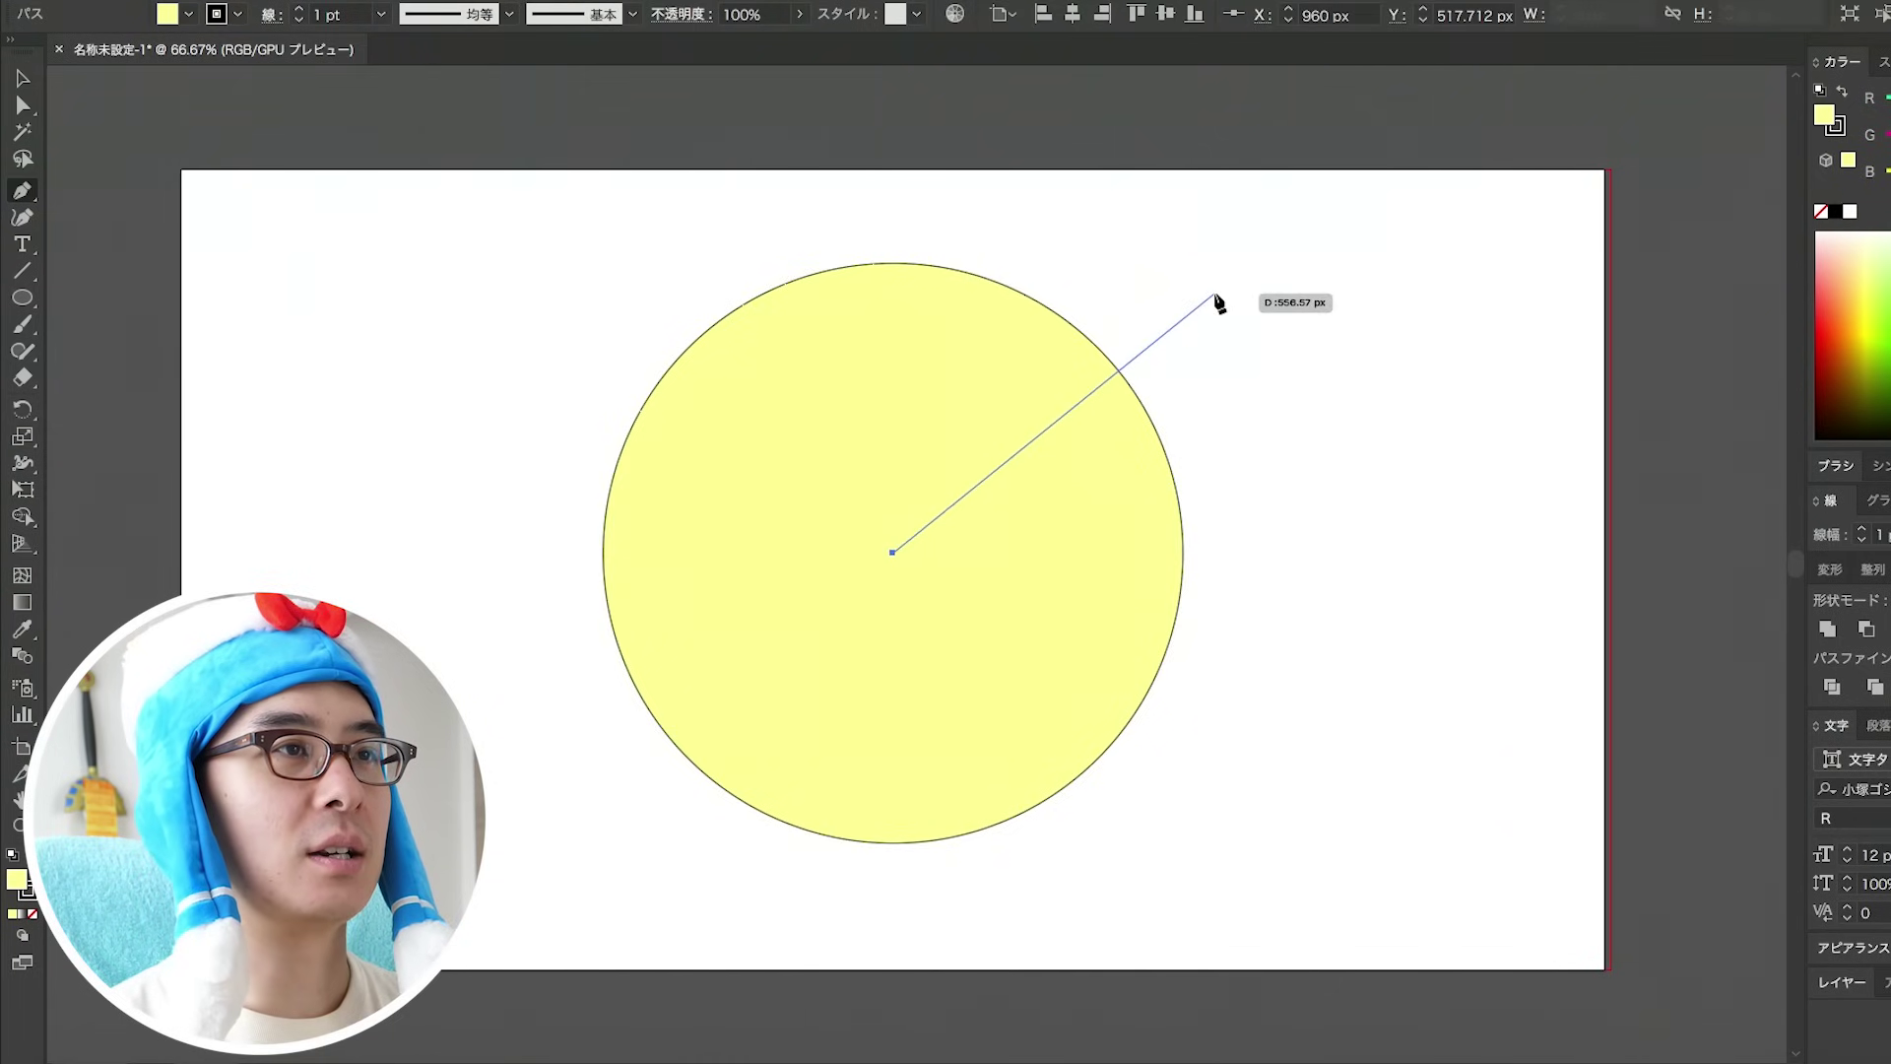
left_click(1214, 295)
left_click(1285, 518)
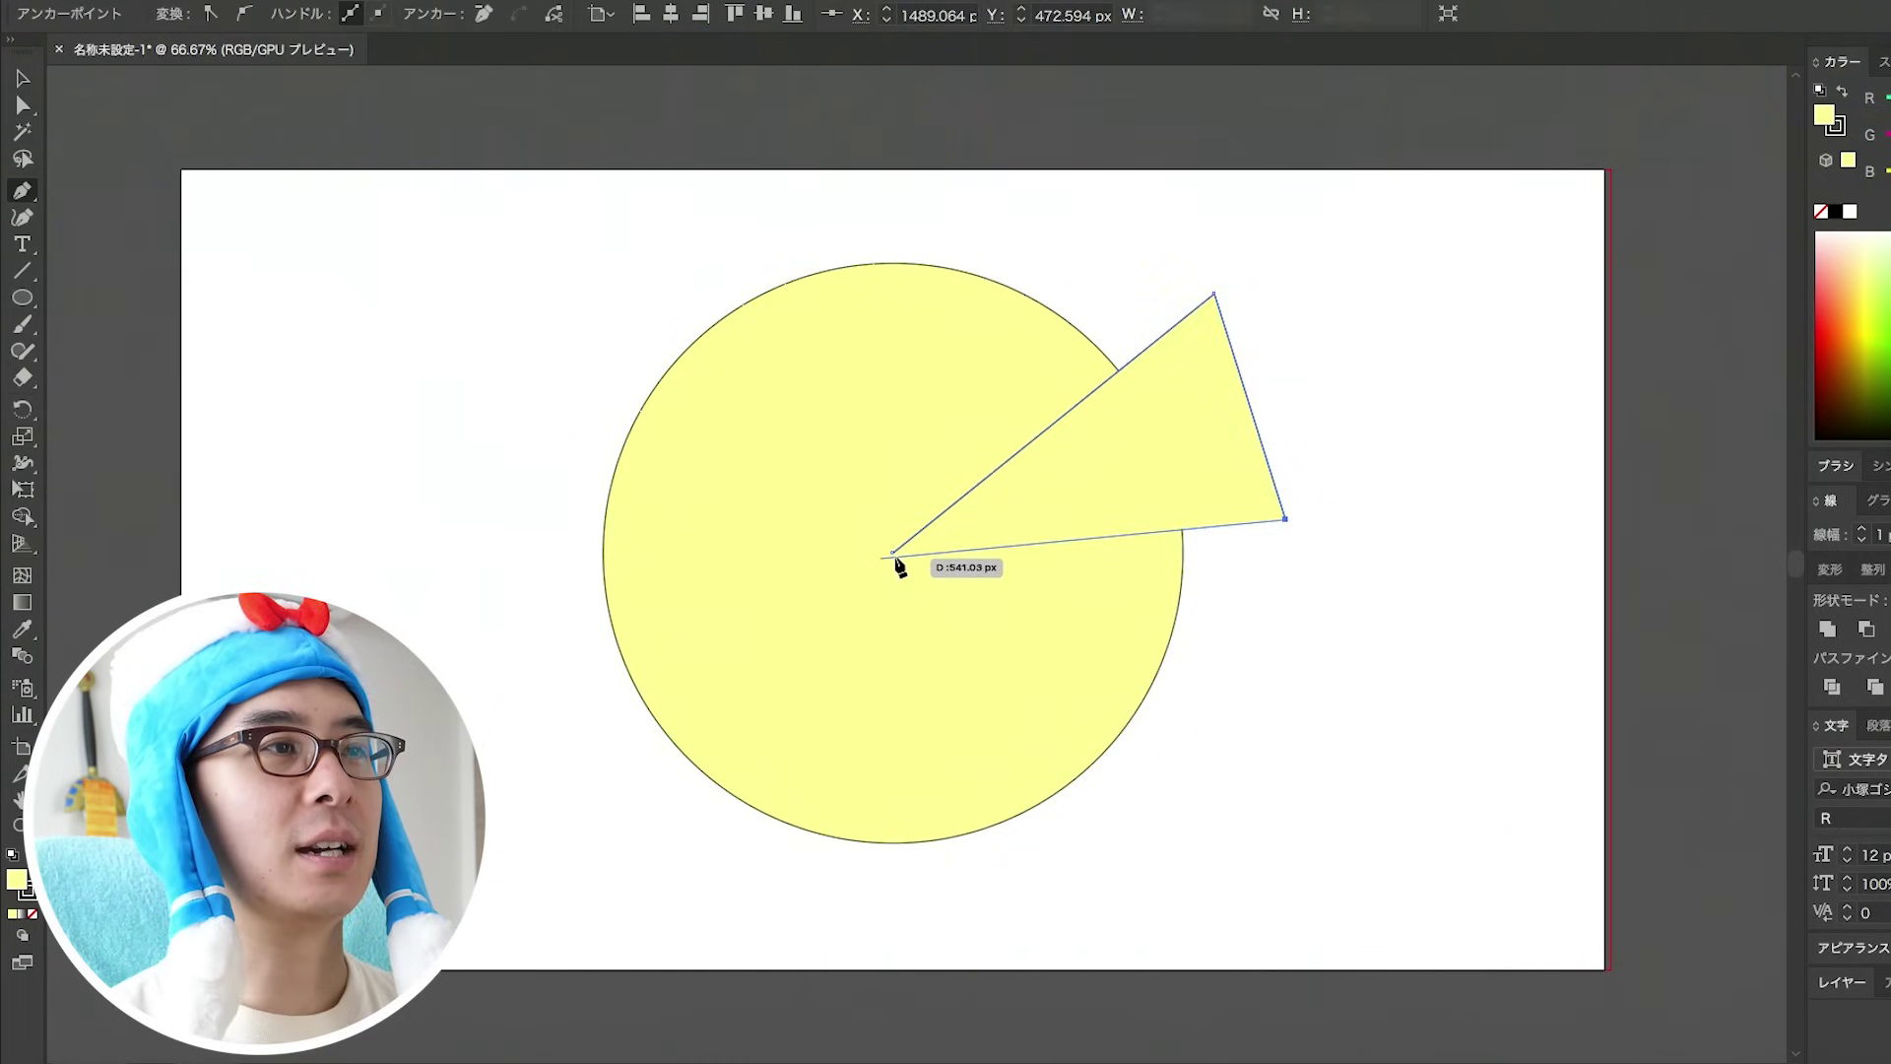
left_click(893, 552)
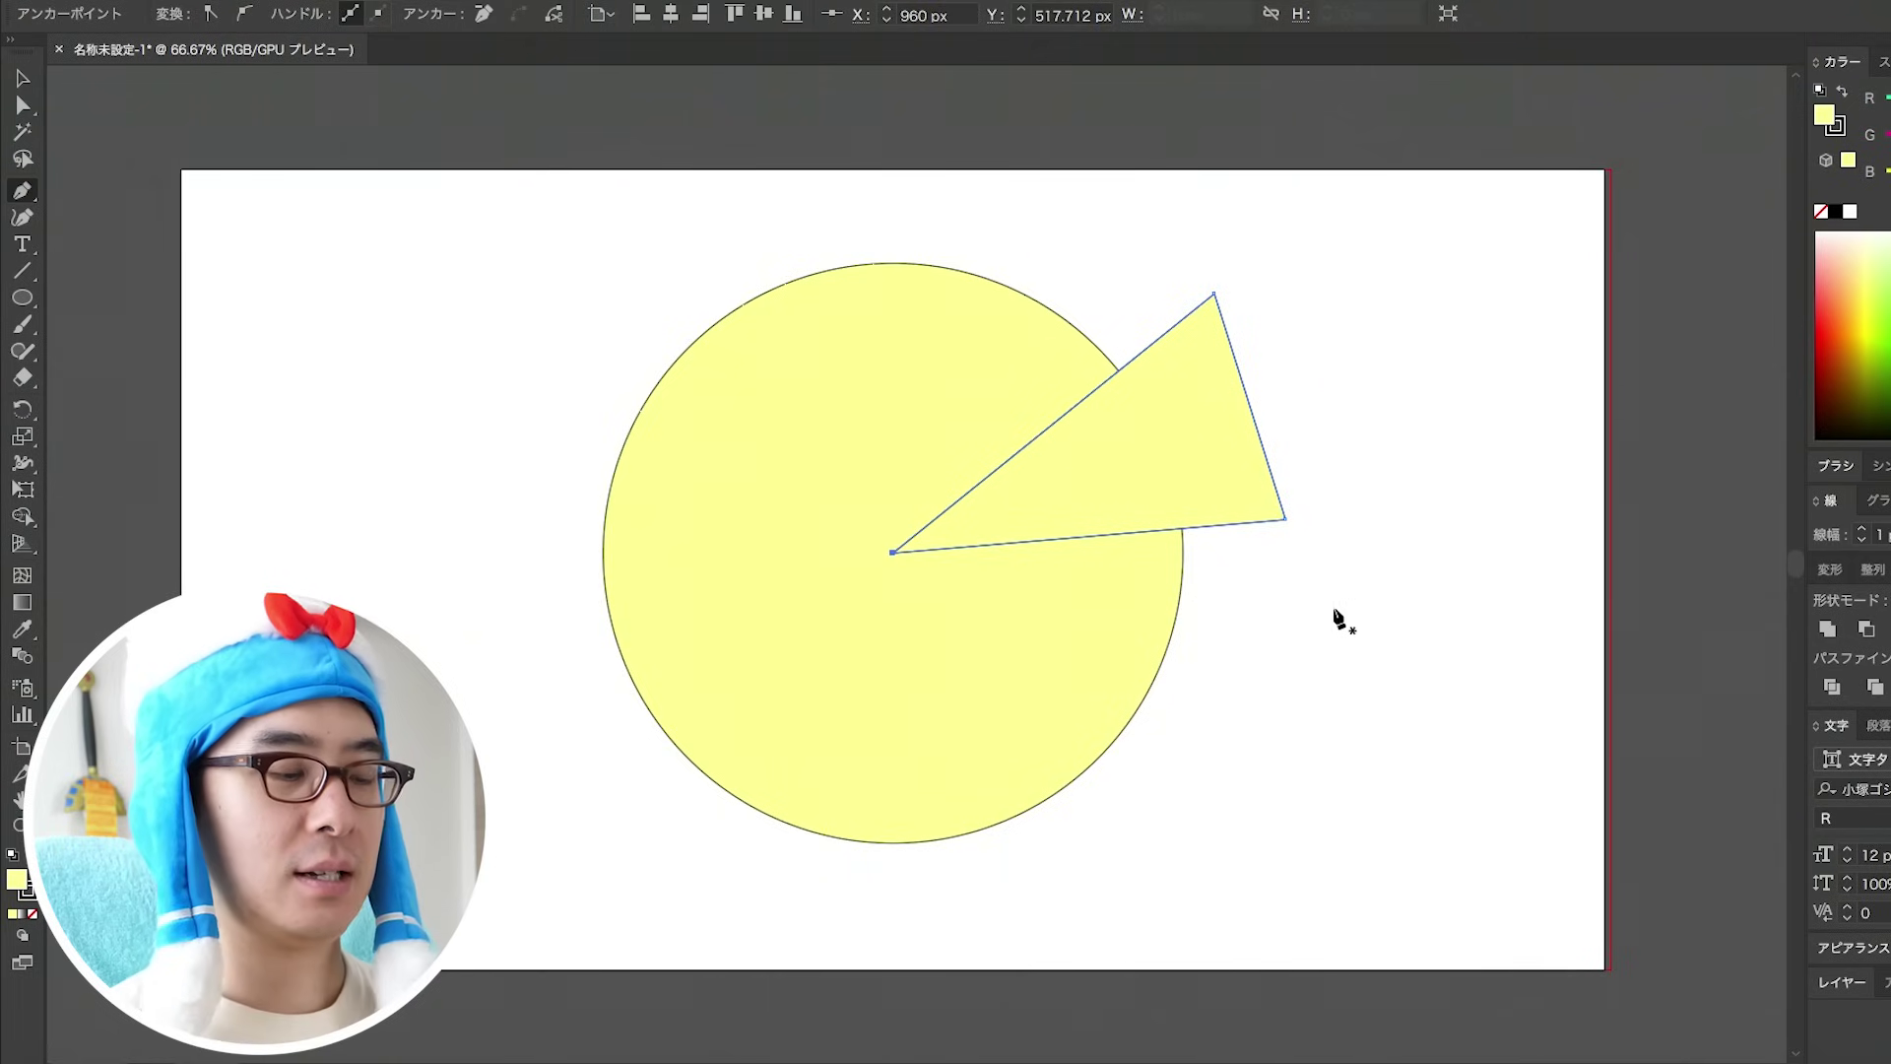
Intersect the triangle with the circle so only their overlapping pie-shaped wedge is kept.
key("v")
left_click(1030, 413, "shift")
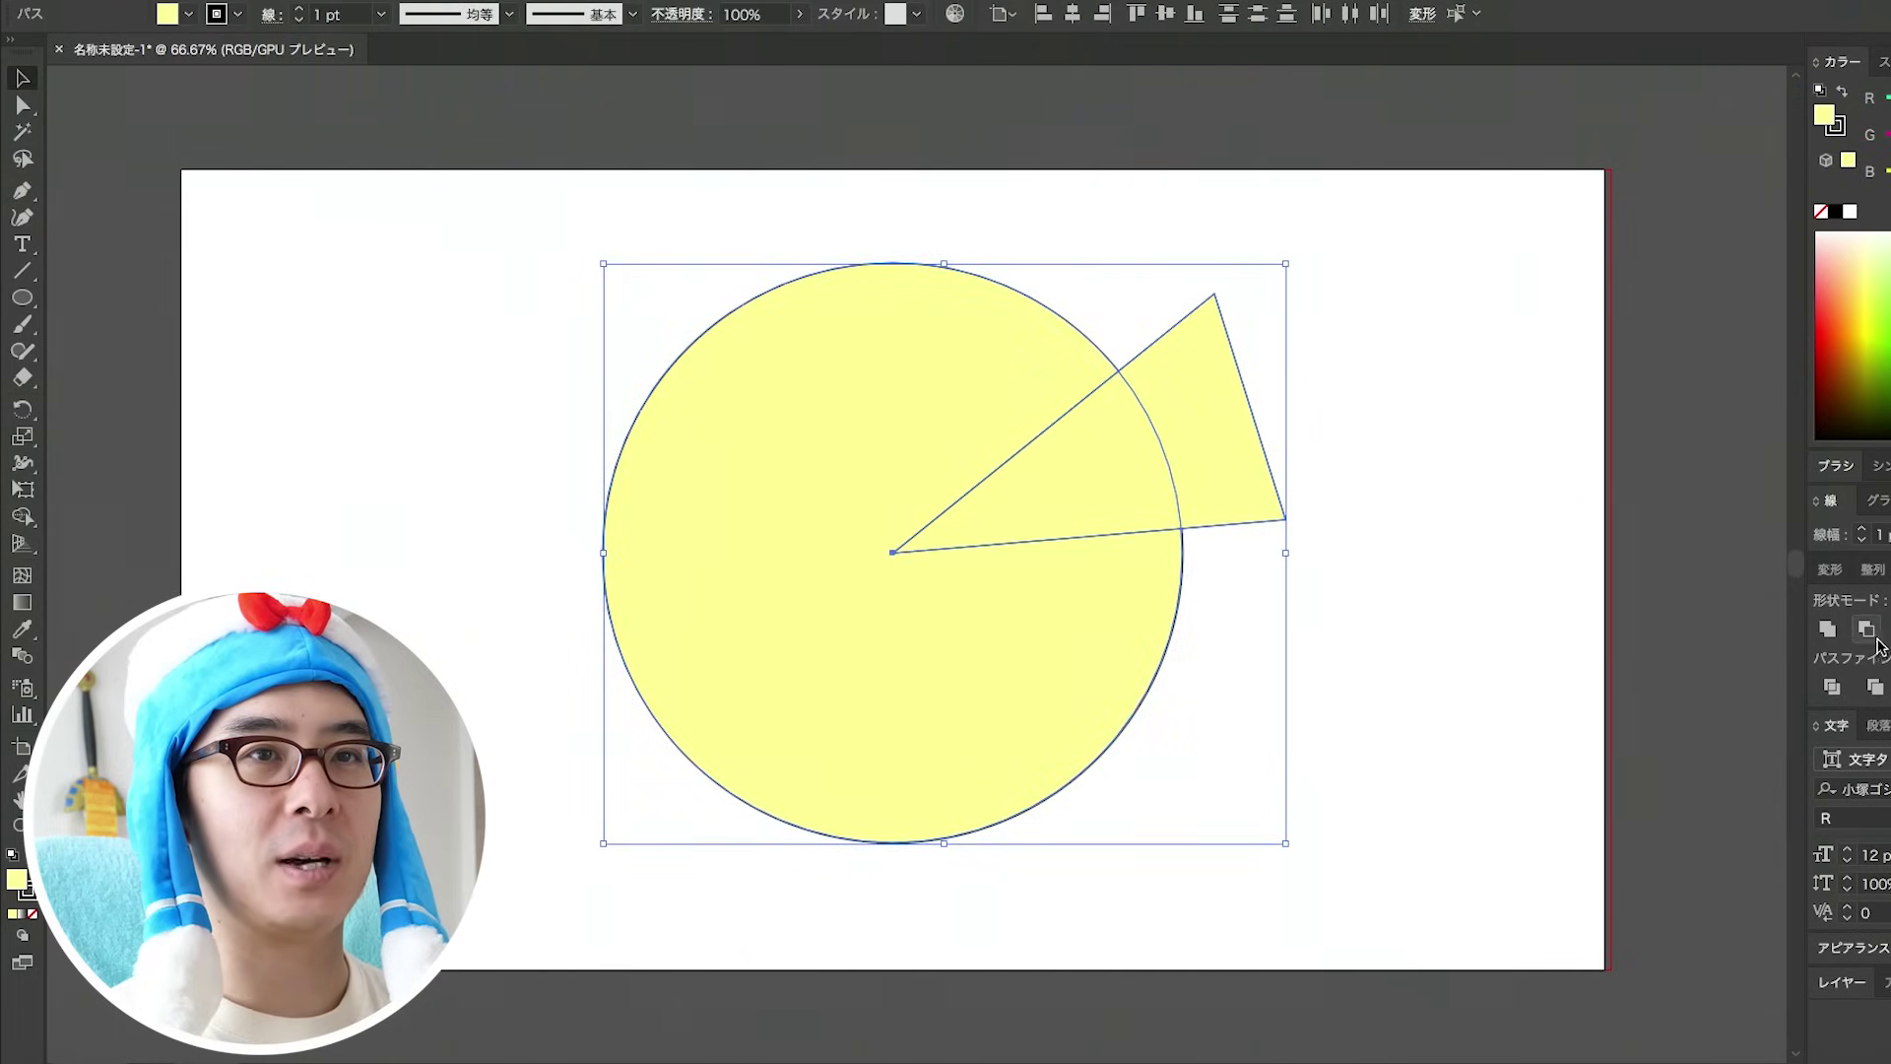
left_click(1889, 628)
left_click(1405, 631)
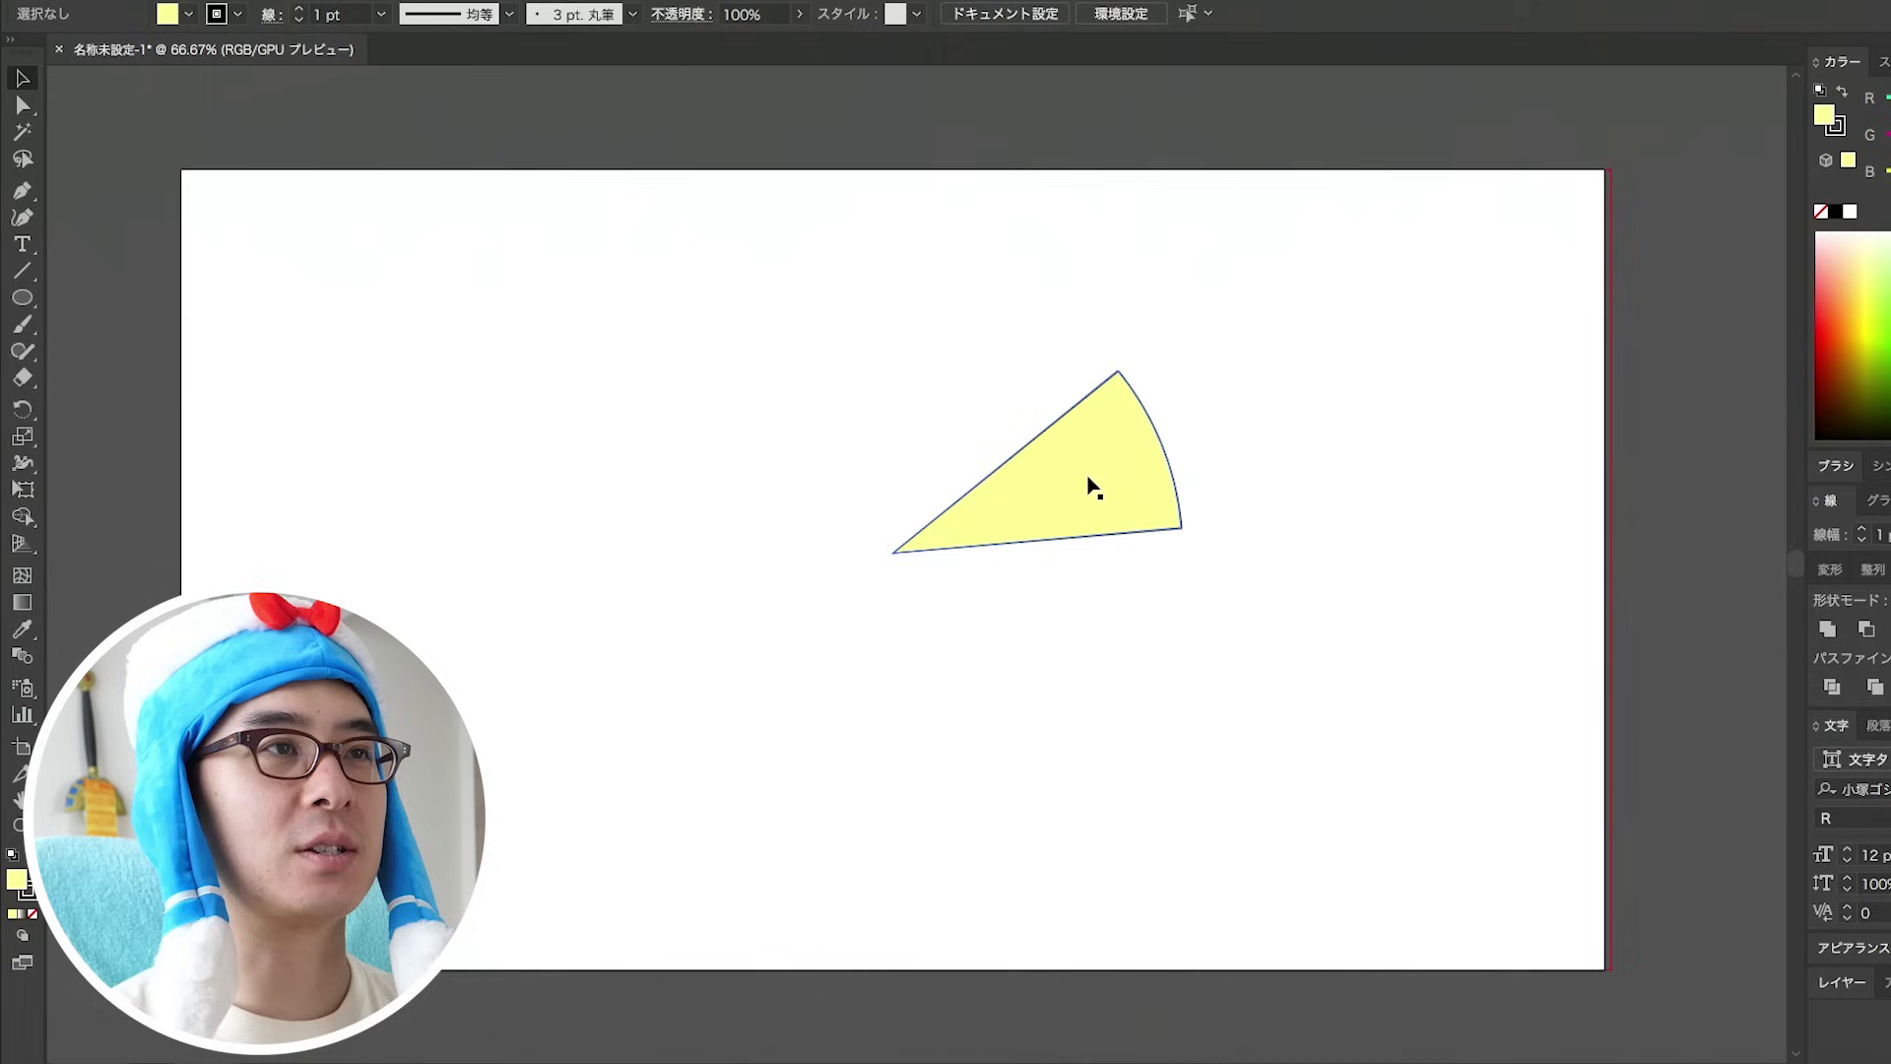
Enlarge the wedge proportionally from its centre to span about half the artboard's width, and reposition it near the artboard's middle.
left_click_drag(1087, 477, 978, 476)
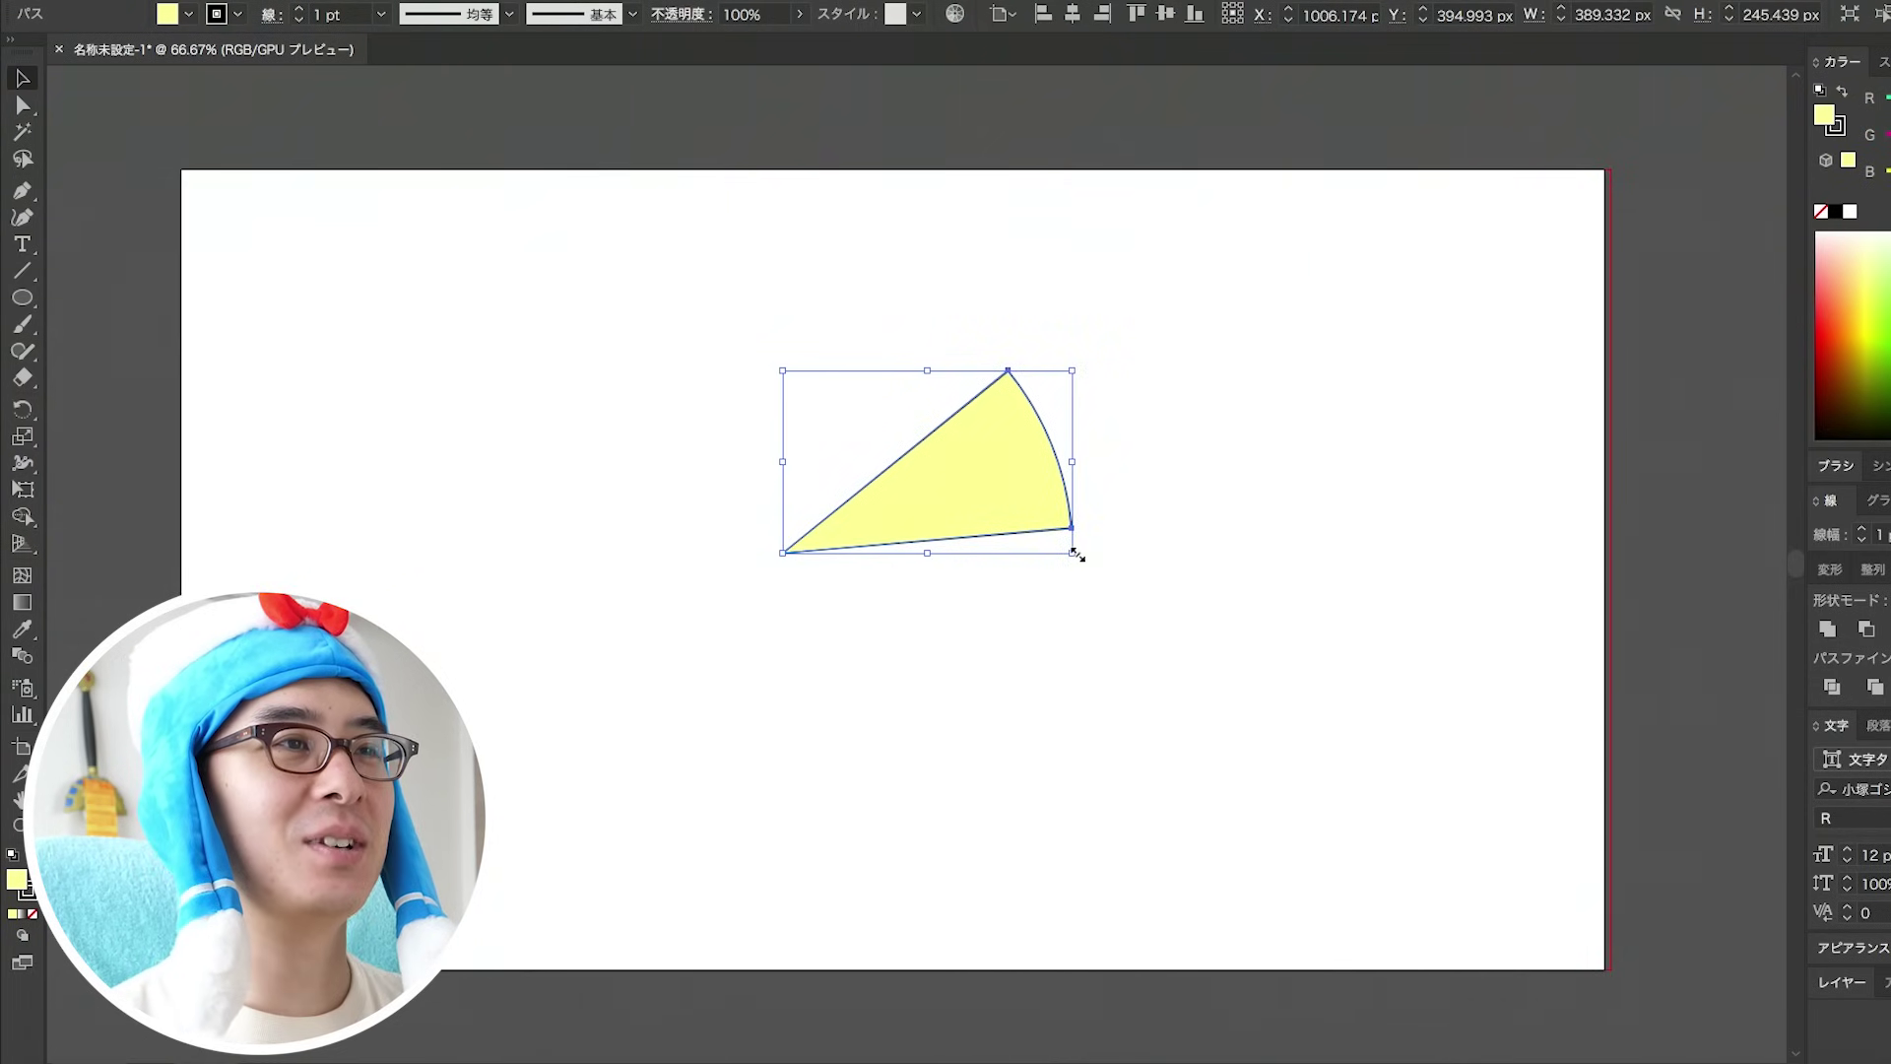
left_click_drag(1074, 552, 1343, 723)
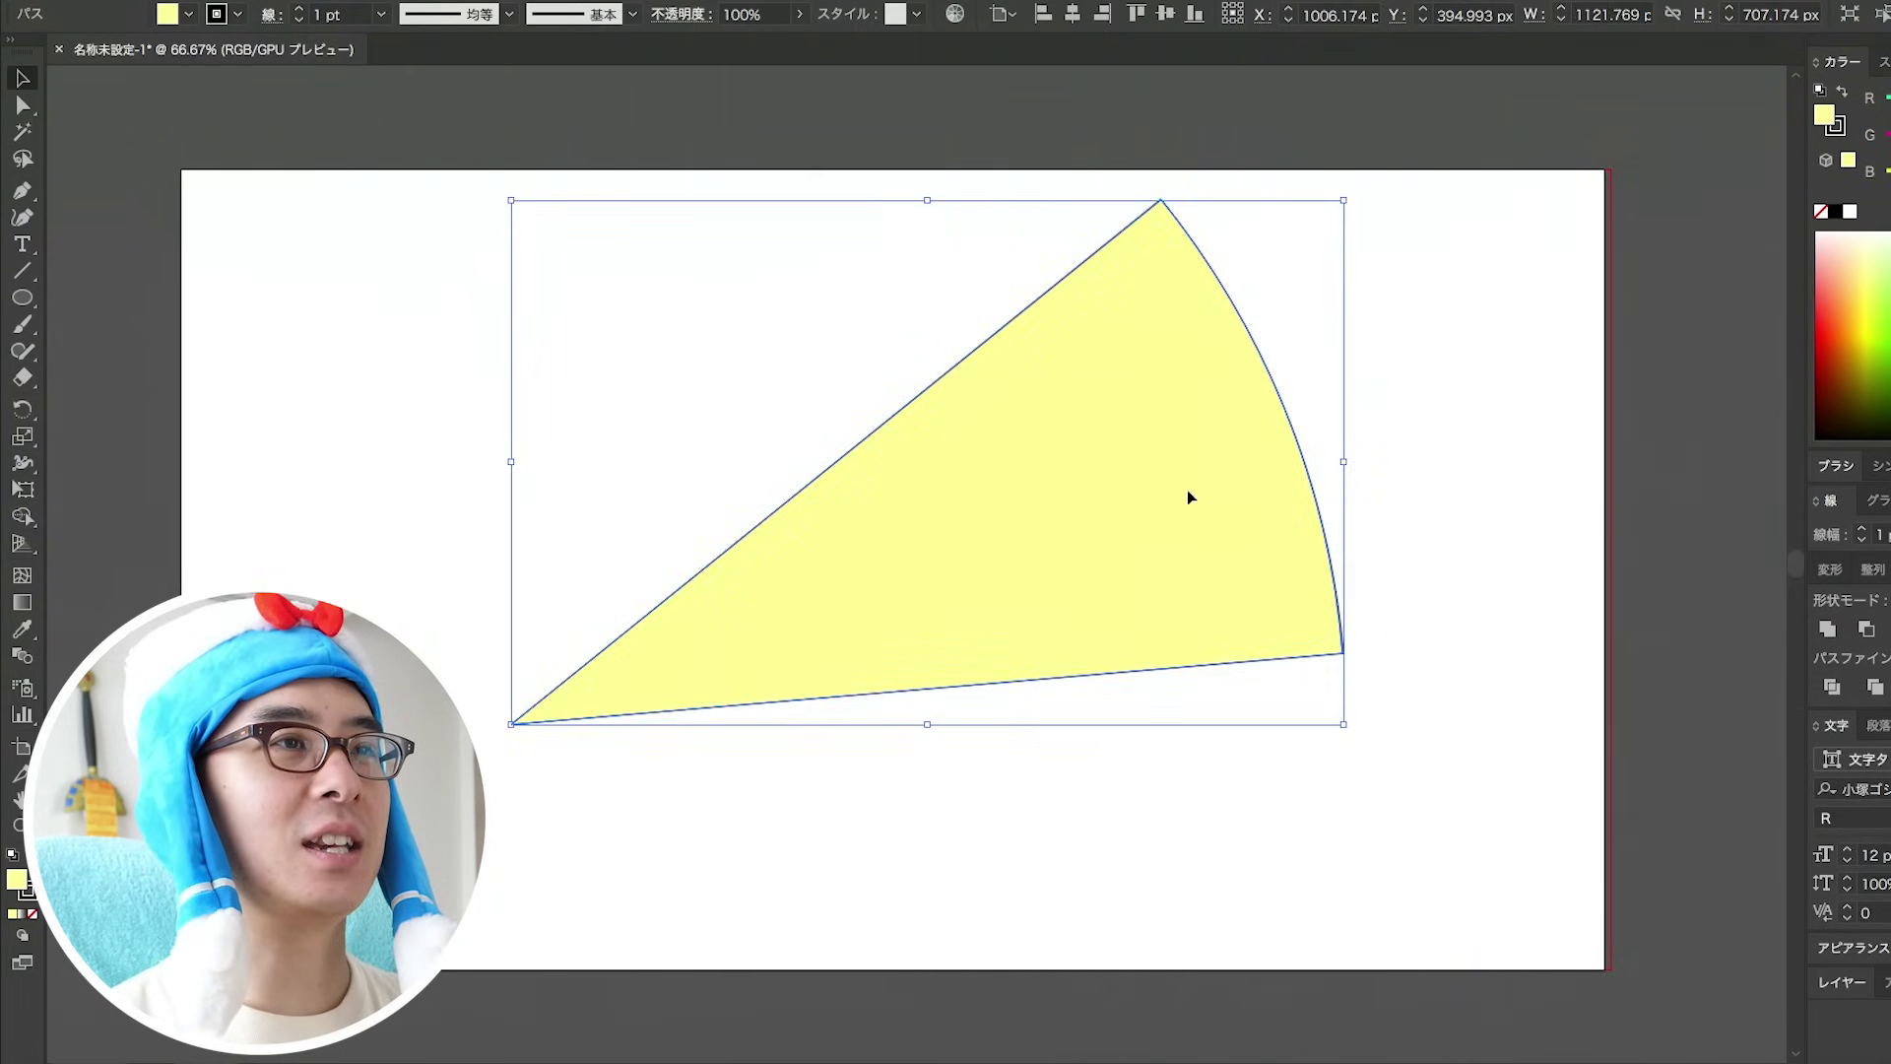
left_click_drag(1190, 497, 1148, 528)
left_click(1347, 558)
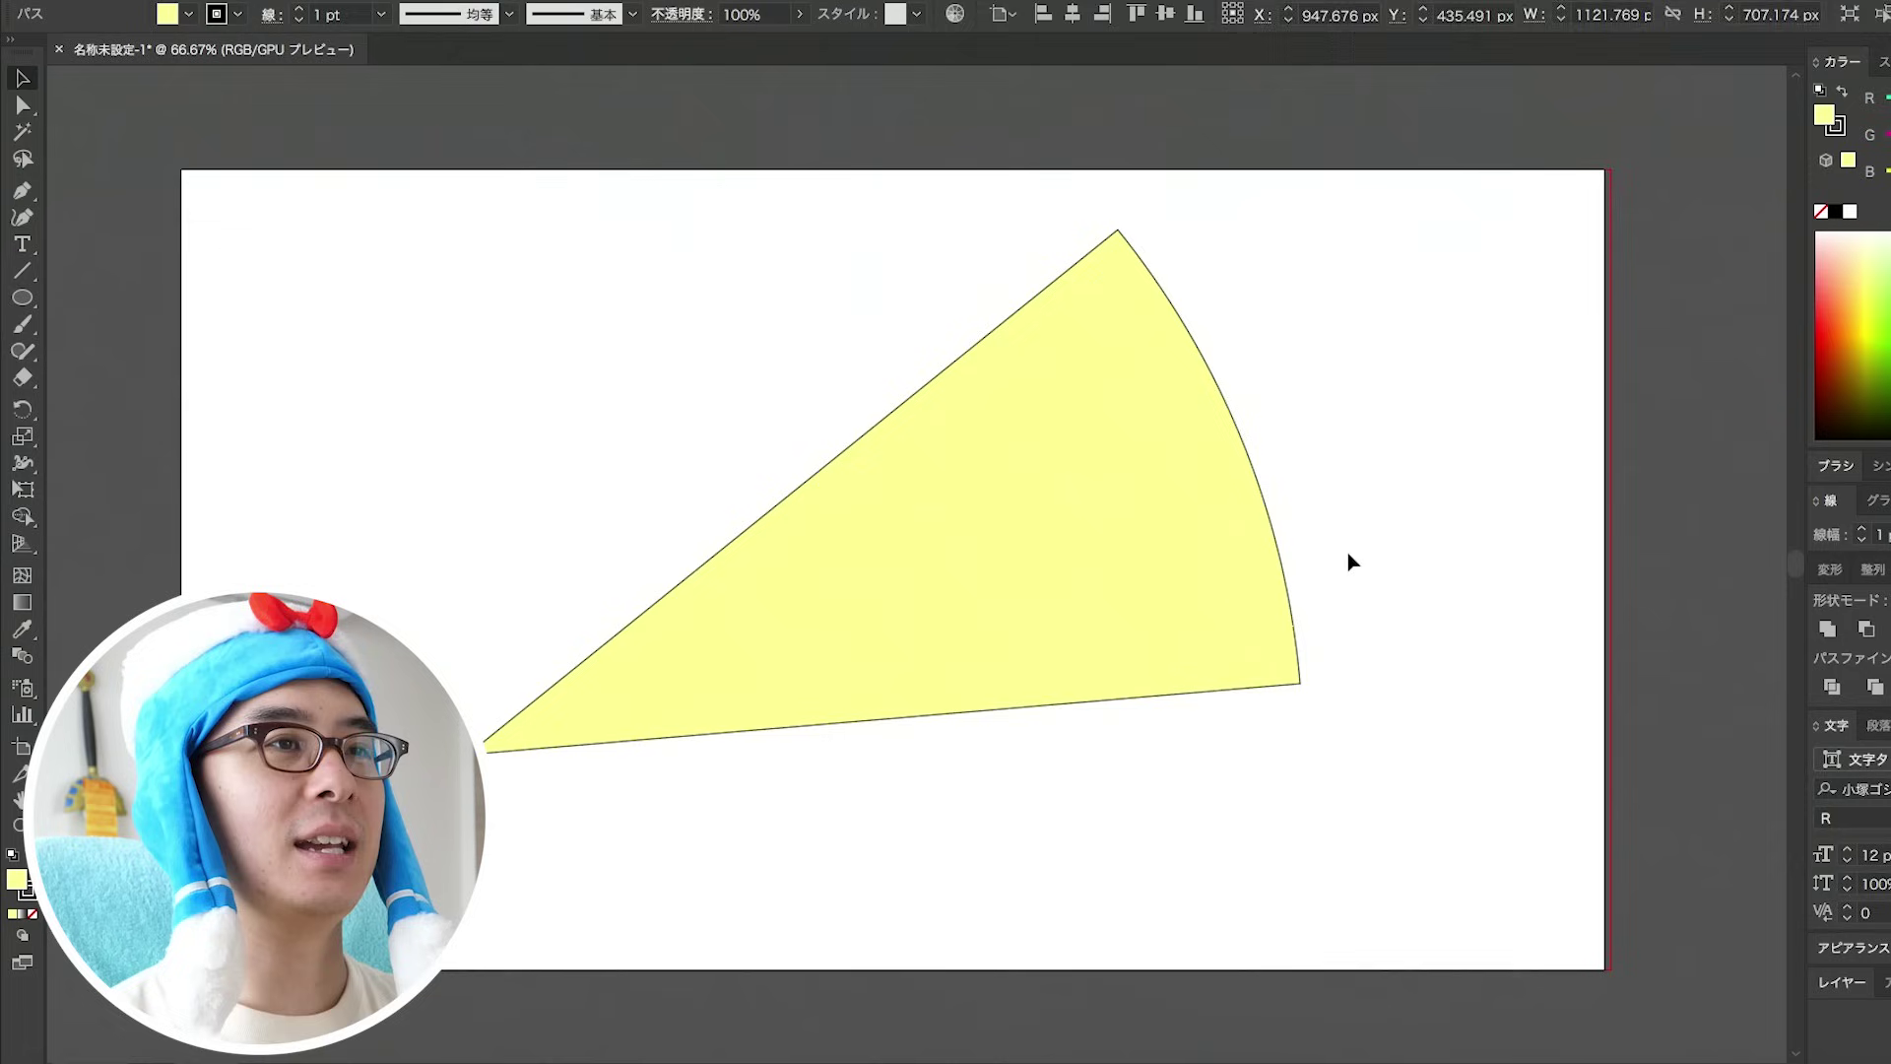
left_click(1093, 615)
left_click_drag(1299, 754, 1255, 726)
left_click_drag(1200, 603, 1217, 593)
left_click(1355, 602)
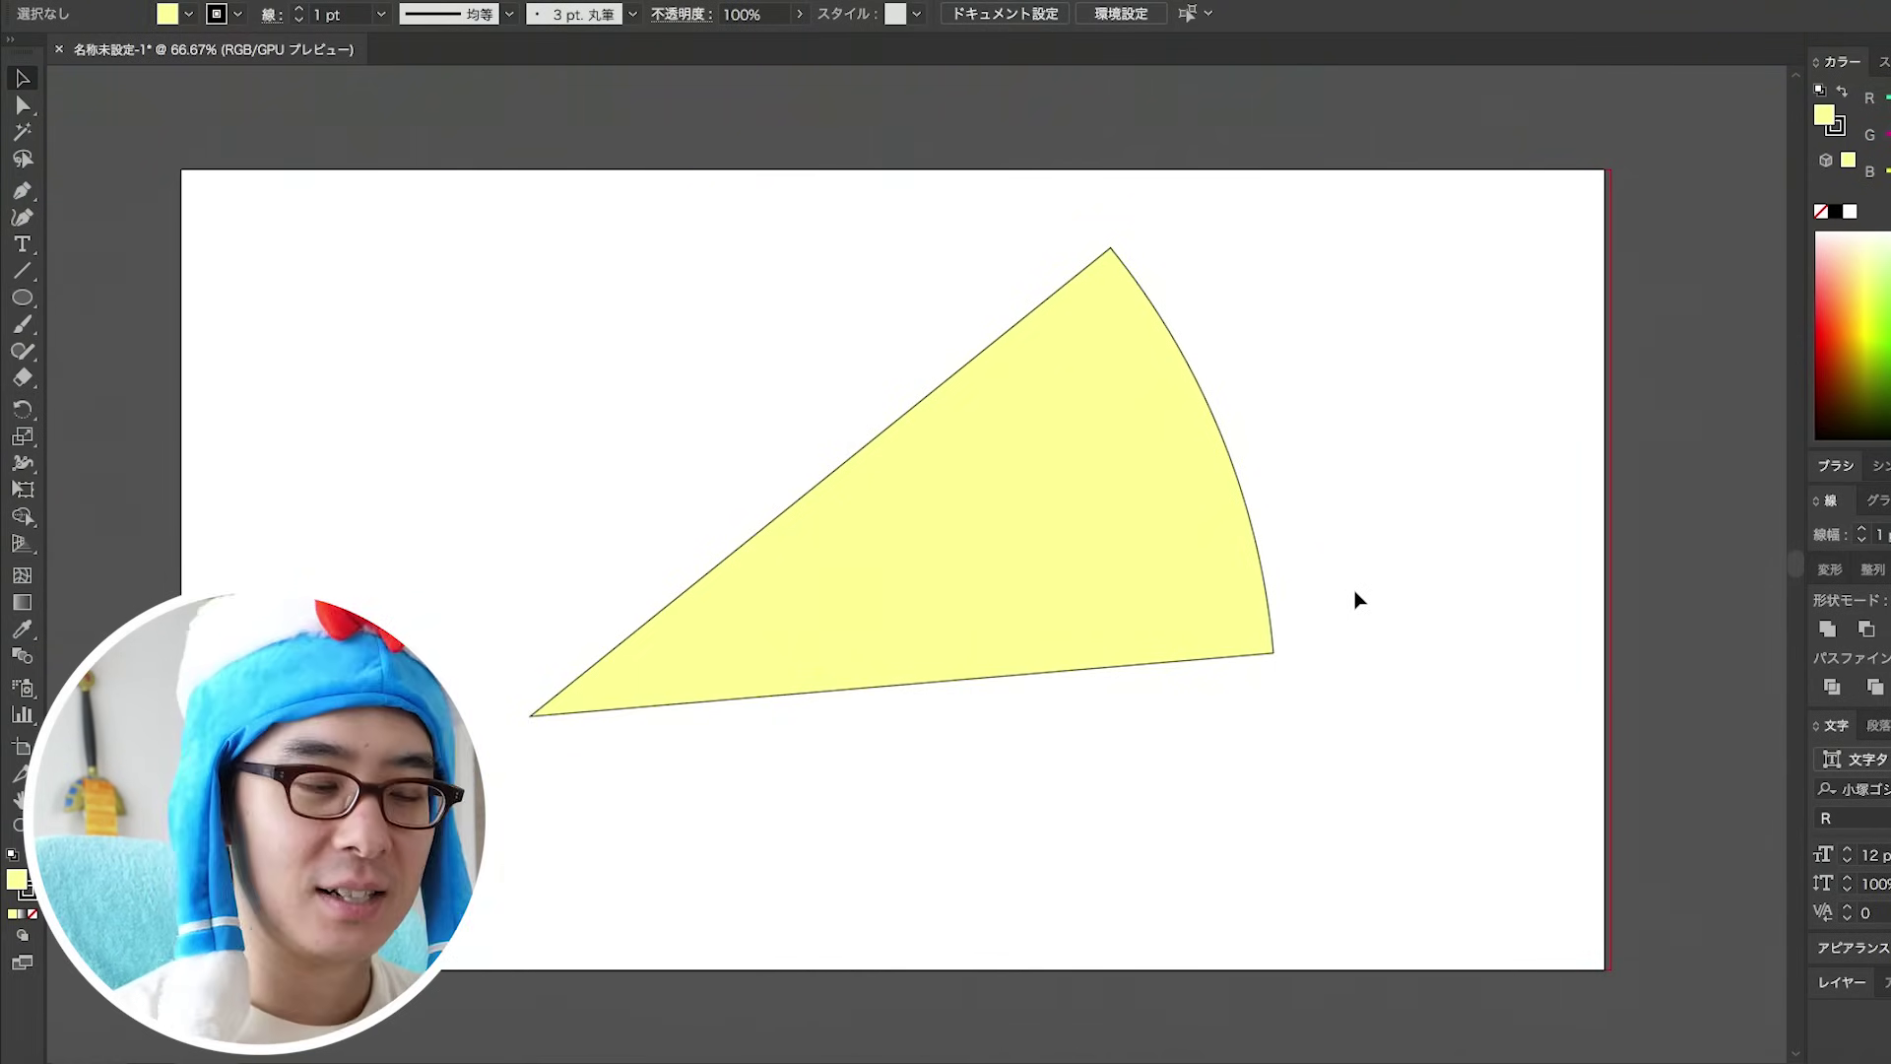
Brush a freehand curve across the wedge's pointed end and remove the cut-off tip and stroke overhangs with Shape Builder.
mouse_move(589, 559)
left_mouse_down()
mouse_move(659, 631)
mouse_move(716, 809)
left_mouse_up()
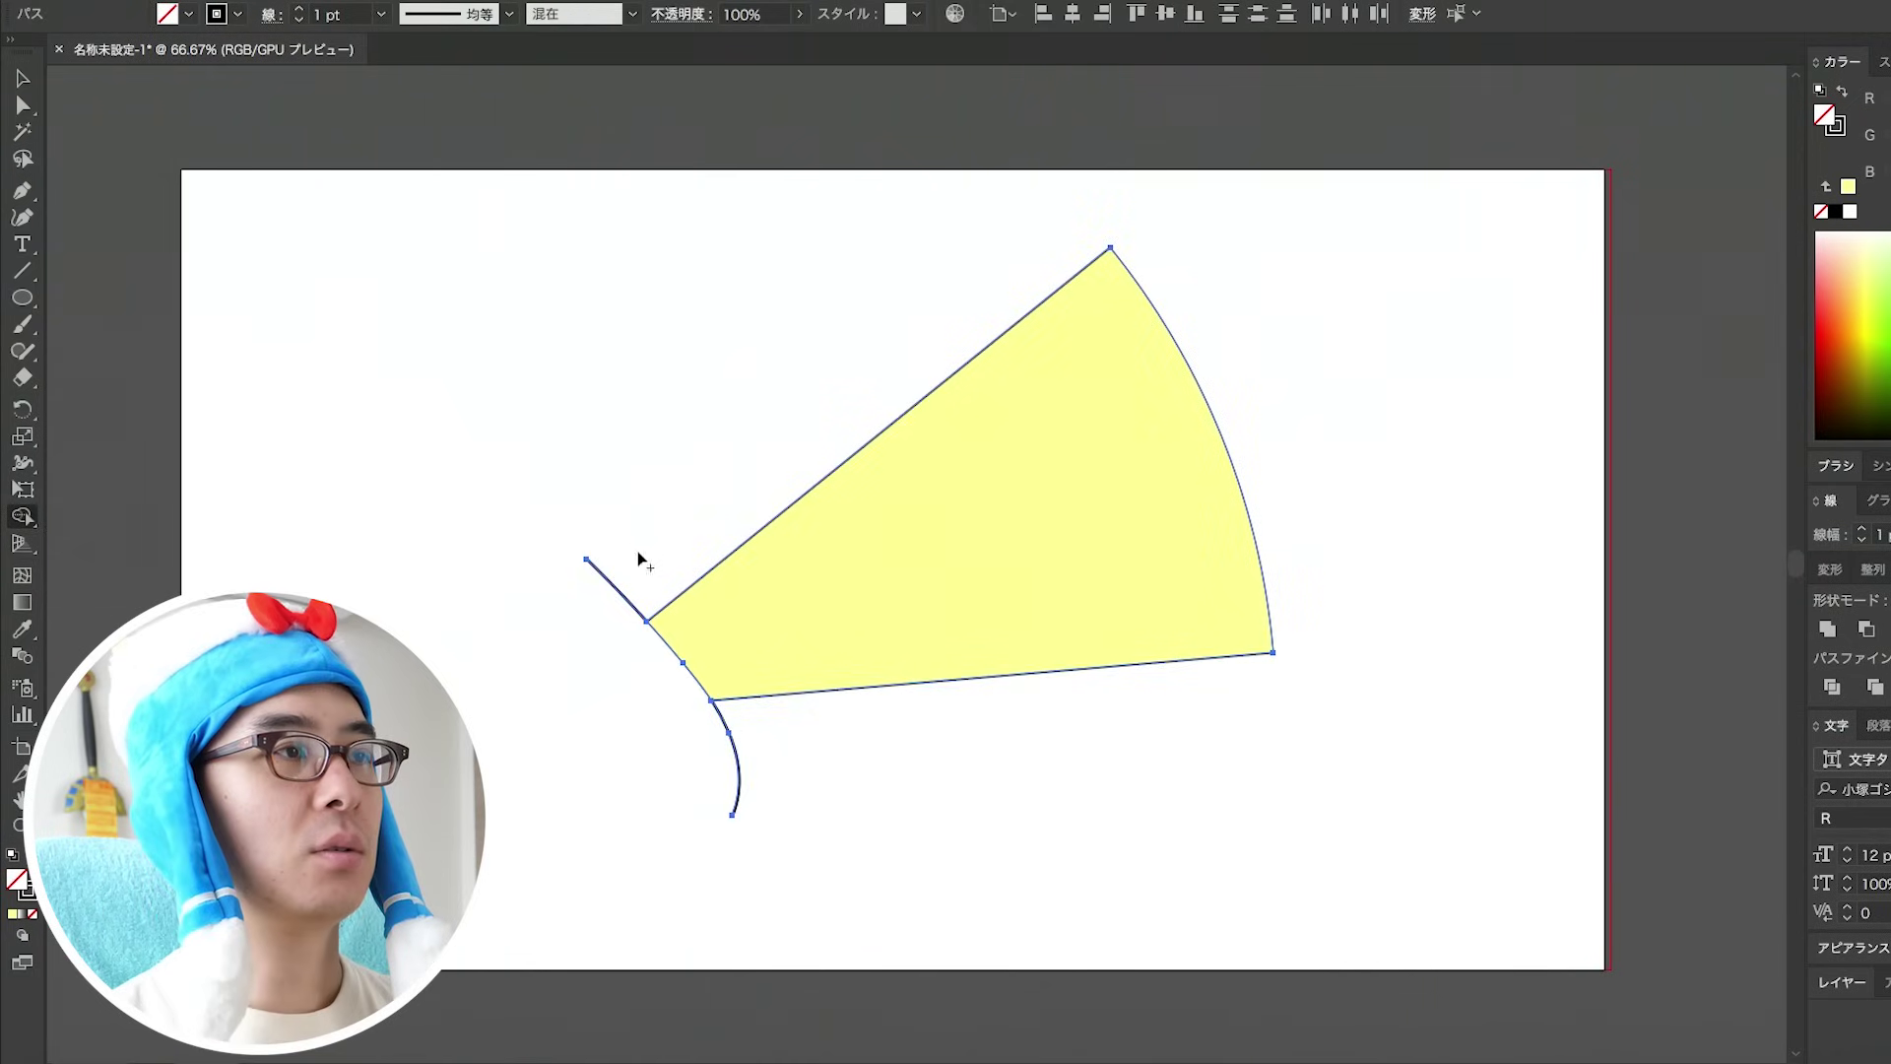
left_click(720, 738, "alt")
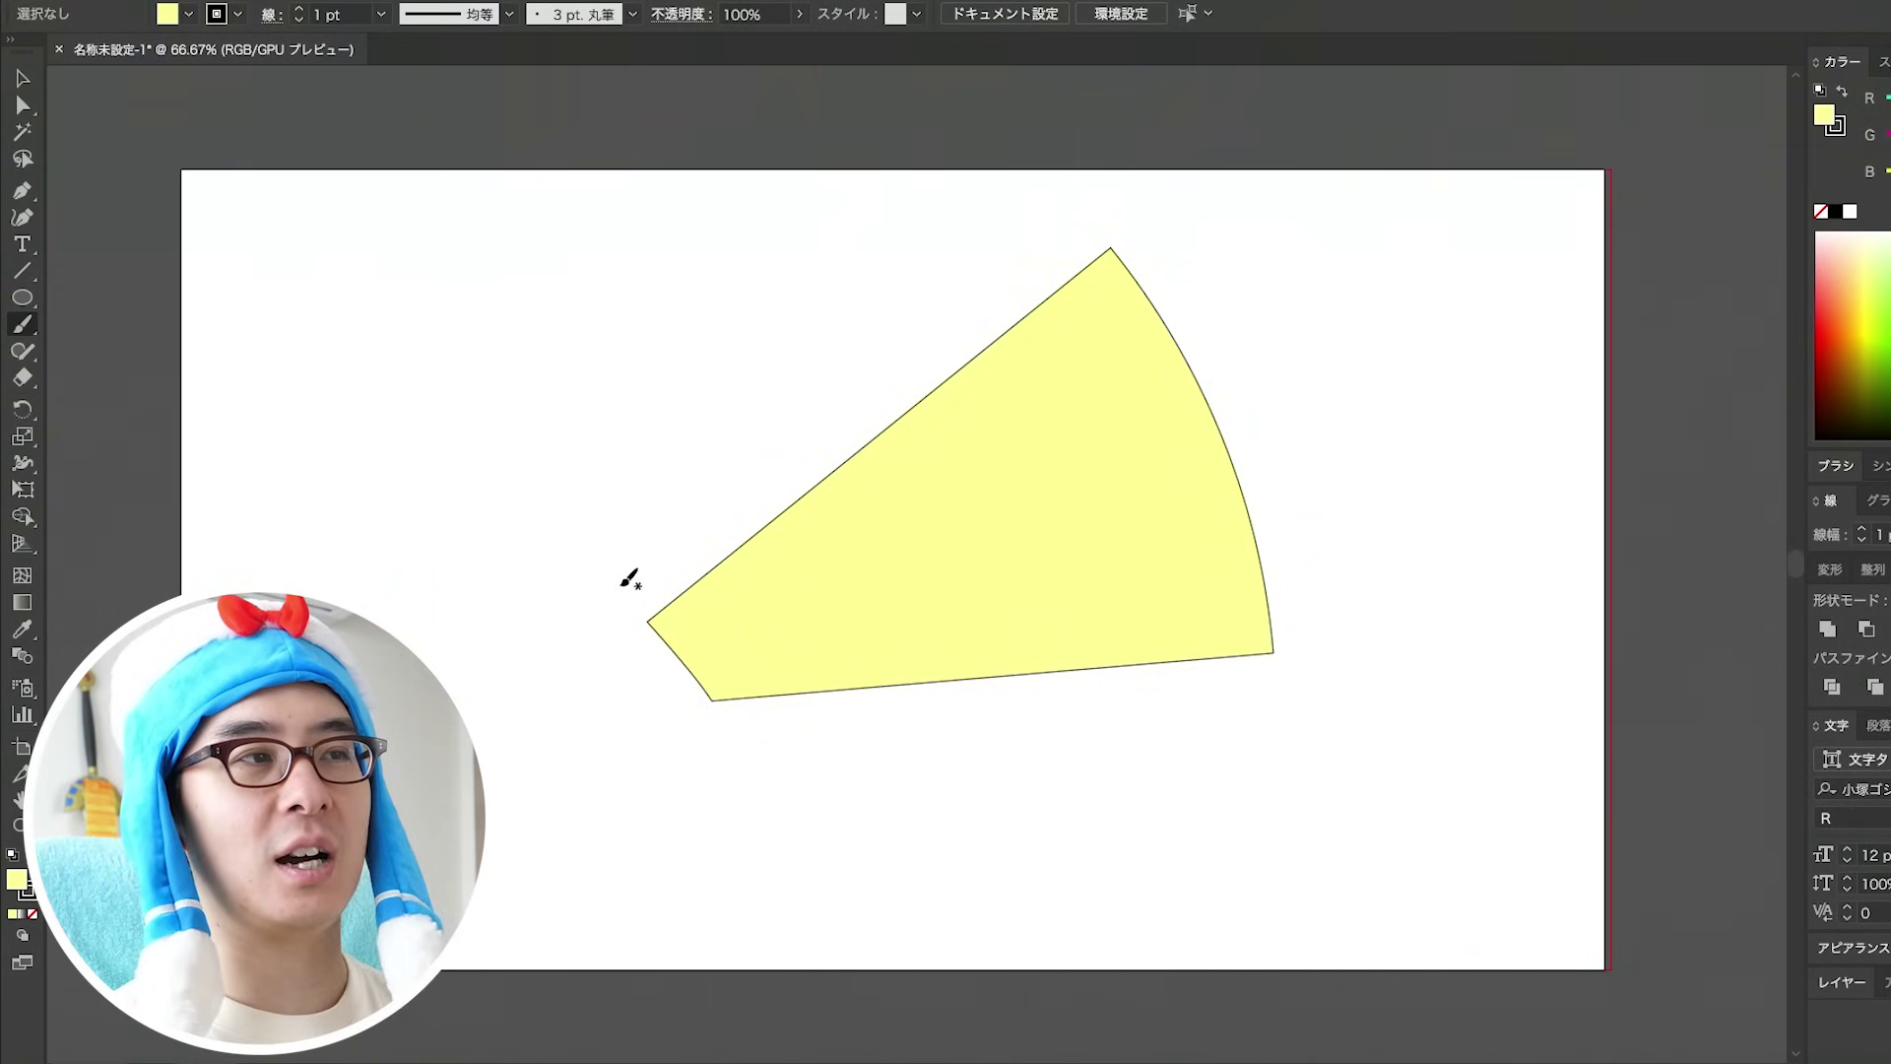
Brush an arc across the wedge's narrow end and use Shape Builder to remove the strip beyond it and the loose stroke ends.
left_click_drag(778, 675, 779, 767)
key("v")
key("super+a")
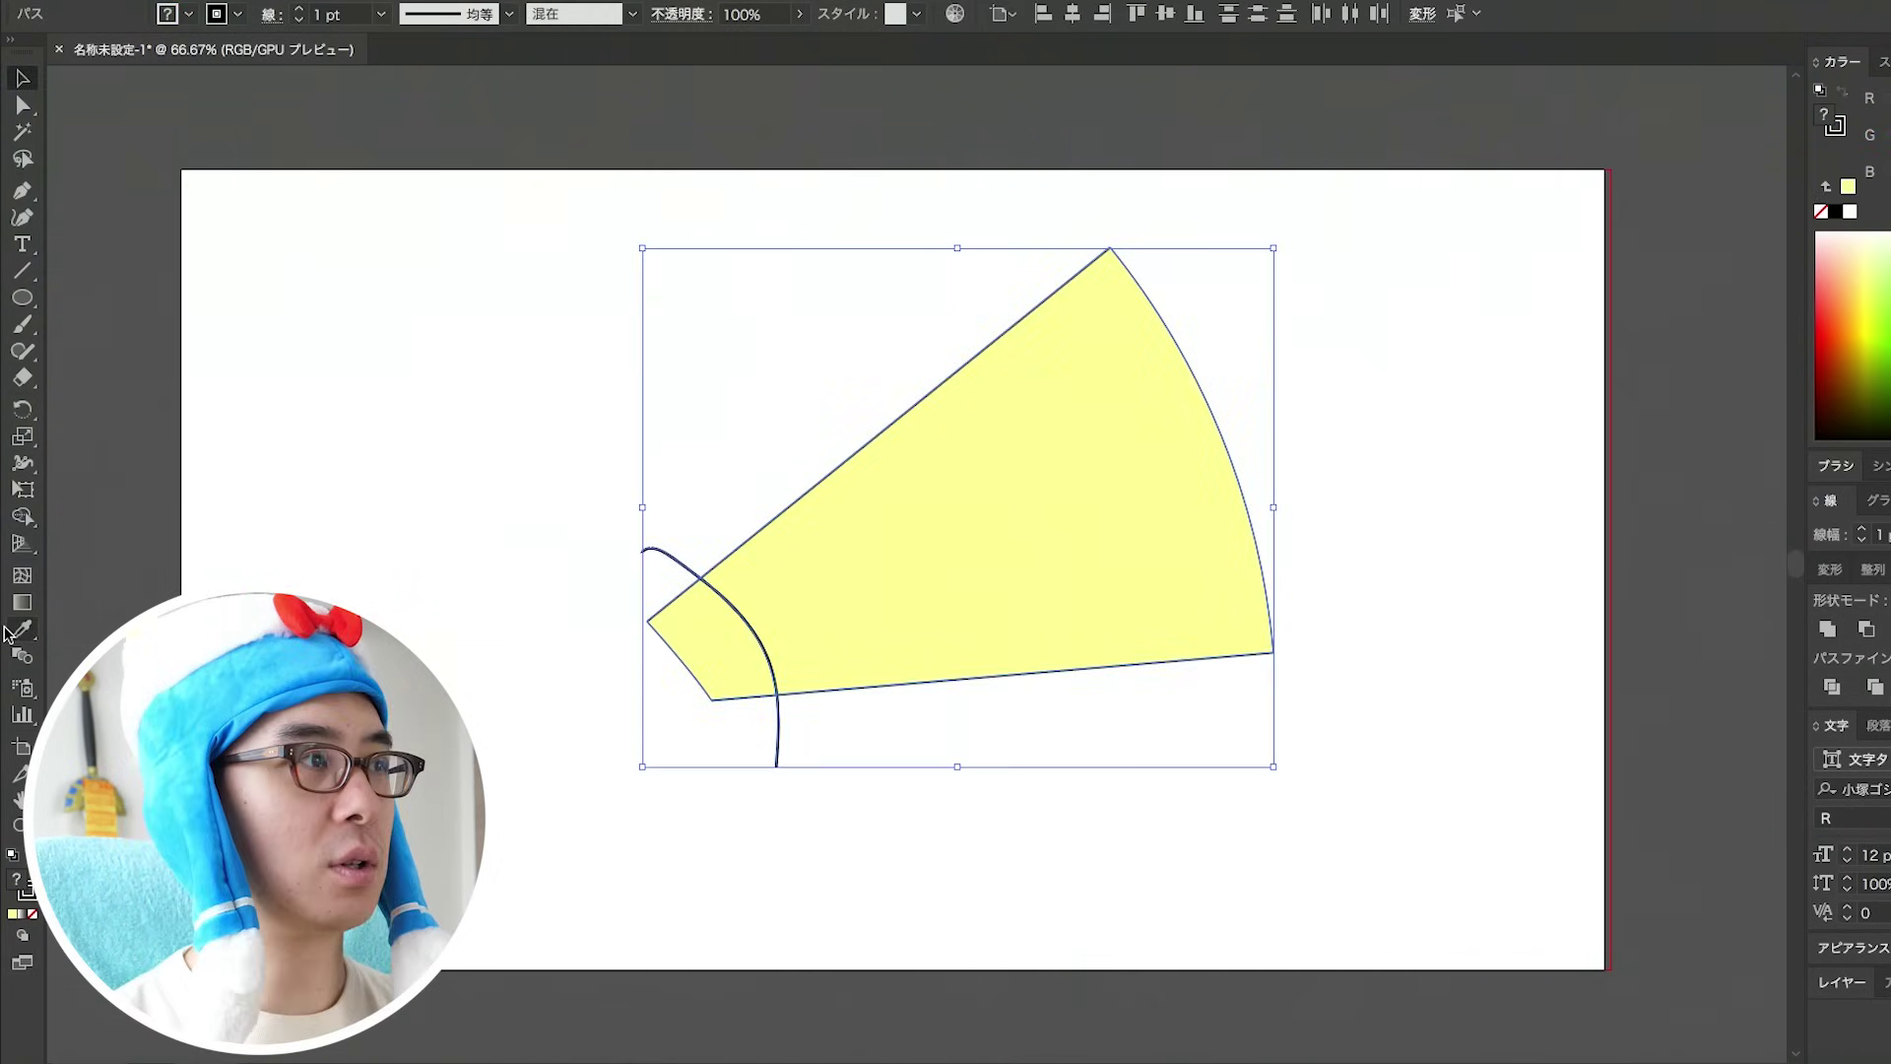
left_click(25, 520)
mouse_move(680, 499)
left_mouse_down()
mouse_move(668, 537)
mouse_move(707, 673)
left_mouse_up()
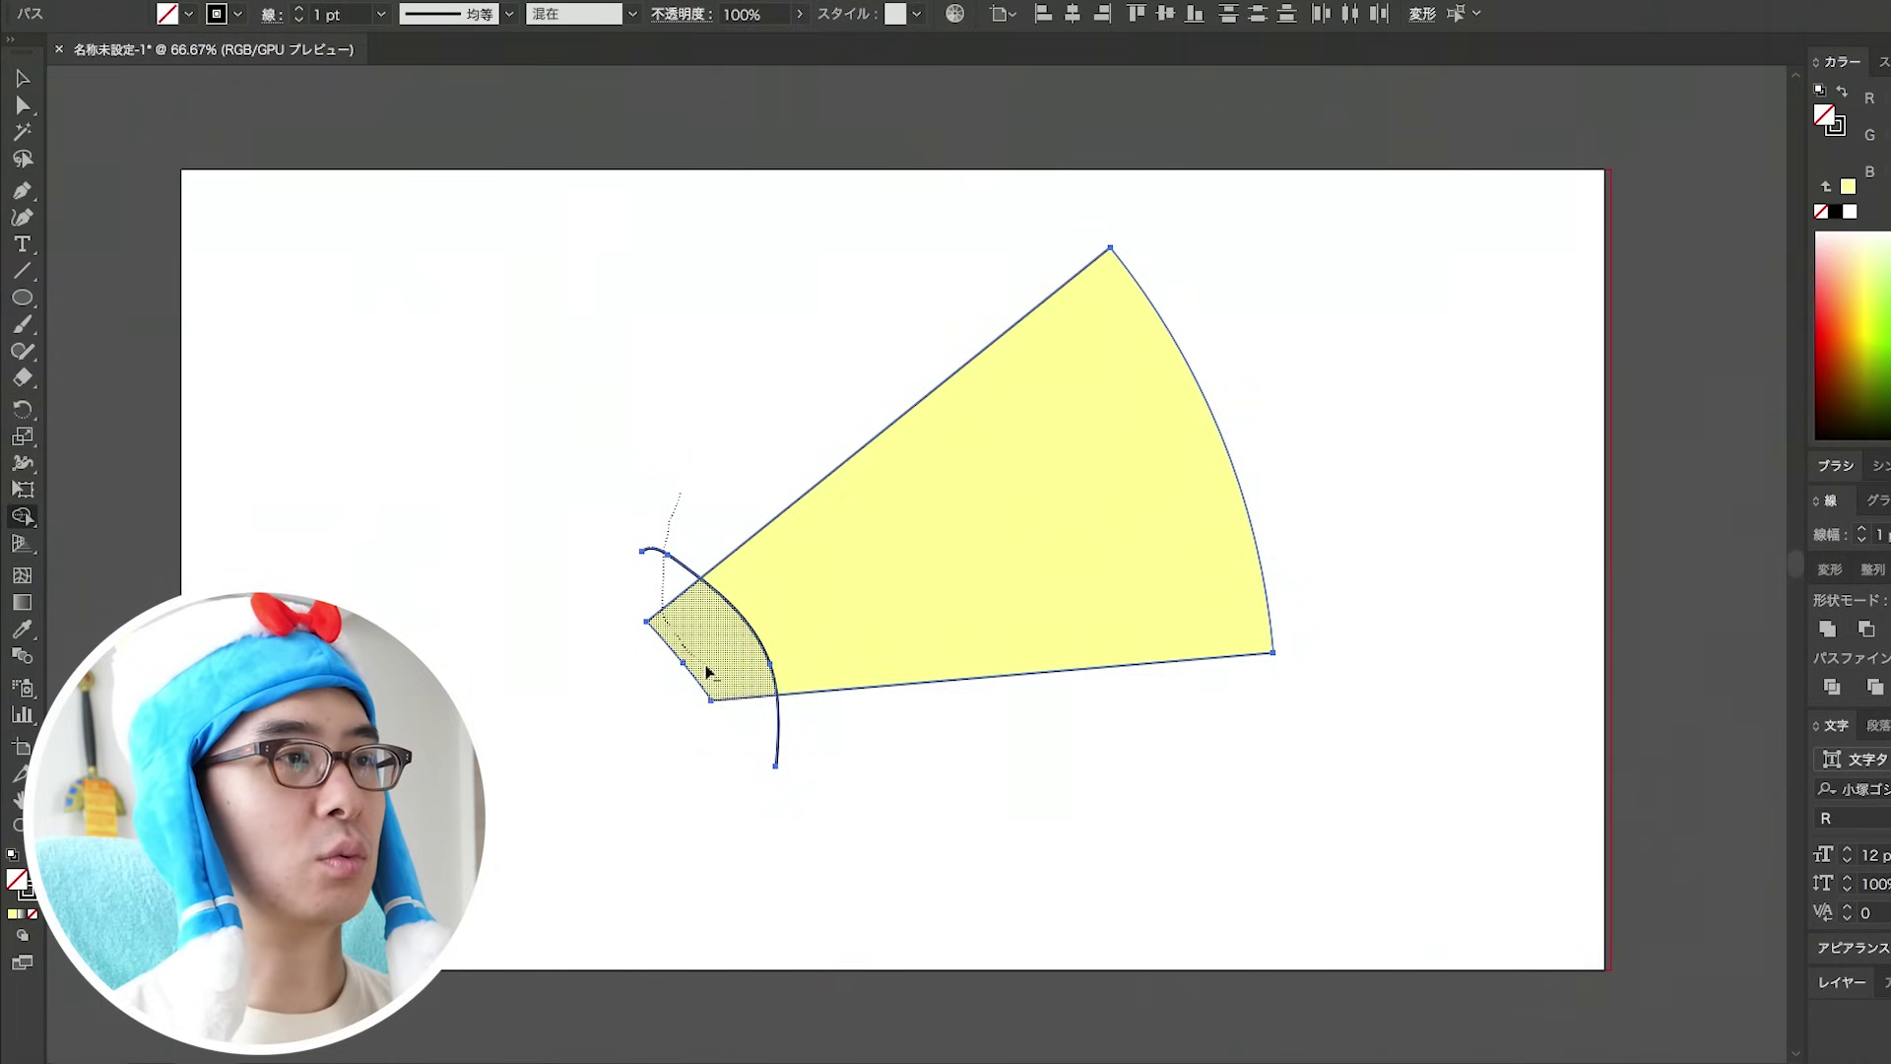
left_click_drag(825, 769, 886, 752)
key("v")
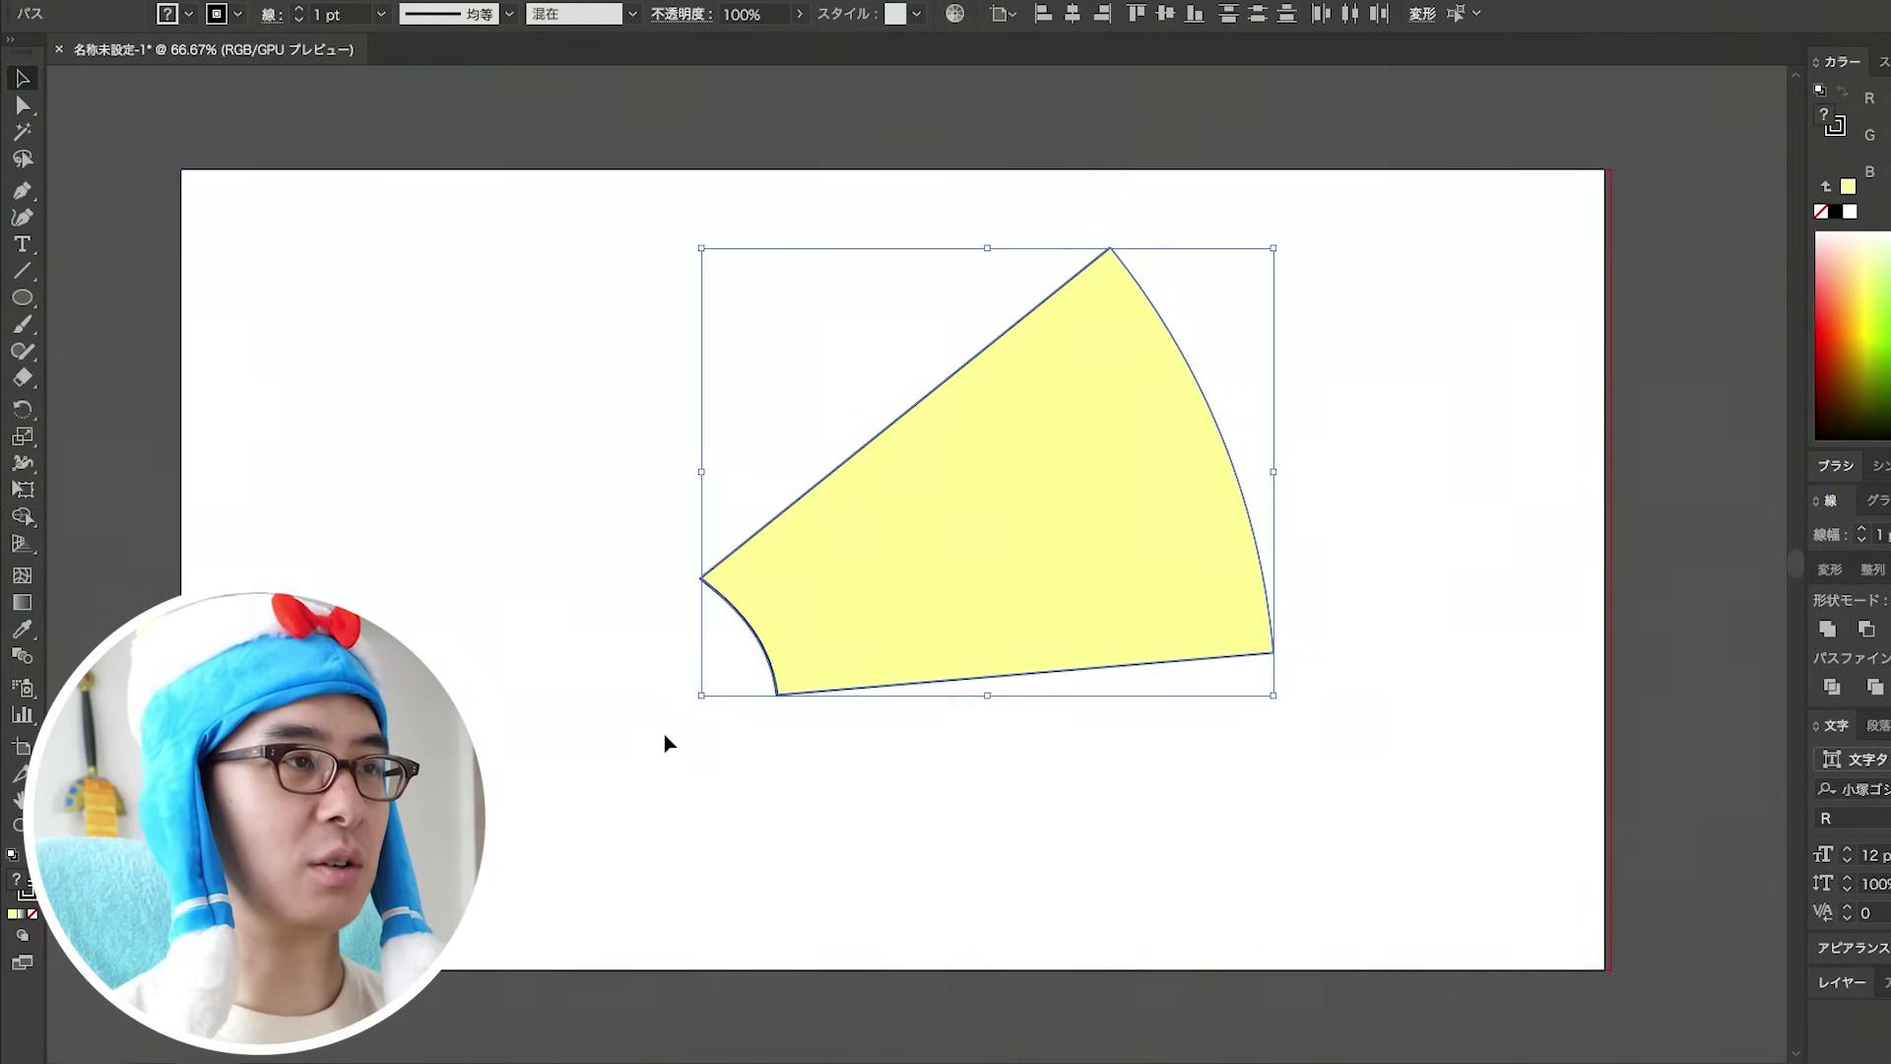
left_click(604, 741)
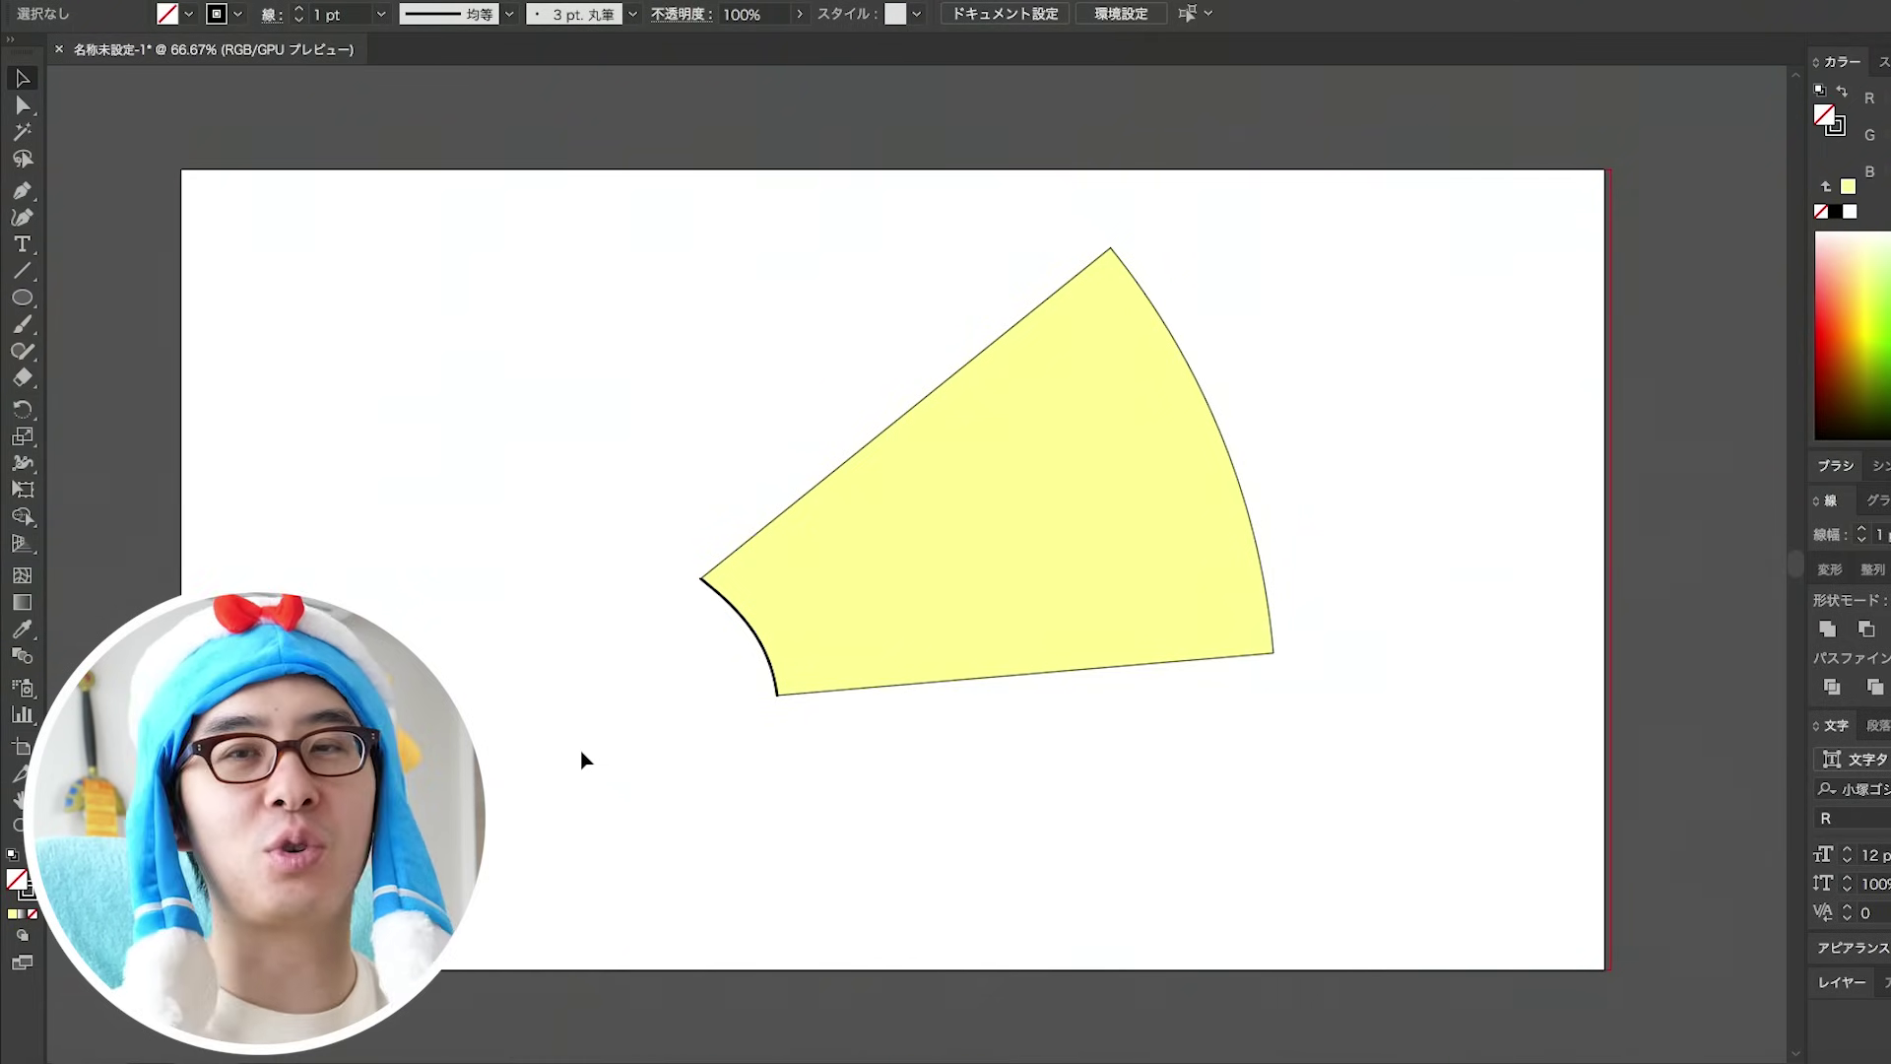
Try several curved brush strokes as cut lines across the wedge's narrow end and outer corners, and undo them.
key("b")
mouse_move(696, 532)
left_mouse_down()
mouse_move(791, 574)
mouse_move(879, 795)
left_mouse_up()
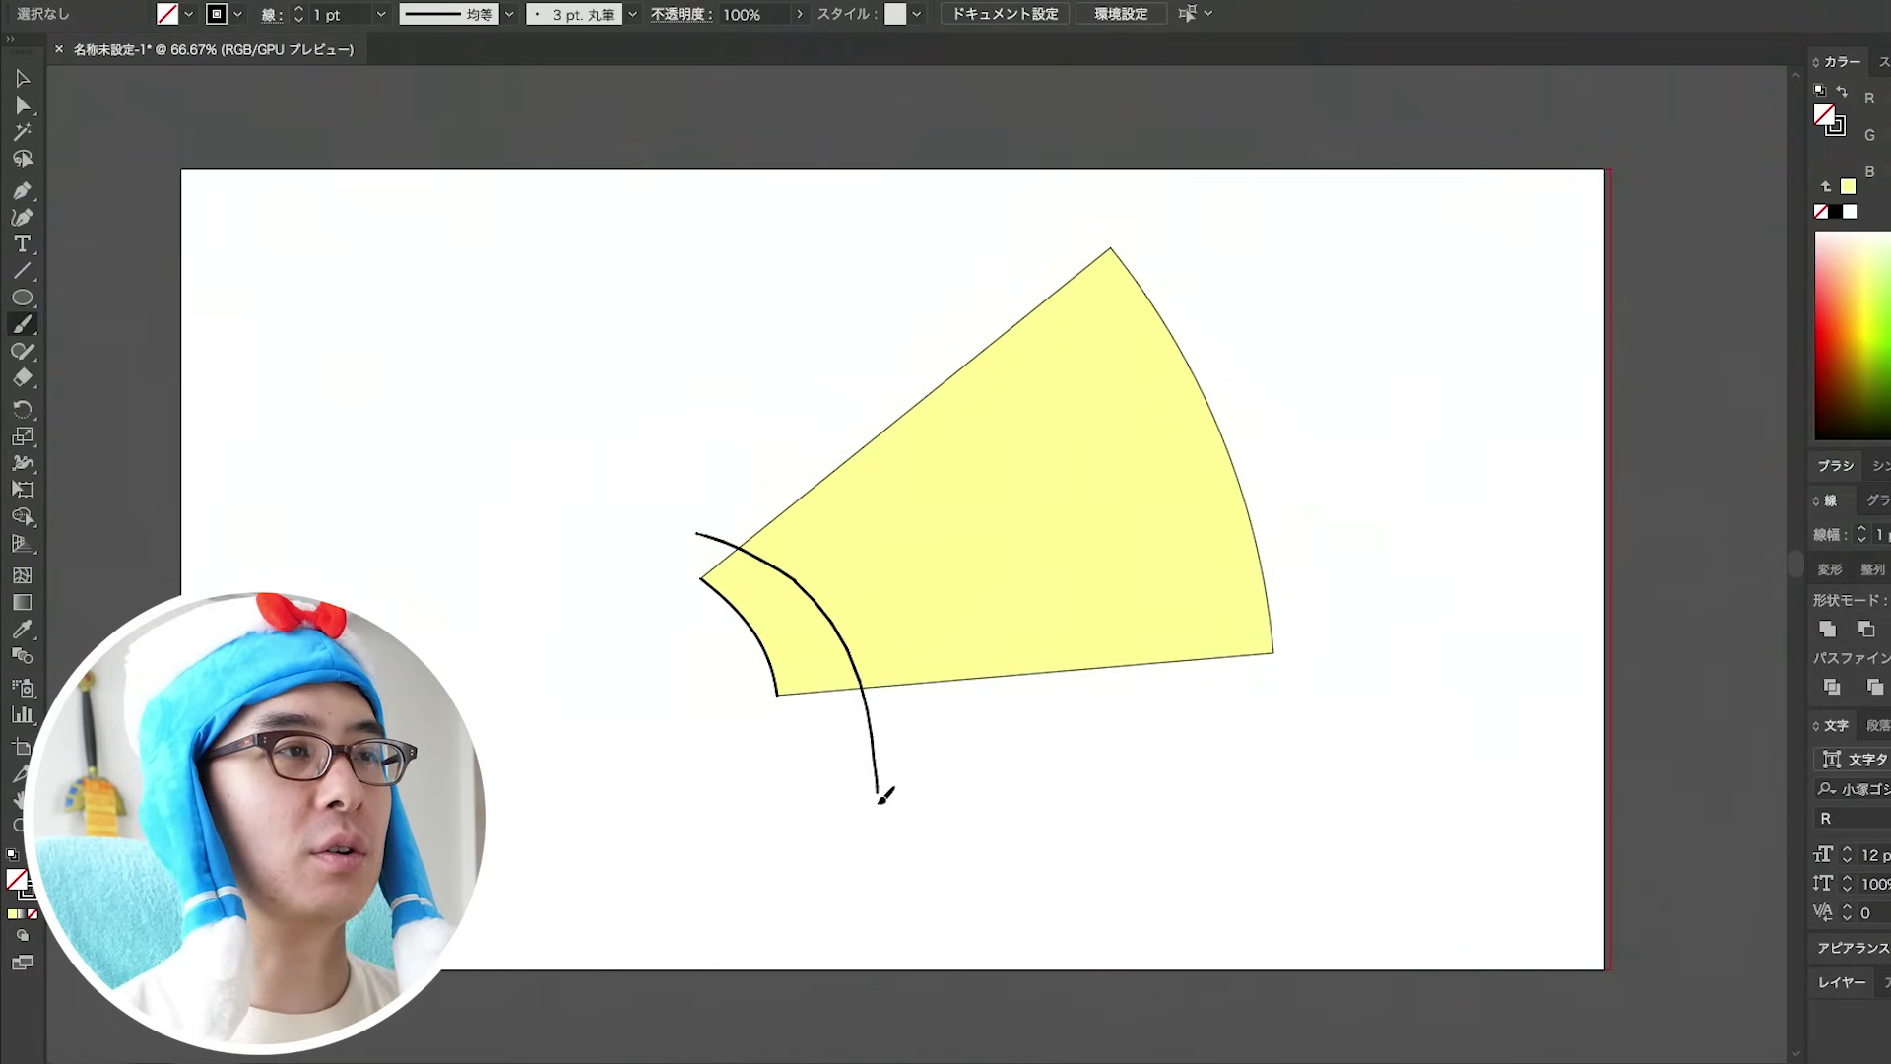
left_click_drag(960, 538, 970, 707)
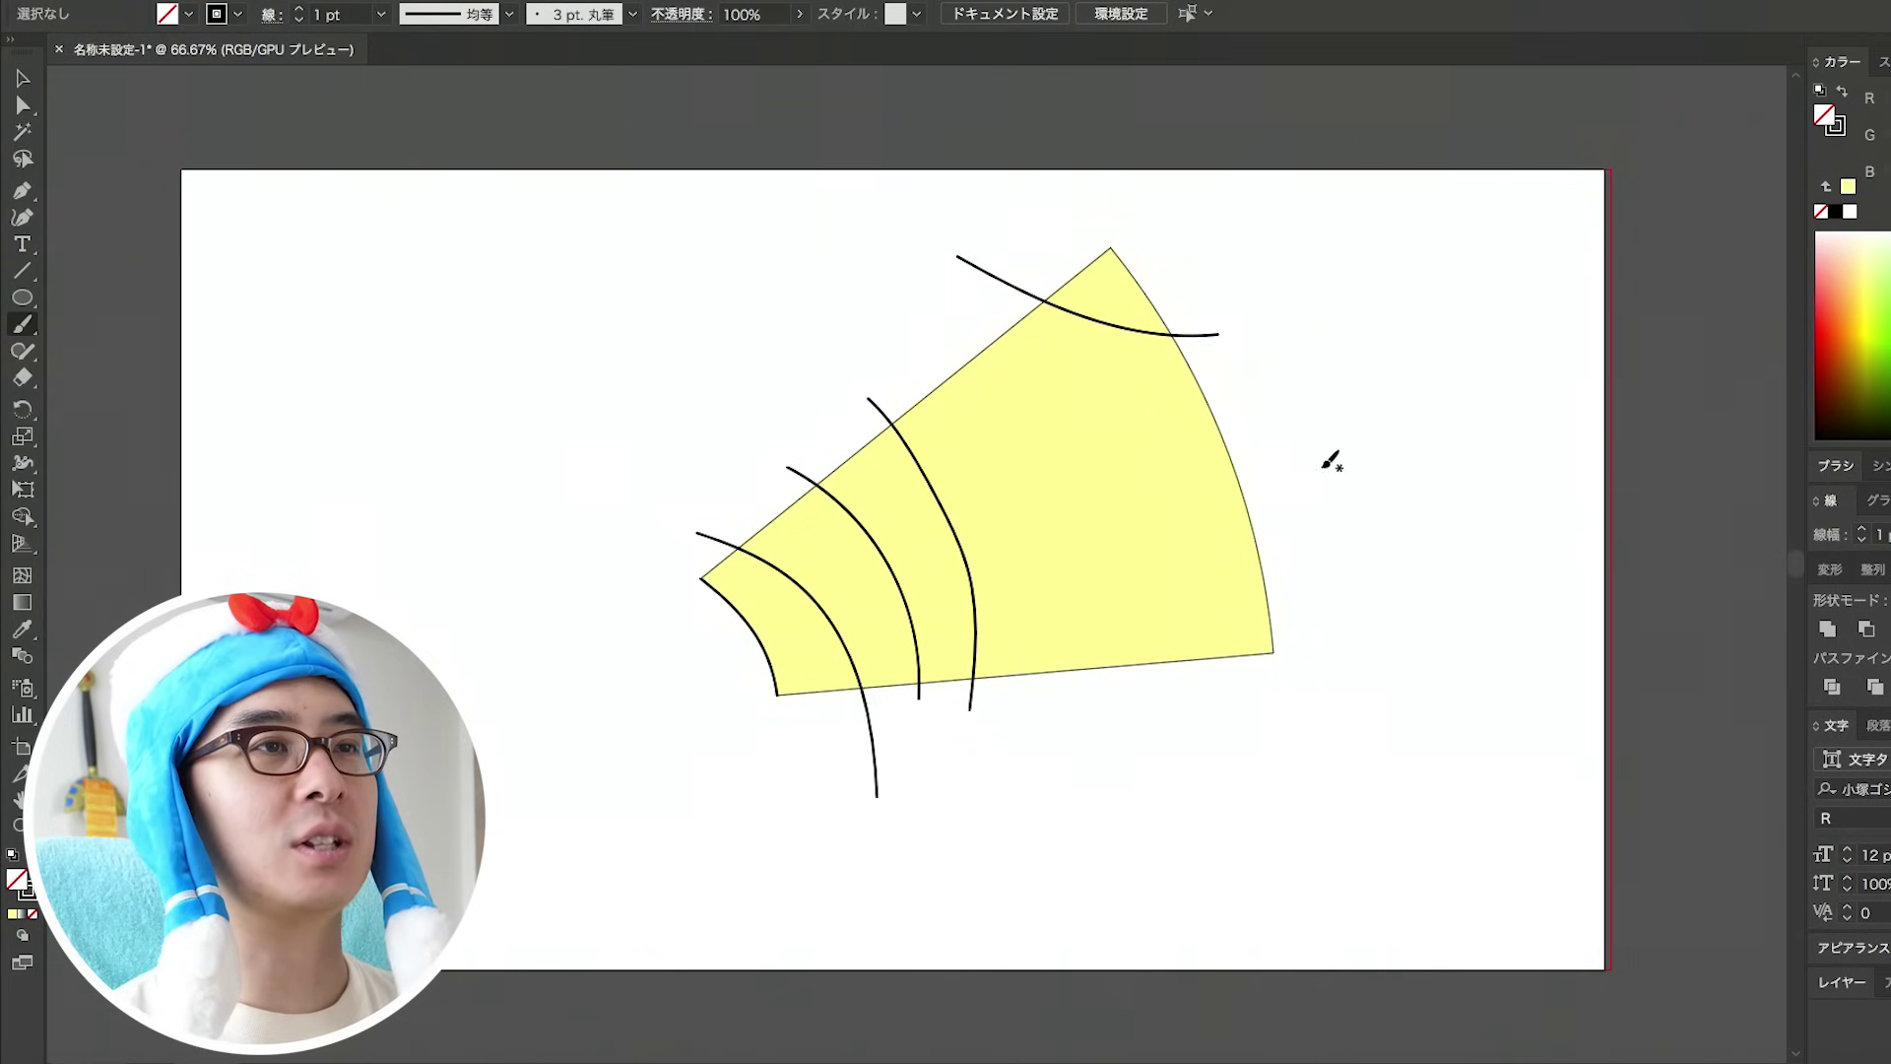
left_click_drag(1327, 470, 1140, 731)
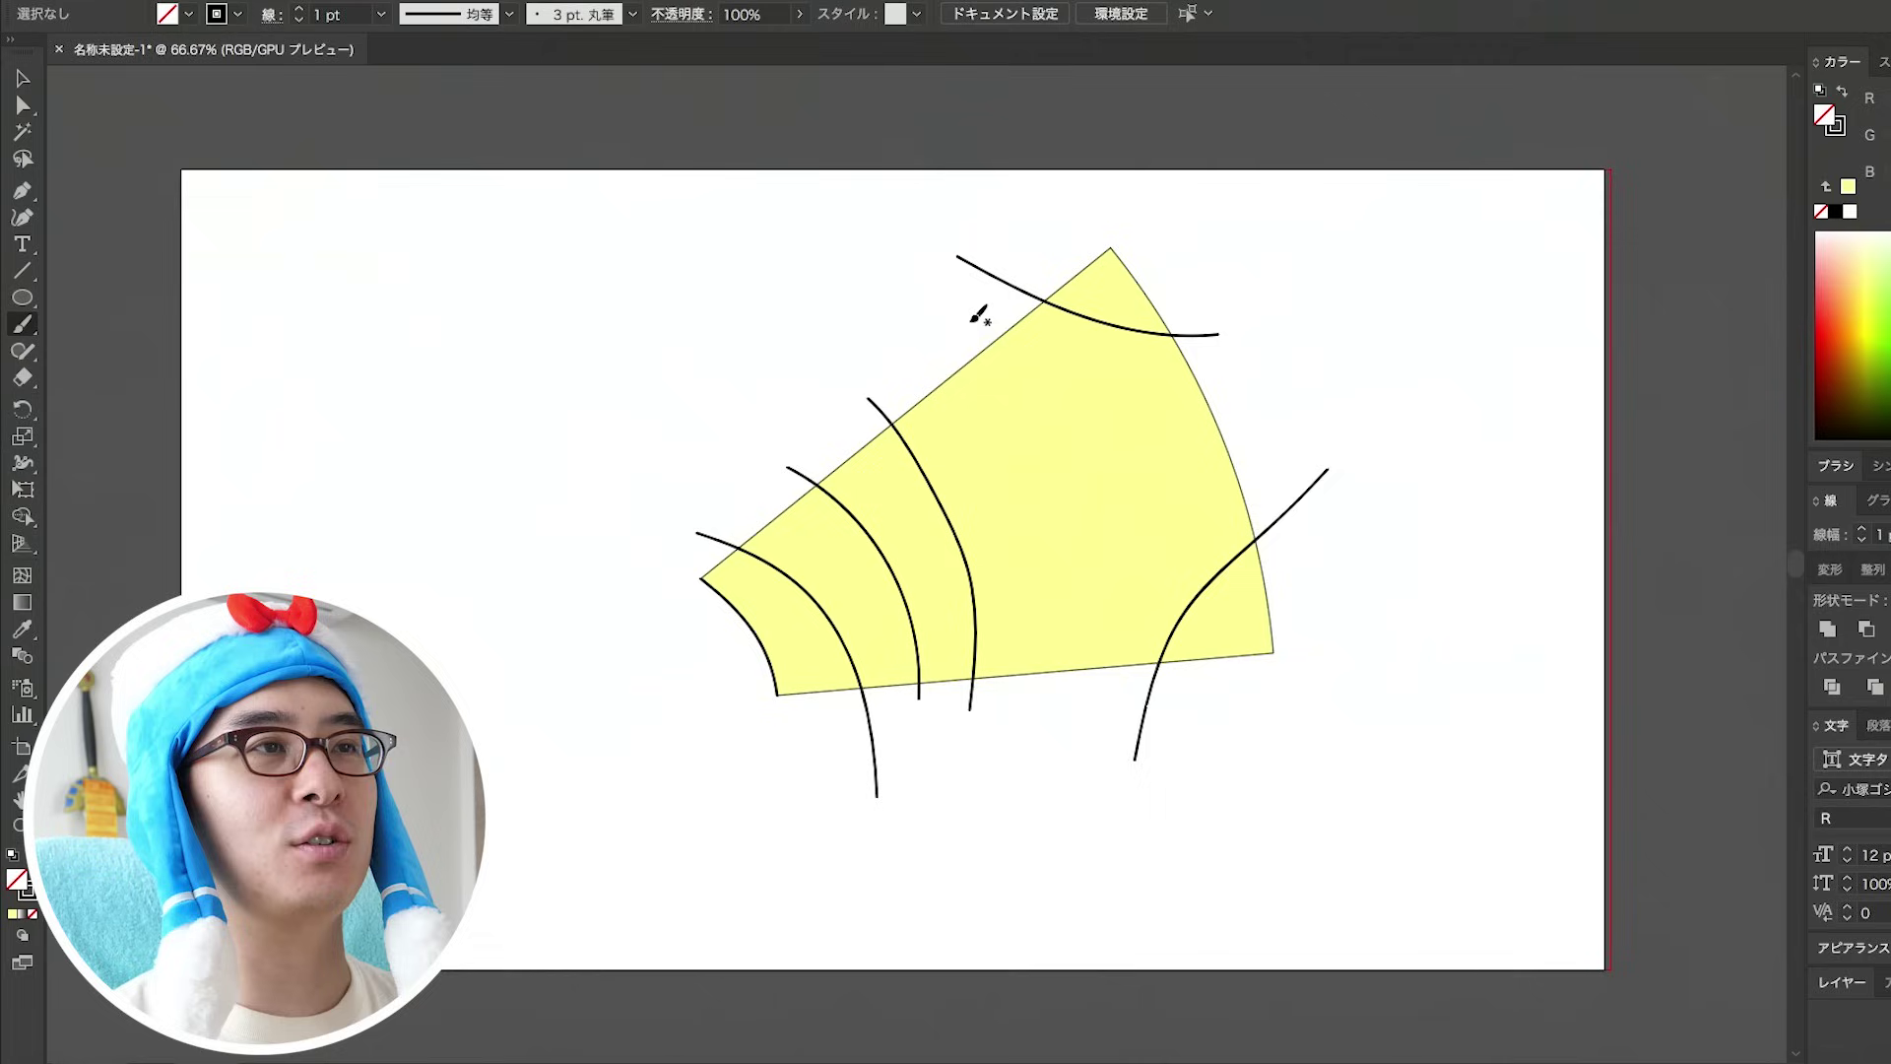
mouse_move(971, 320)
left_mouse_down()
mouse_move(1141, 406)
mouse_move(1320, 392)
left_mouse_up()
left_click_drag(1200, 563, 1085, 724)
key("super+z")
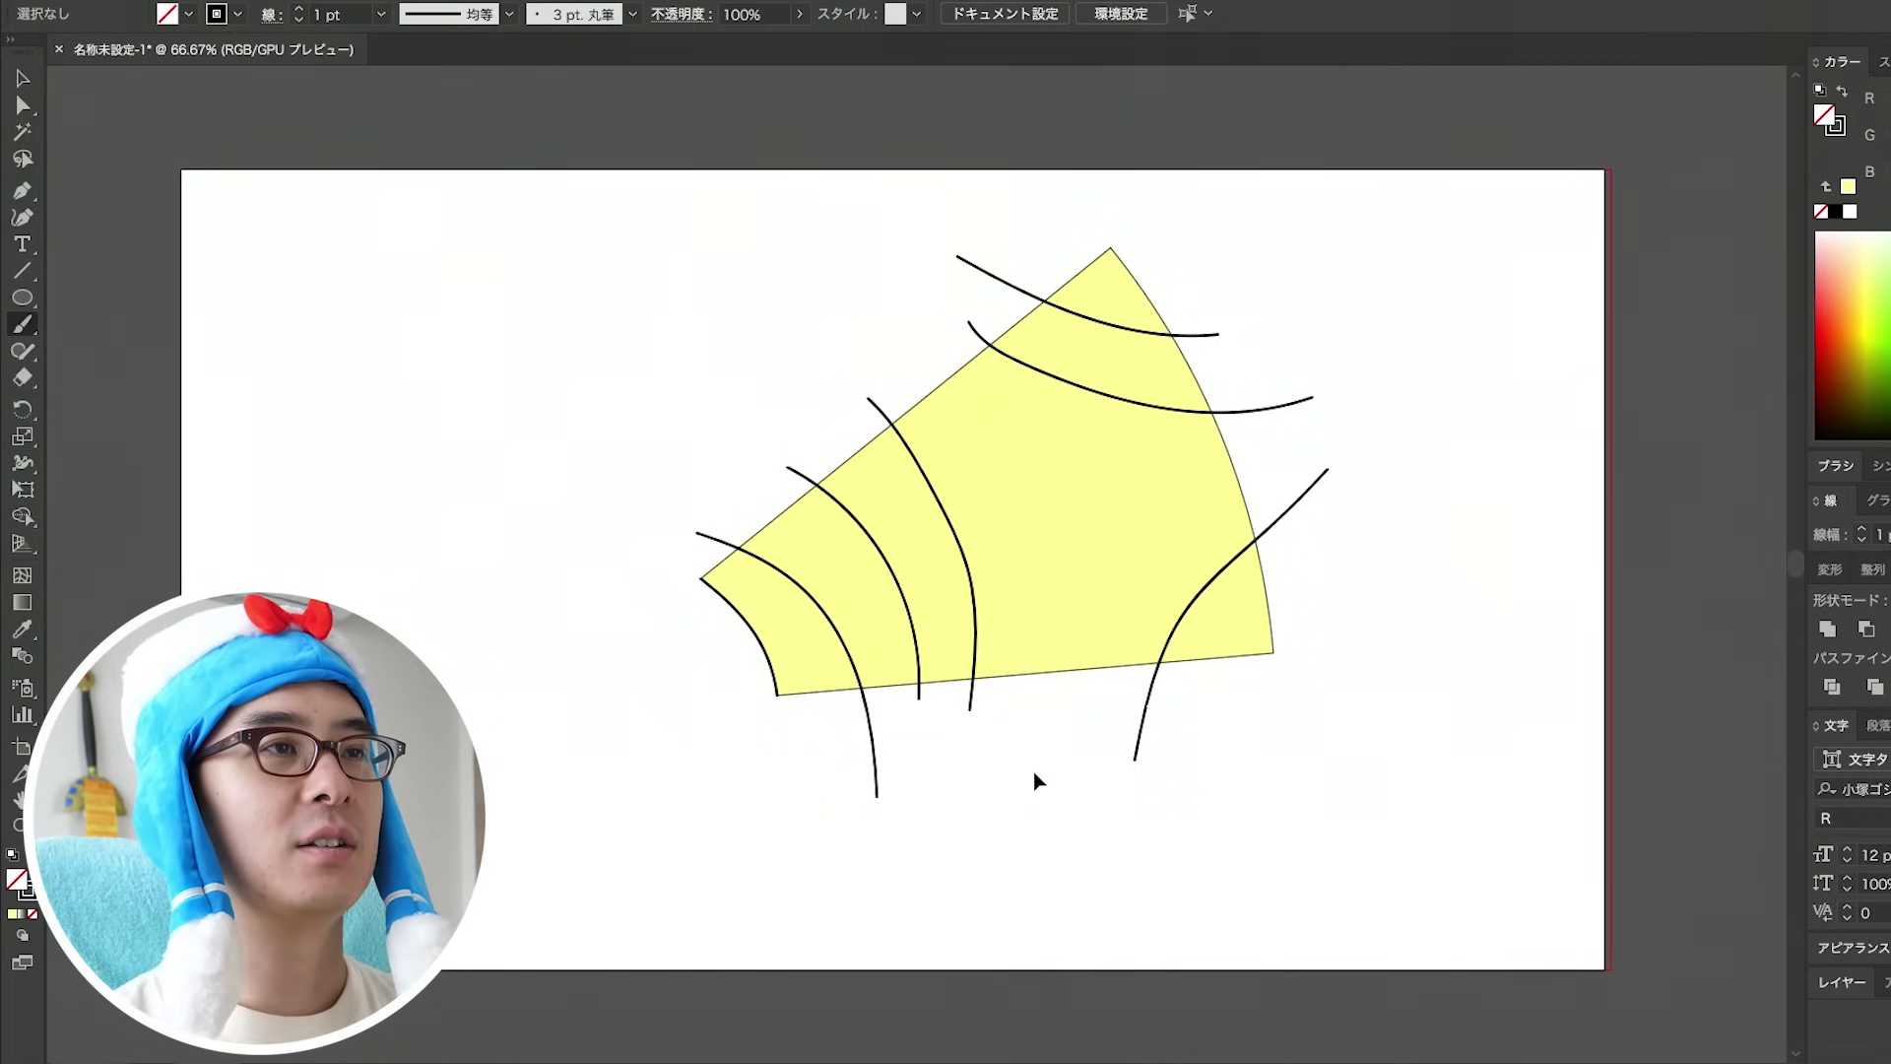
key("ctrl+z")
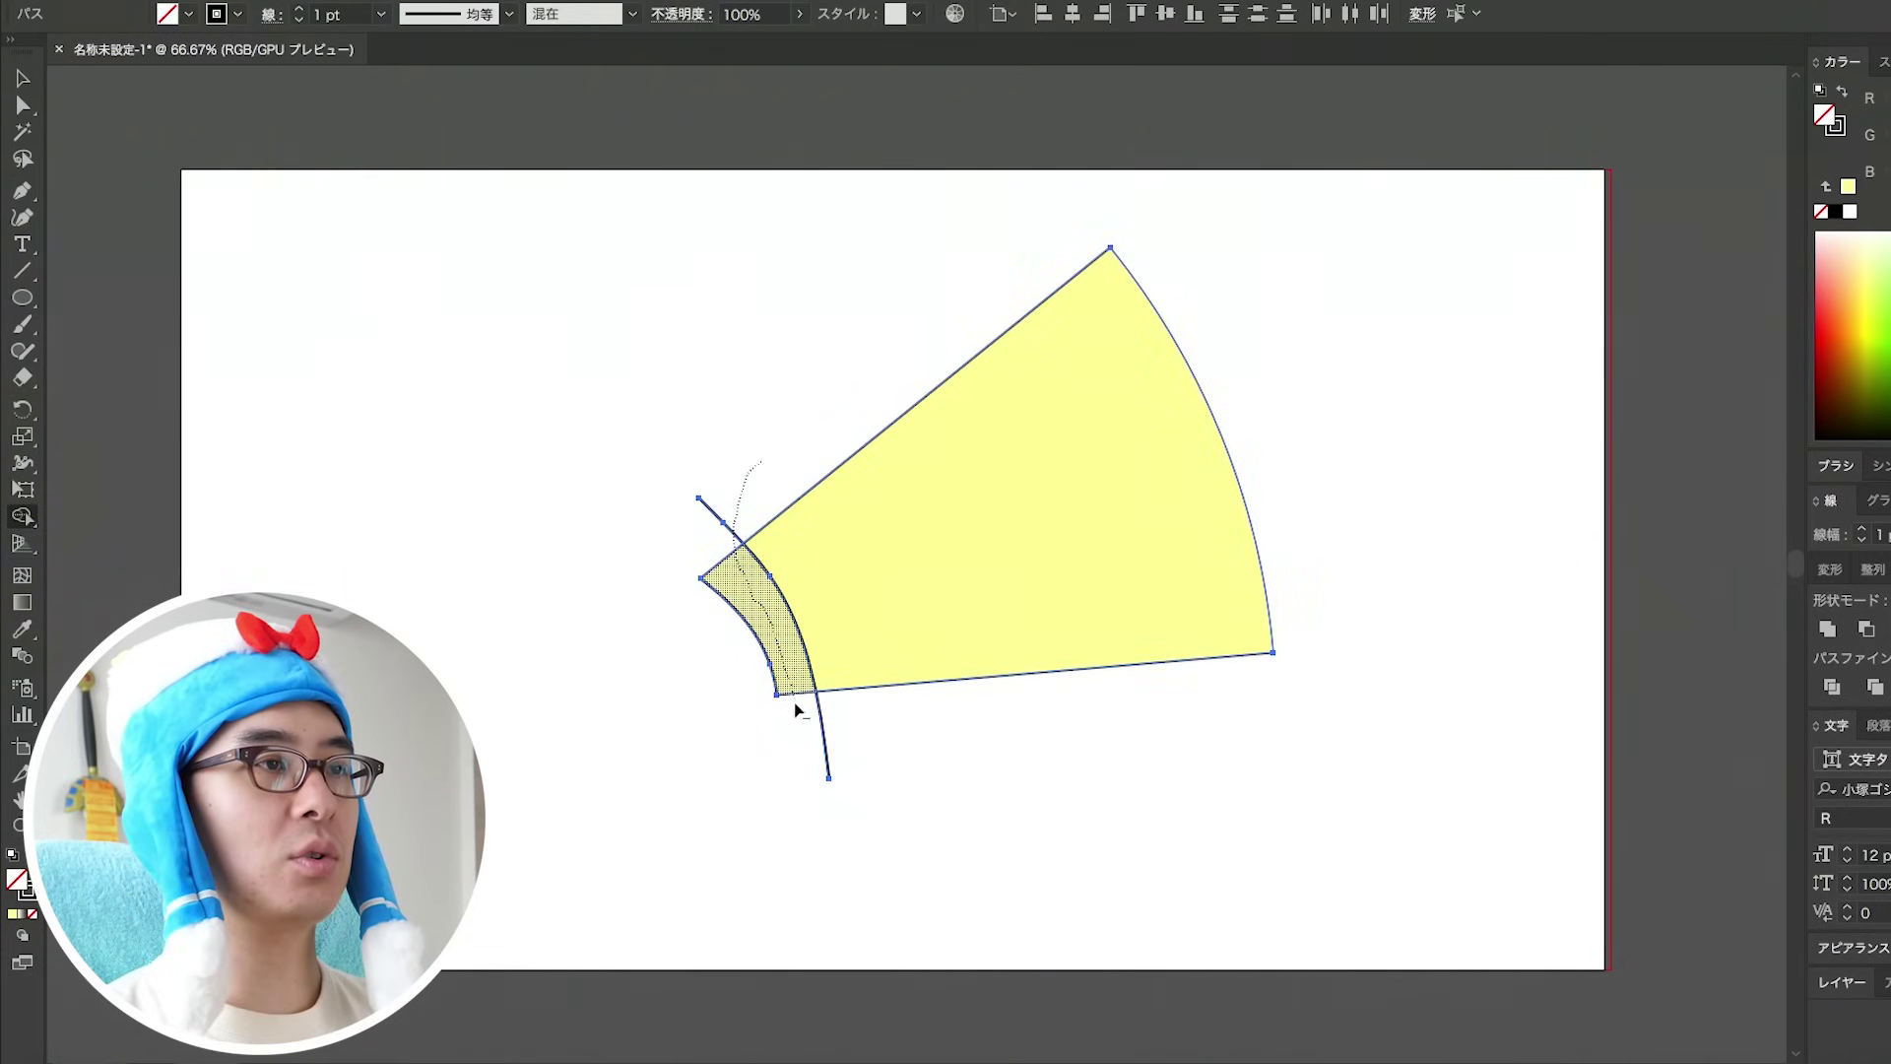
Trim the curved strip off the wedge's narrow end with Shape Builder, and brush another curve farther across the wedge.
left_click_drag(796, 705, 902, 760)
left_click(734, 627, "alt")
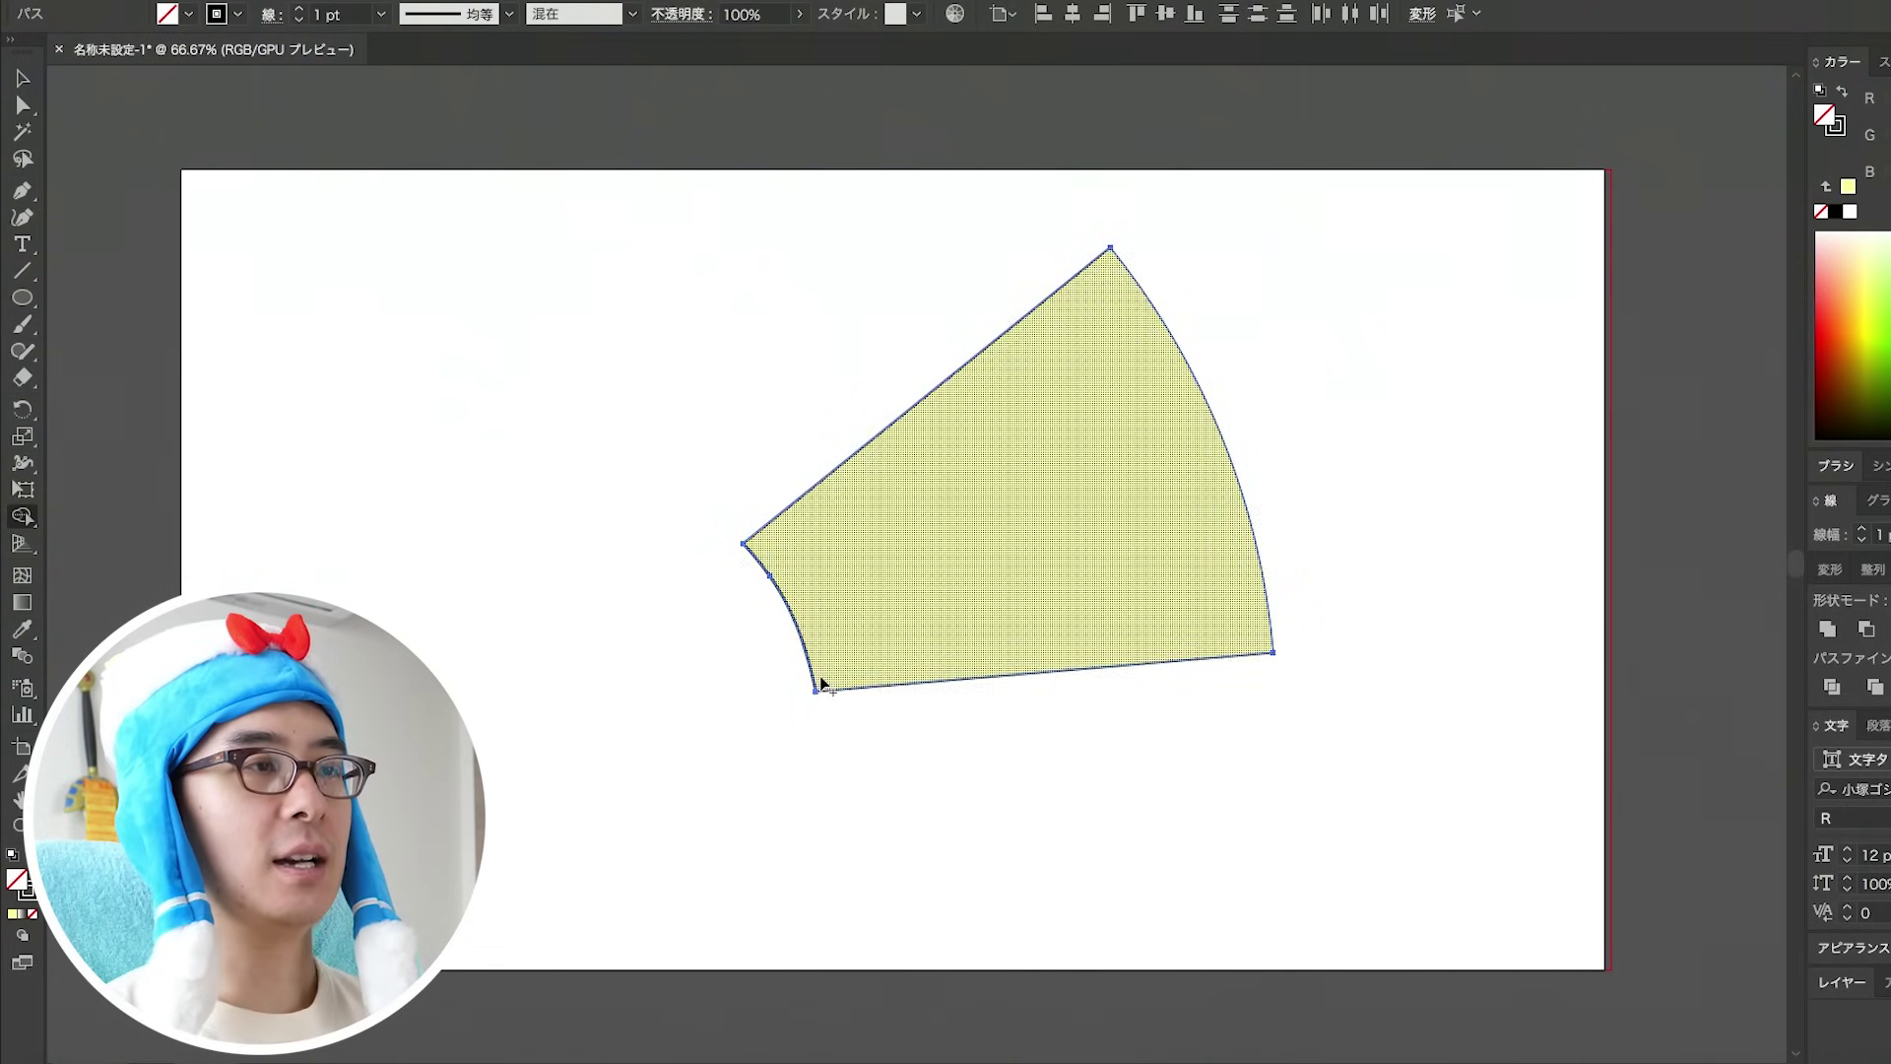
key("b")
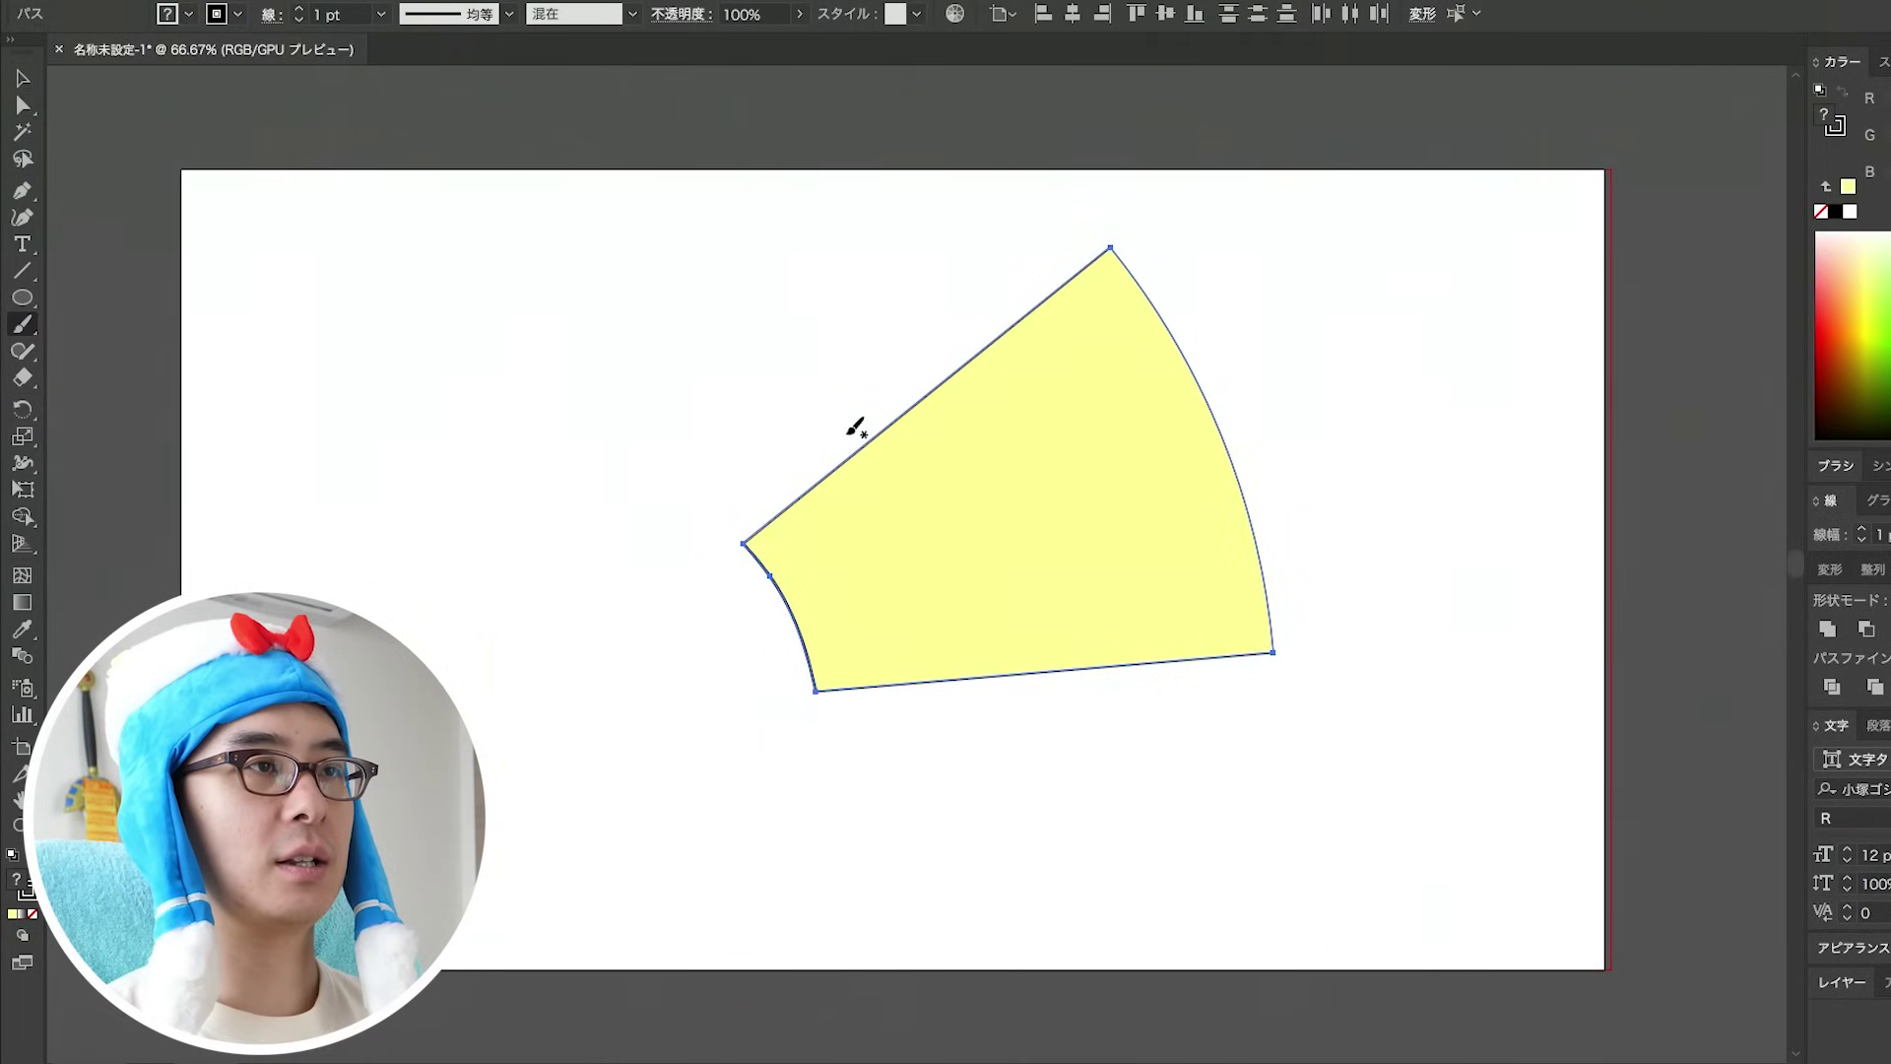
left_click_drag(782, 399, 953, 793)
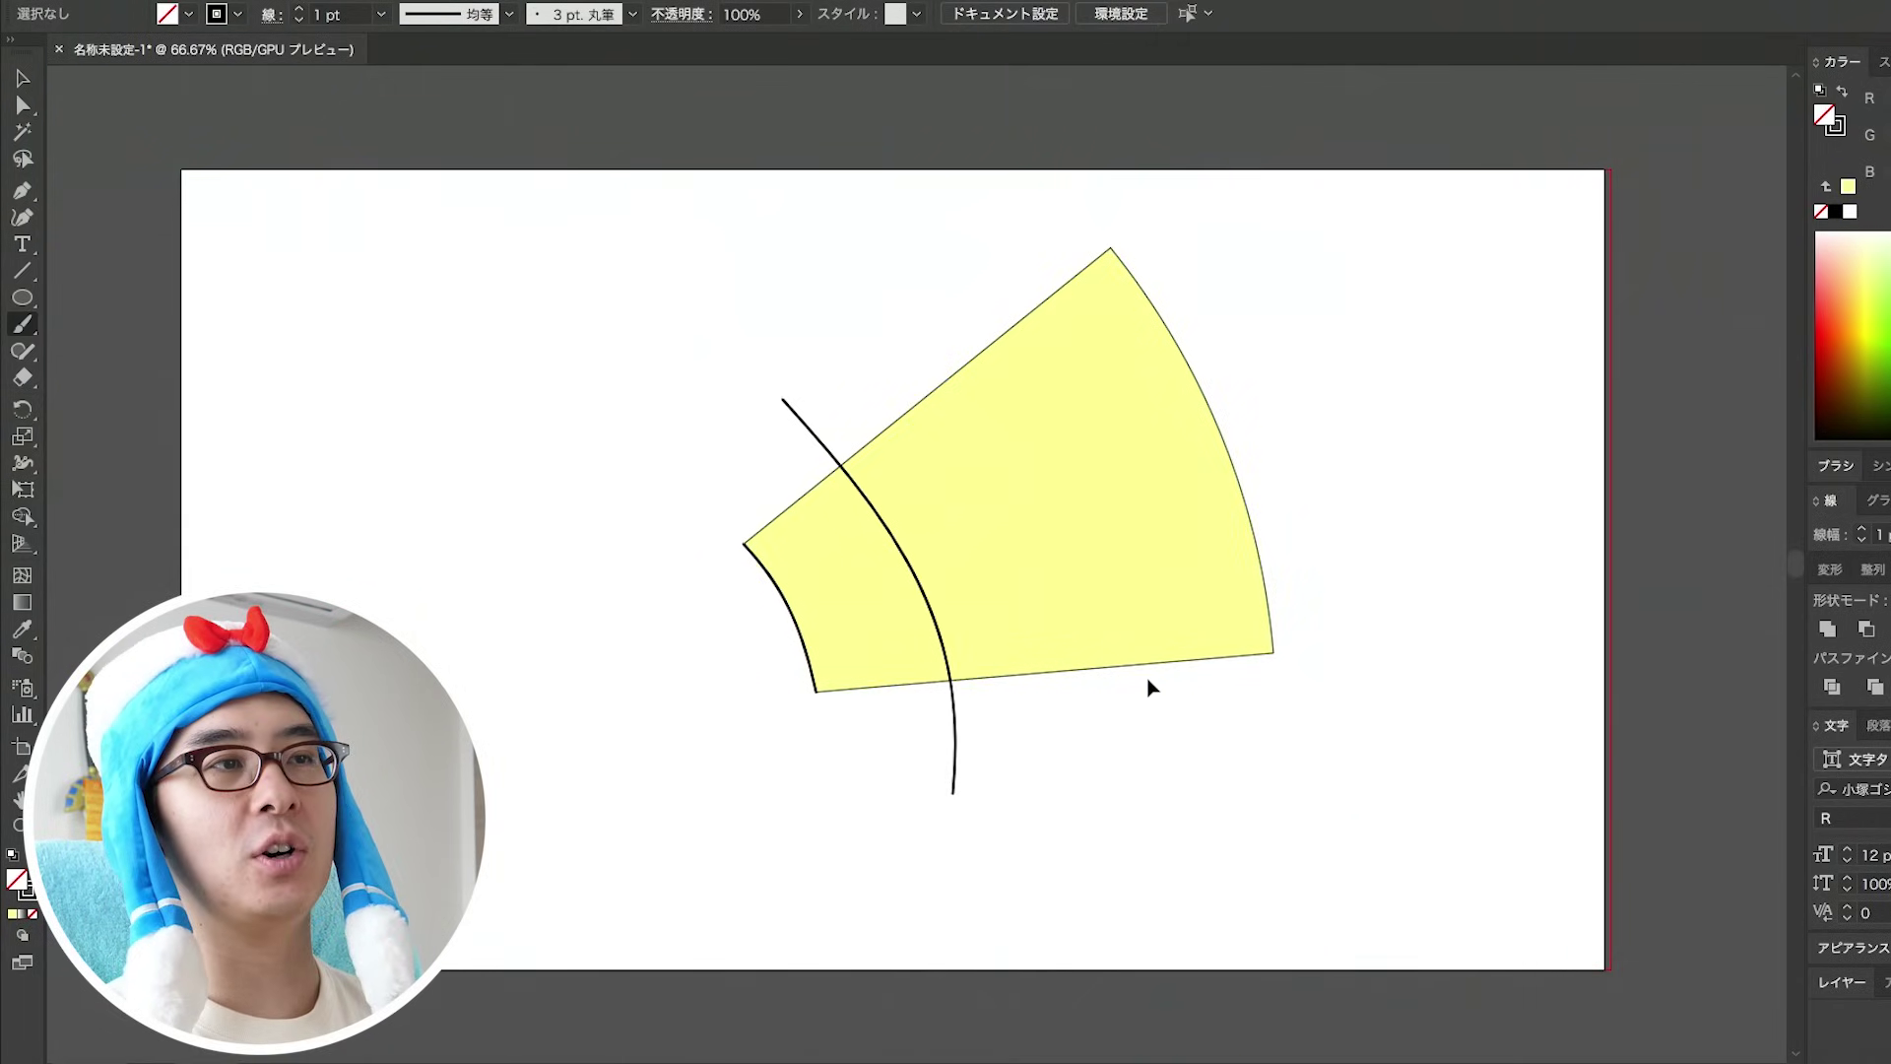
Undo the latest brushed curve and the last strip trimmed from the narrow end.
key("super+z")
key("super+z")
key("super+z")
key("super+z")
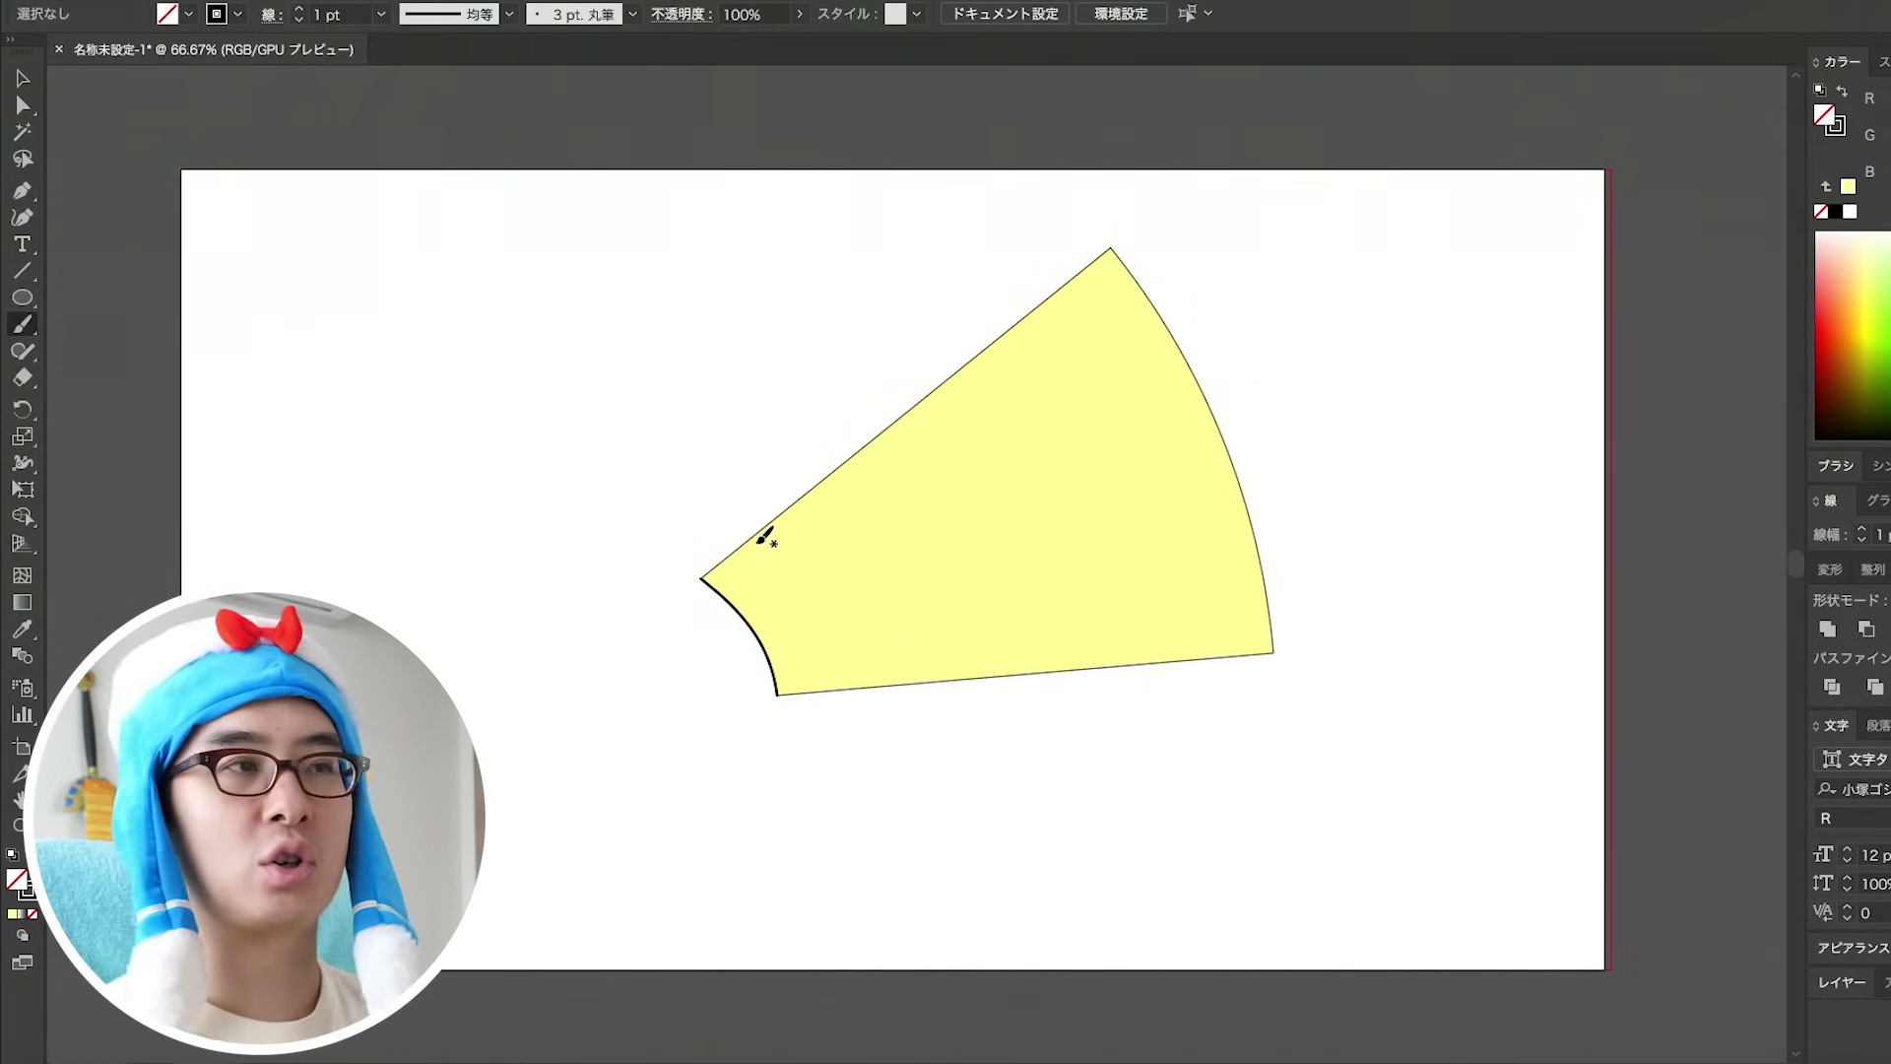
Use Shape Builder to remove the strip beyond the brushed curve at the wedge's narrow end.
key("super+a")
key("shift+m")
mouse_move(731, 448)
left_mouse_down()
mouse_move(794, 662)
mouse_move(896, 737)
left_mouse_up()
key("b")
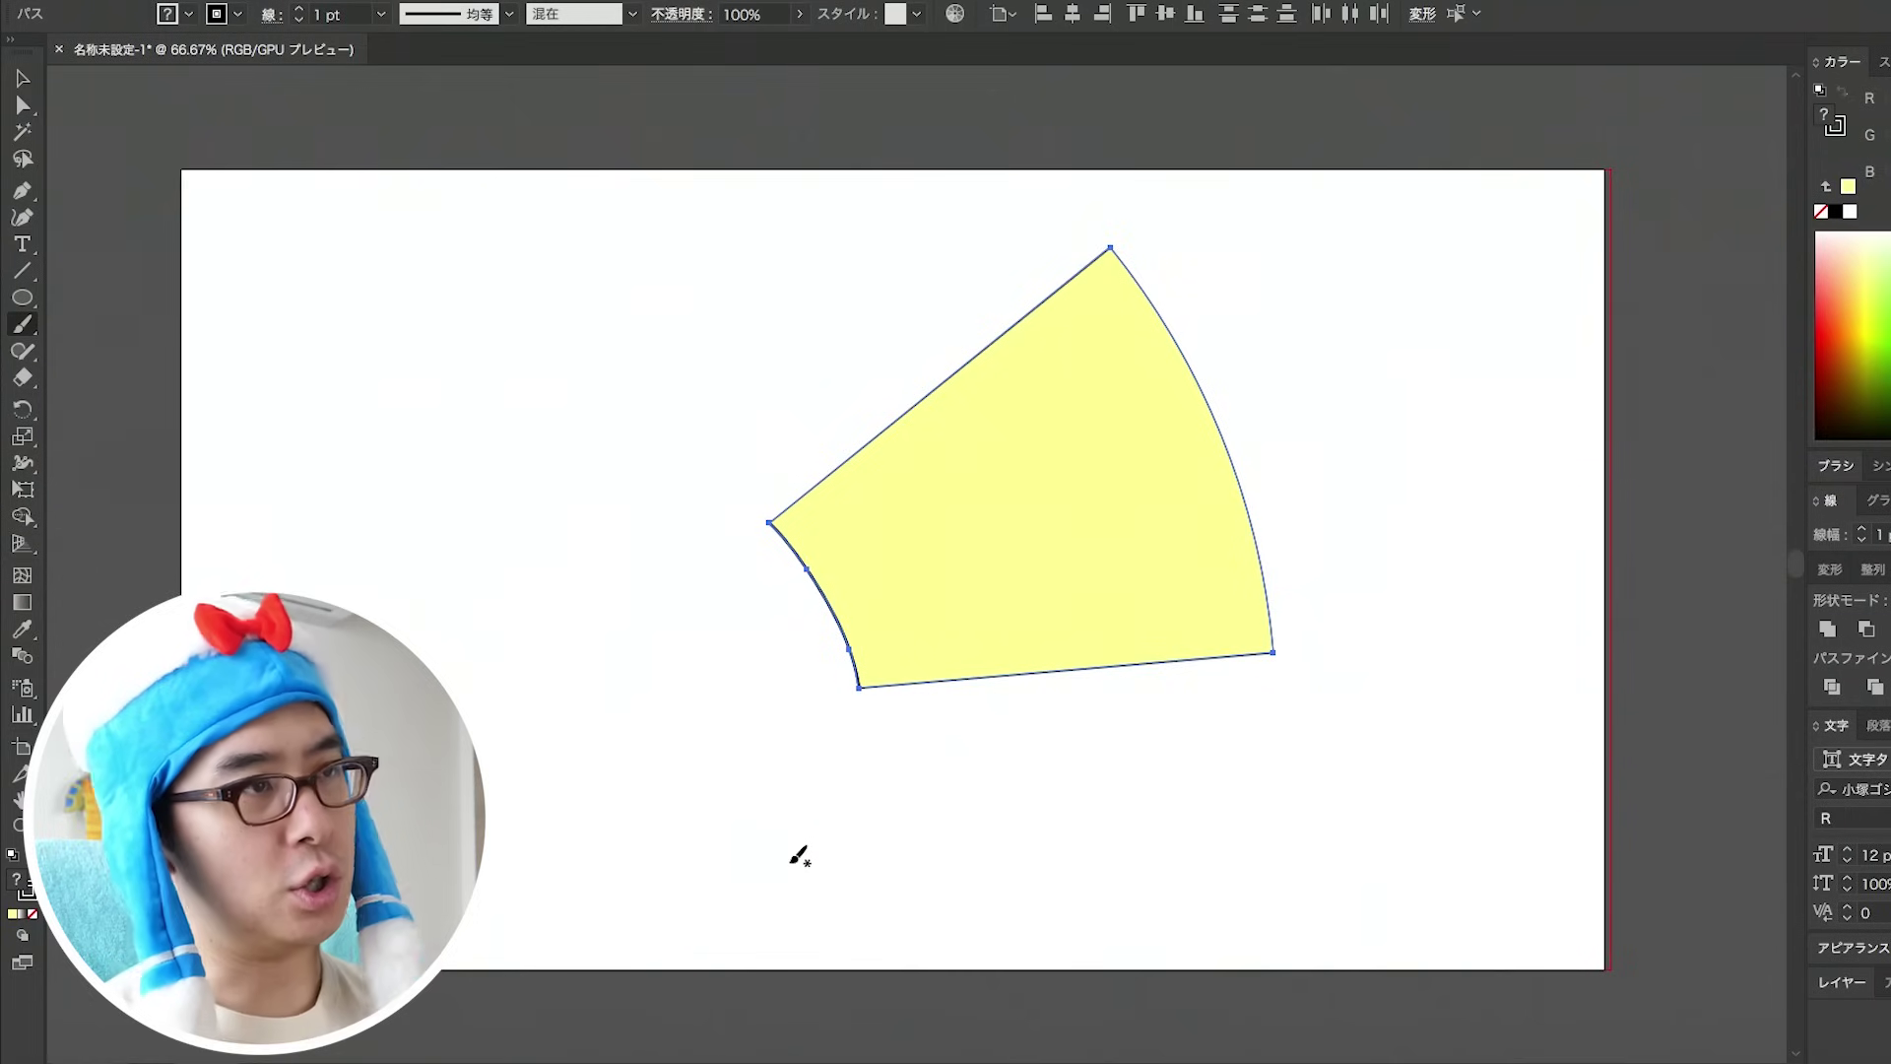
Brush a longer curve farther across the wedge, and remove the strip beyond it and the loose stroke ends with Shape Builder.
mouse_move(971, 614)
left_mouse_down()
mouse_move(1011, 752)
mouse_move(1001, 805)
left_mouse_up()
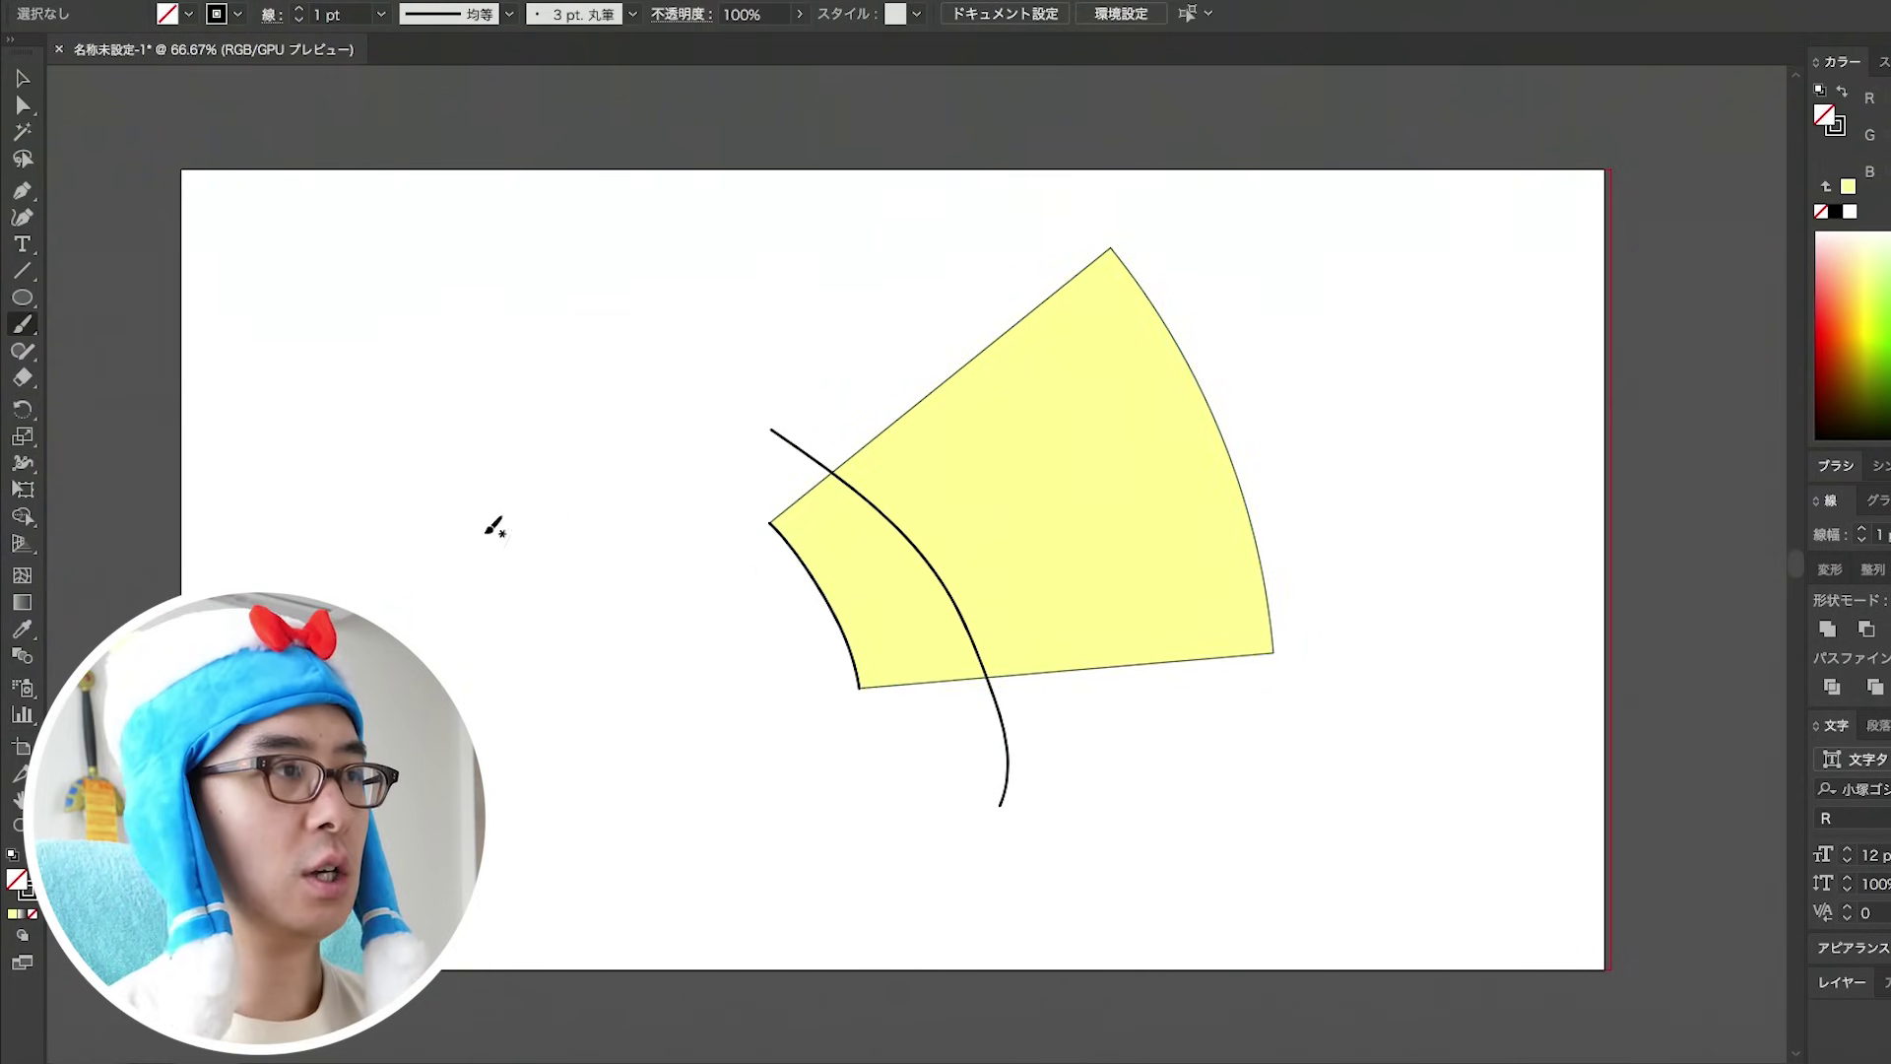
key("ctrl+a")
key("shift+m")
mouse_move(1088, 729)
left_mouse_down()
mouse_move(883, 700)
mouse_move(830, 605)
left_mouse_up()
left_click_drag(790, 490, 819, 466)
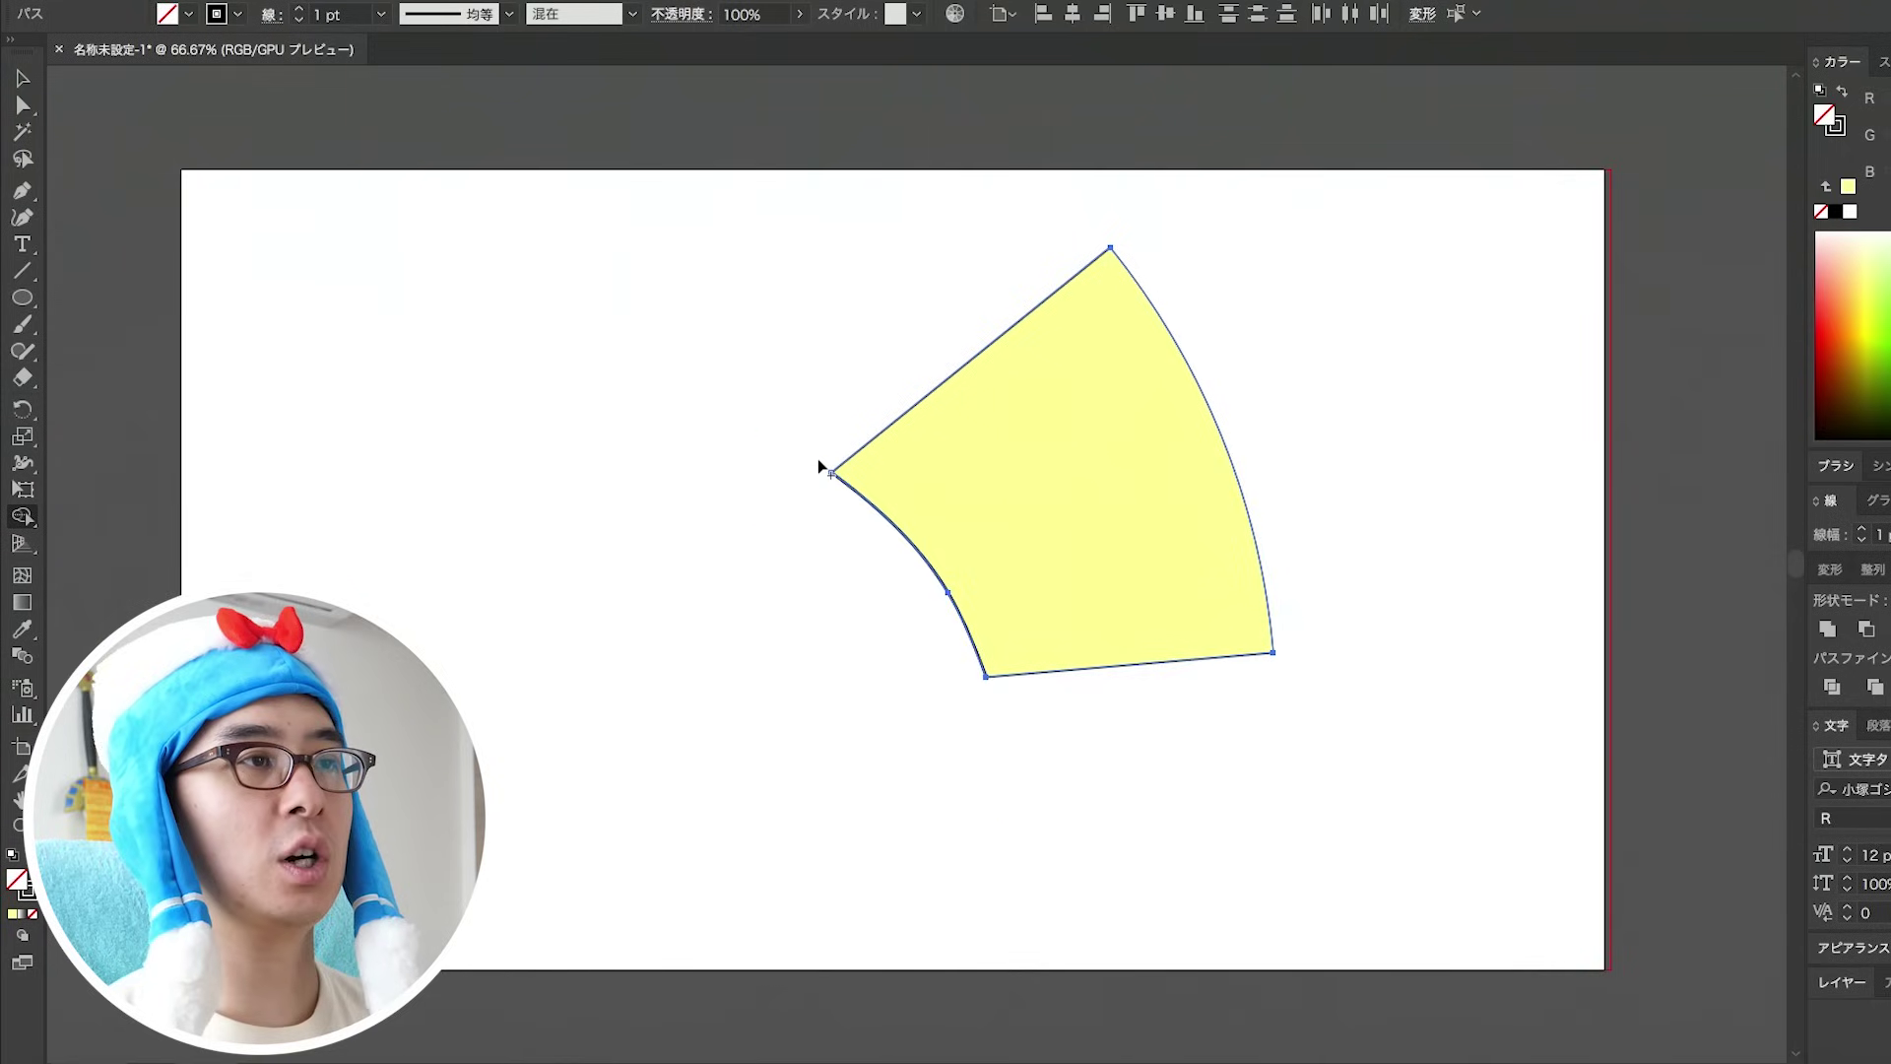
Undo the last two strips trimmed from the wedge's narrow end.
key("v")
left_click(692, 620)
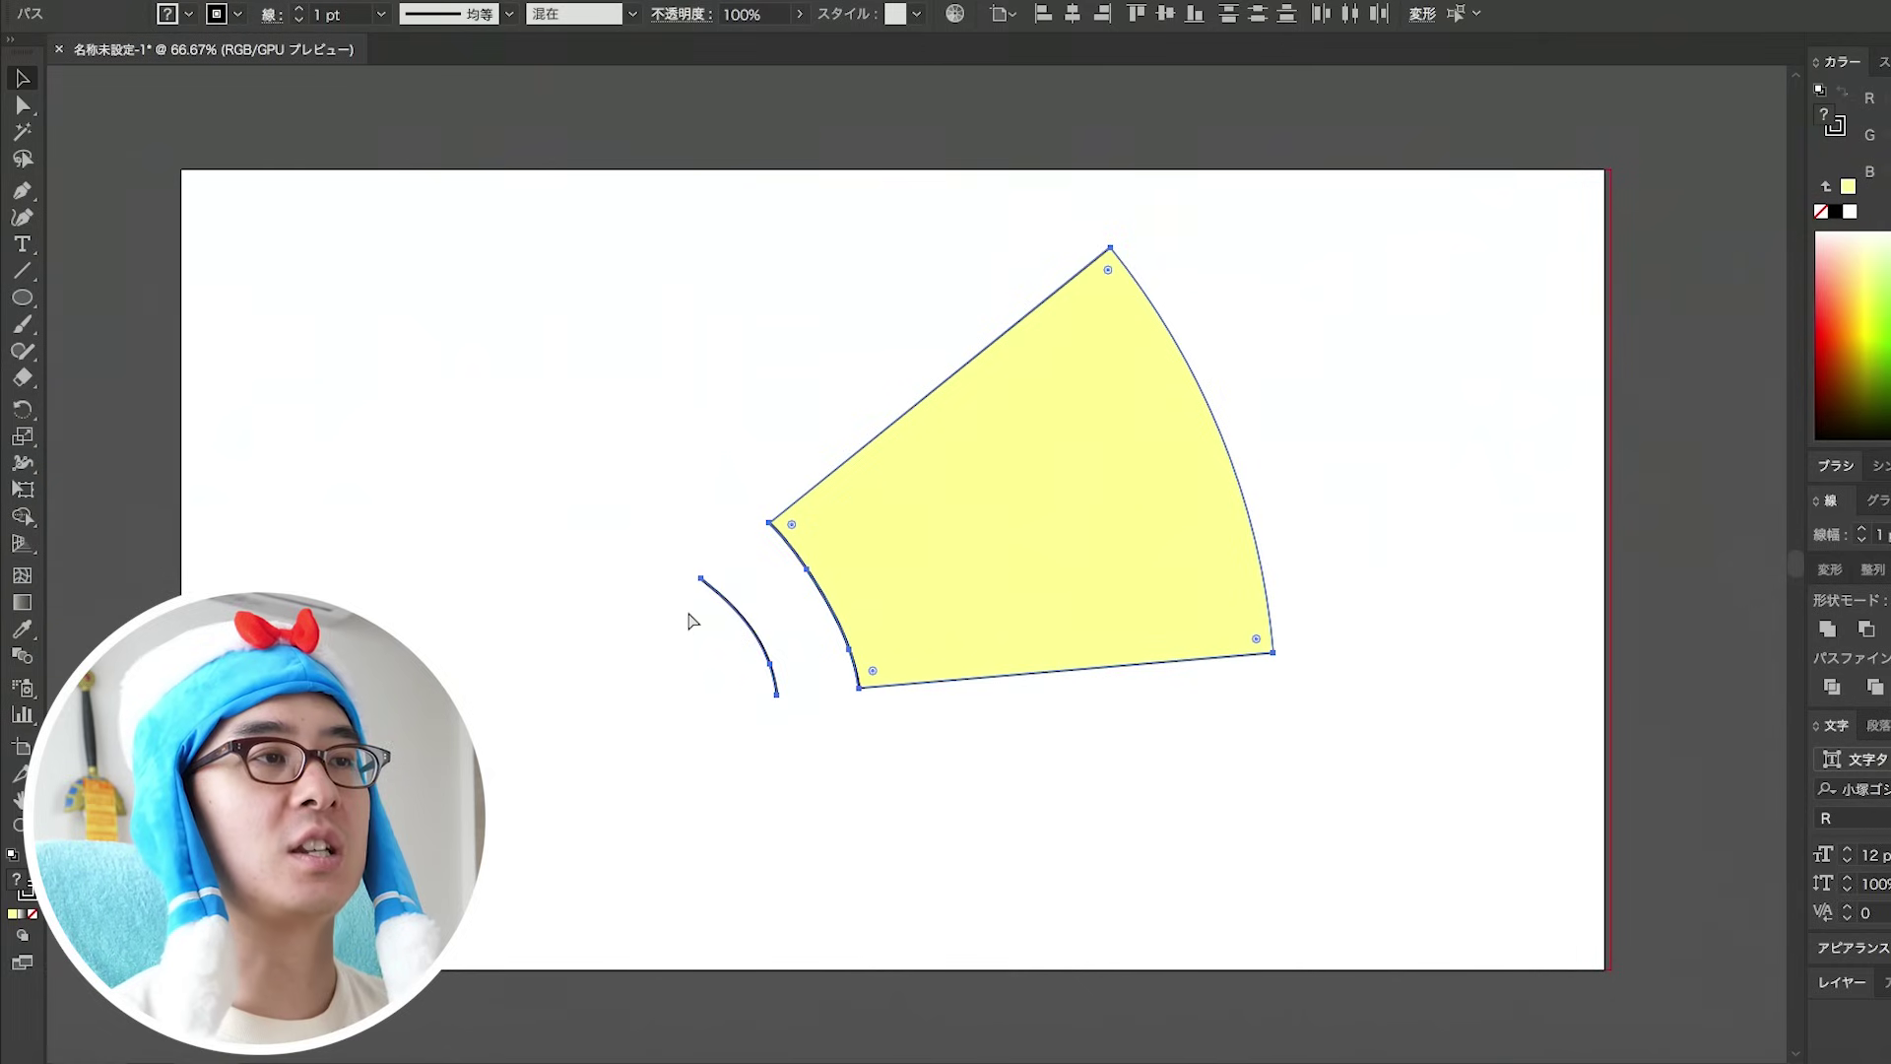
key("ctrl+j")
left_click(689, 619)
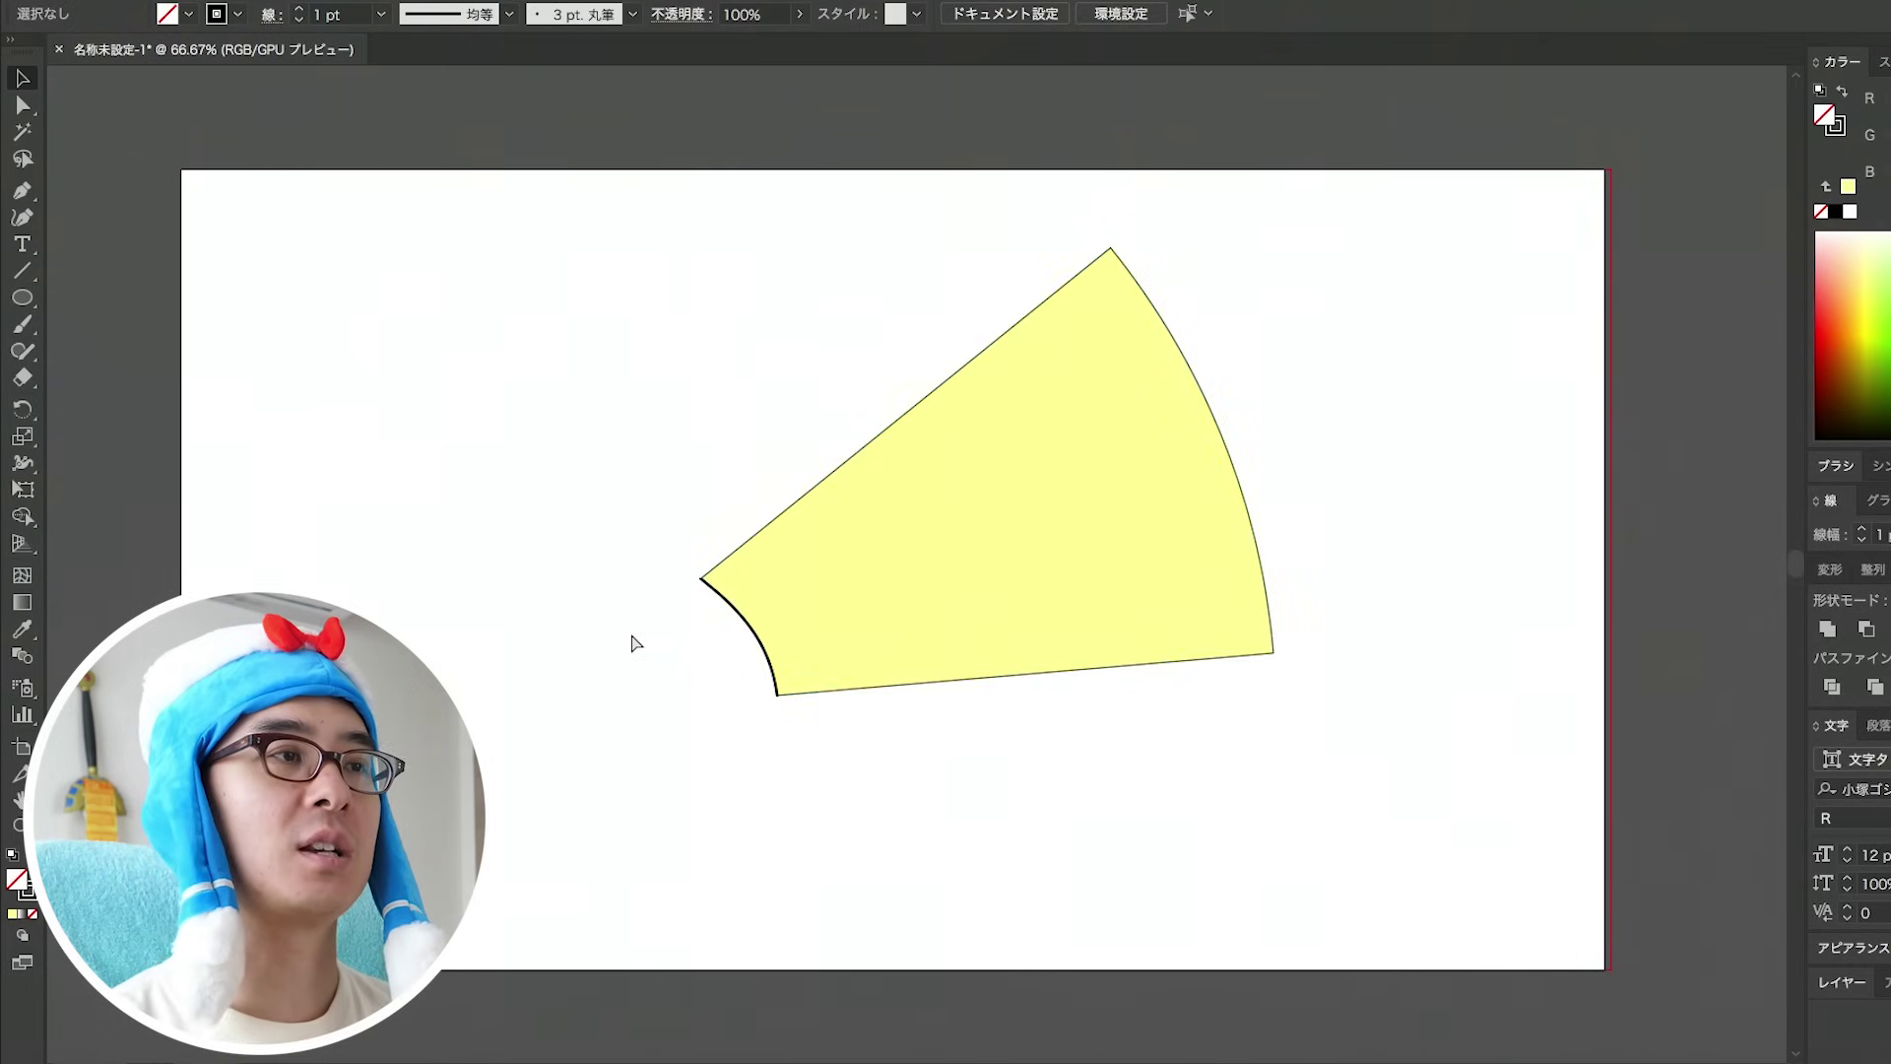
Brush a slanted line along the wedge's lower side and remove the piece beneath it and the loose stroke ends with Shape Builder.
key("b")
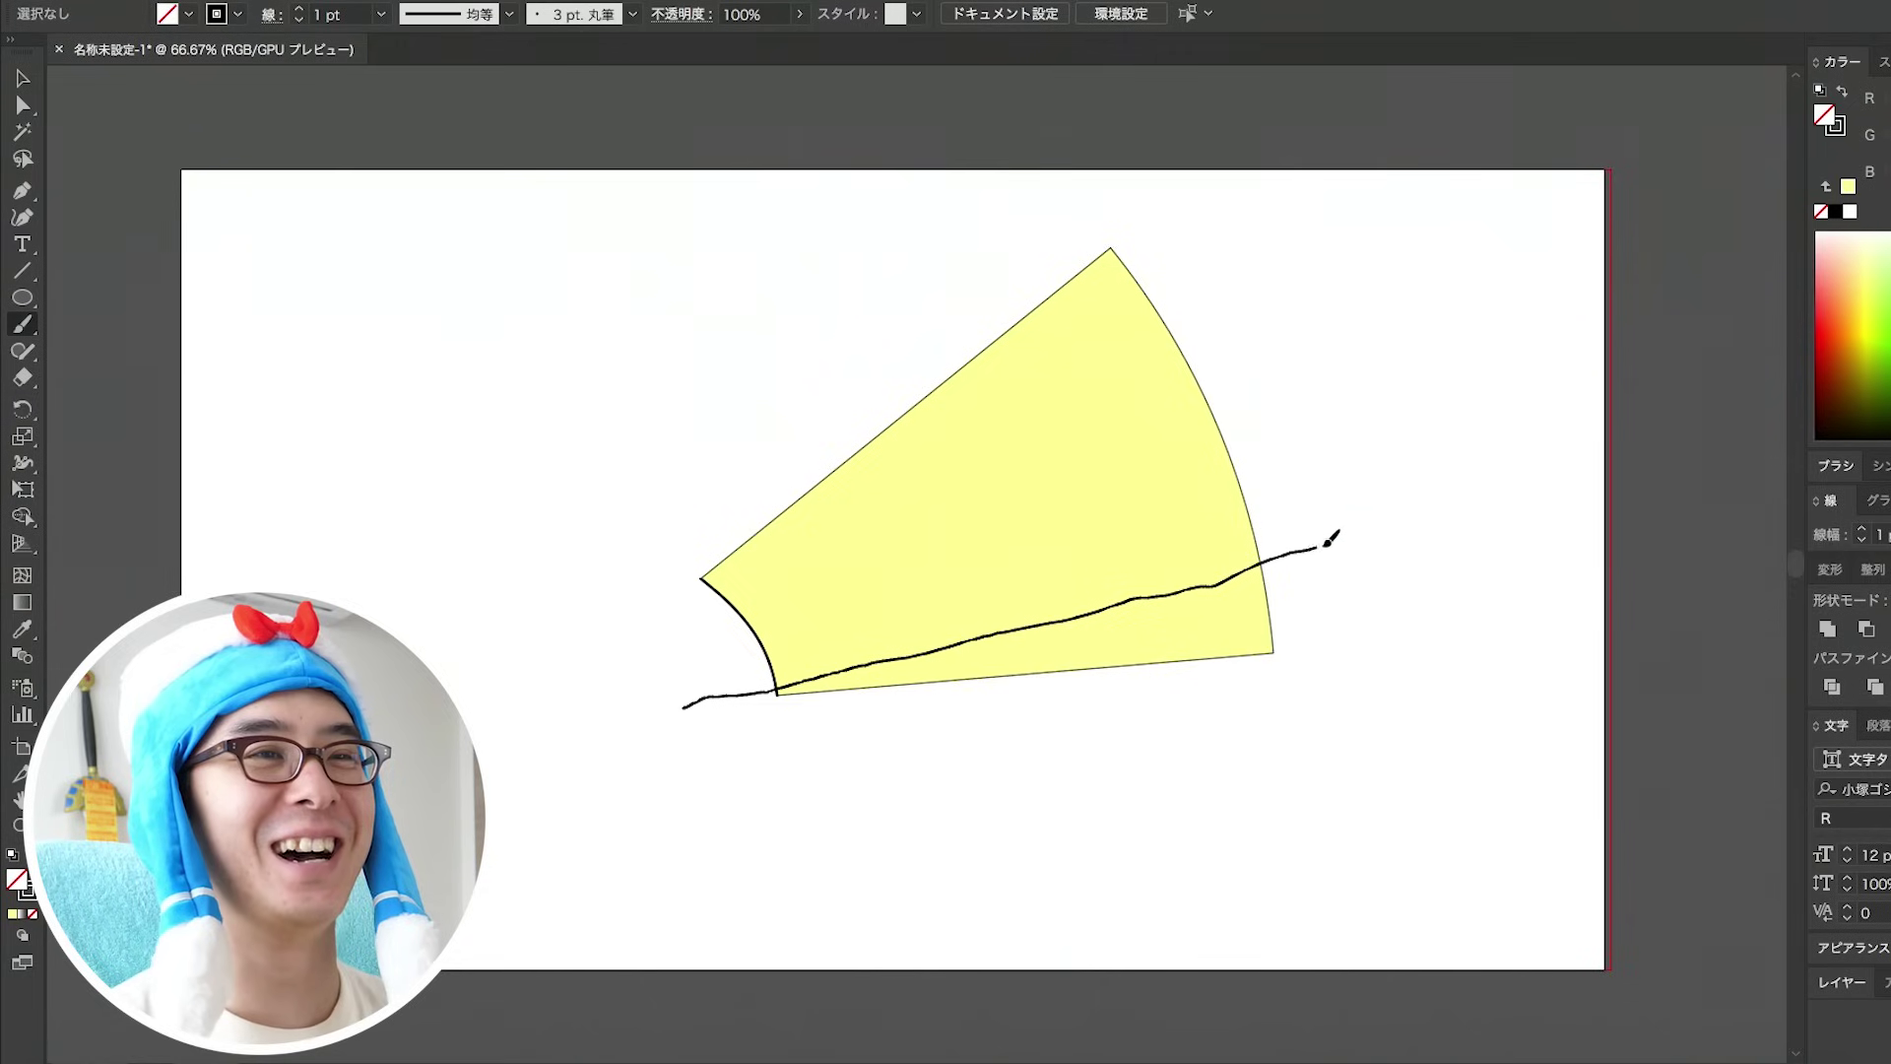
left_click_drag(1346, 535, 1339, 539)
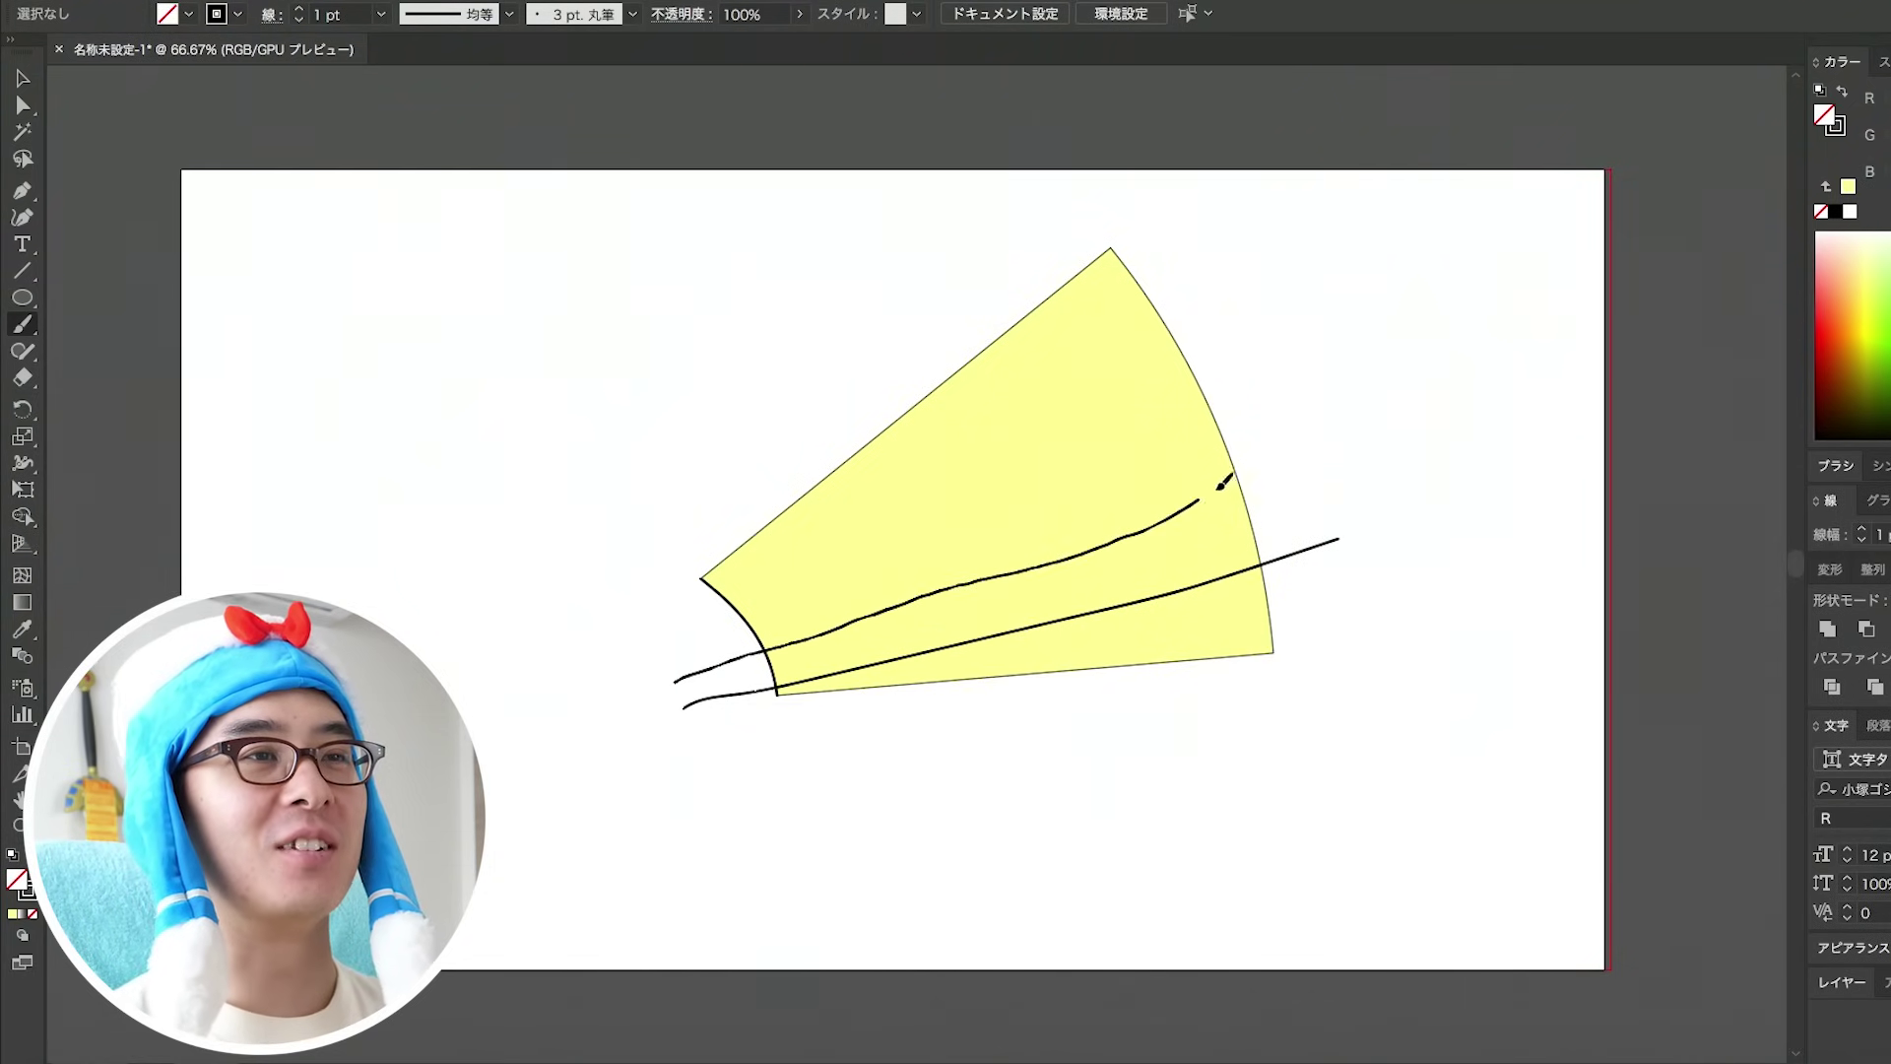
left_click_drag(1224, 480, 1308, 441)
key("ctrl+z")
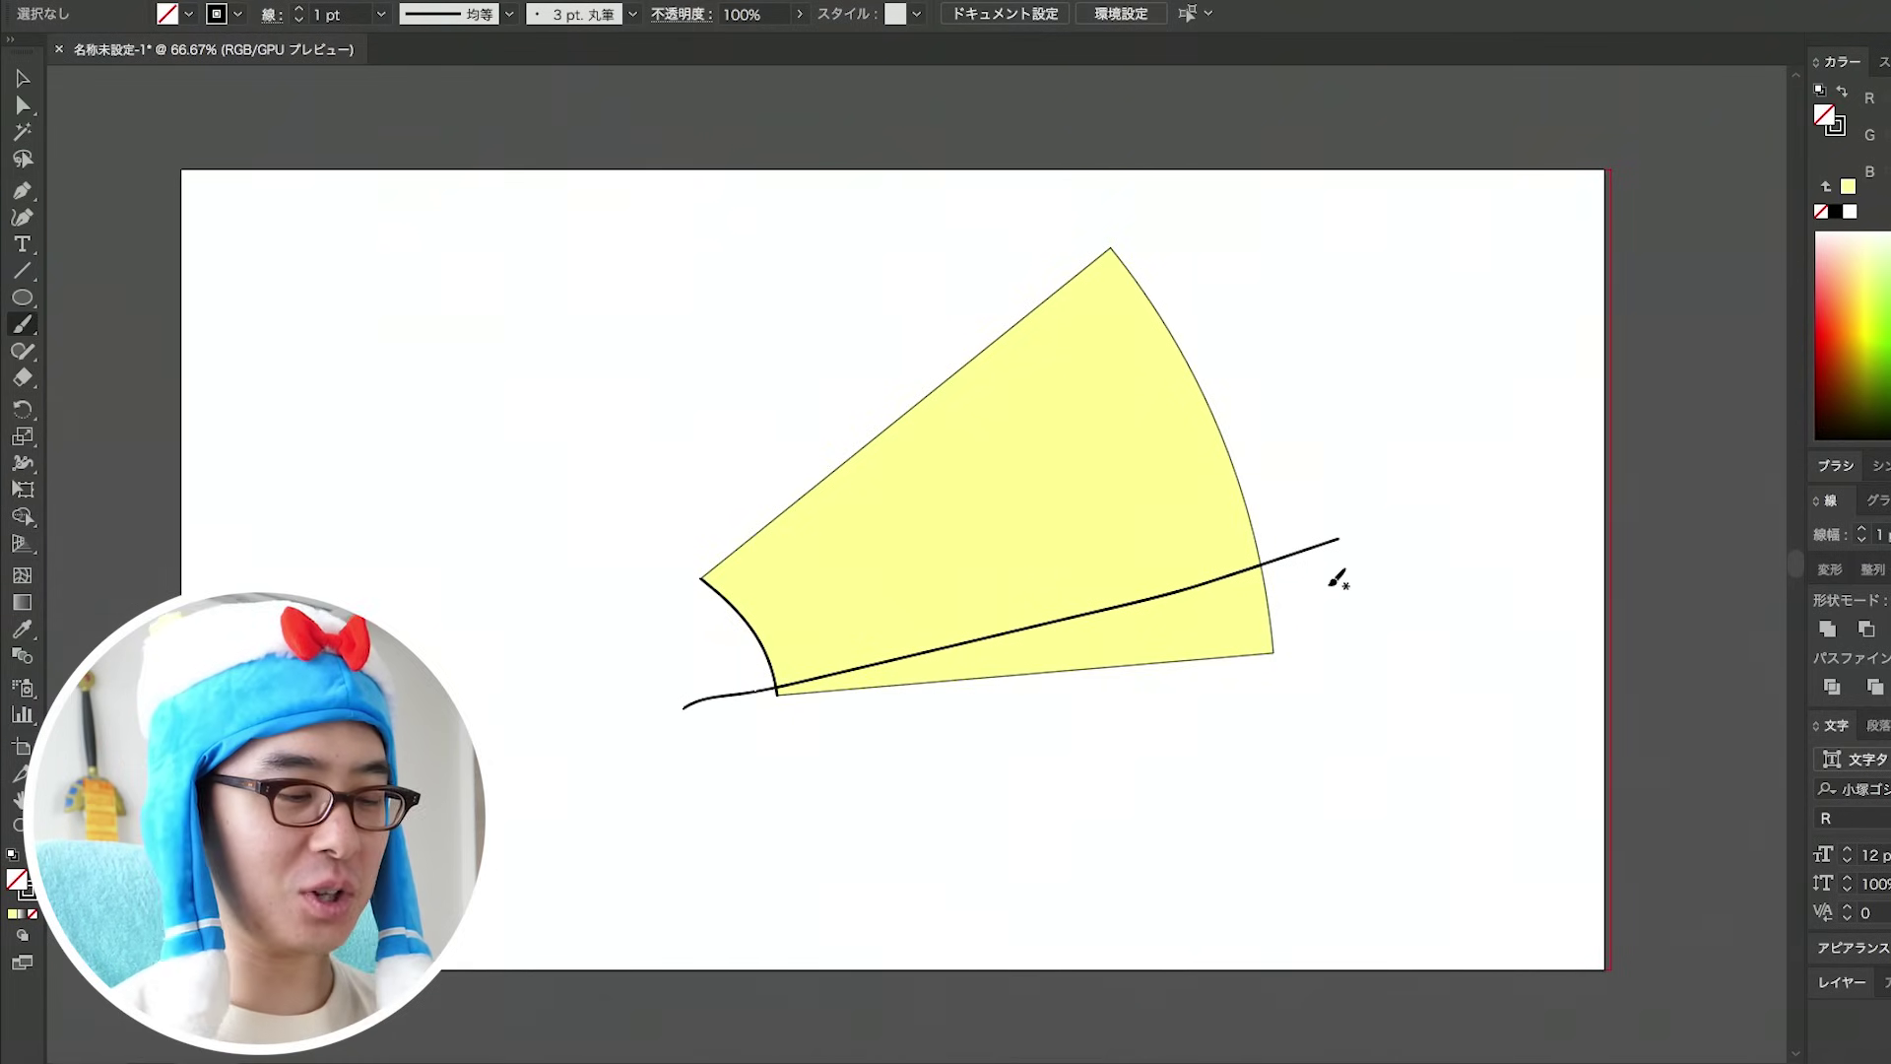
key("super+a")
key("shift+m")
mouse_move(1306, 508)
left_mouse_down()
mouse_move(747, 706)
mouse_move(719, 674)
left_mouse_up()
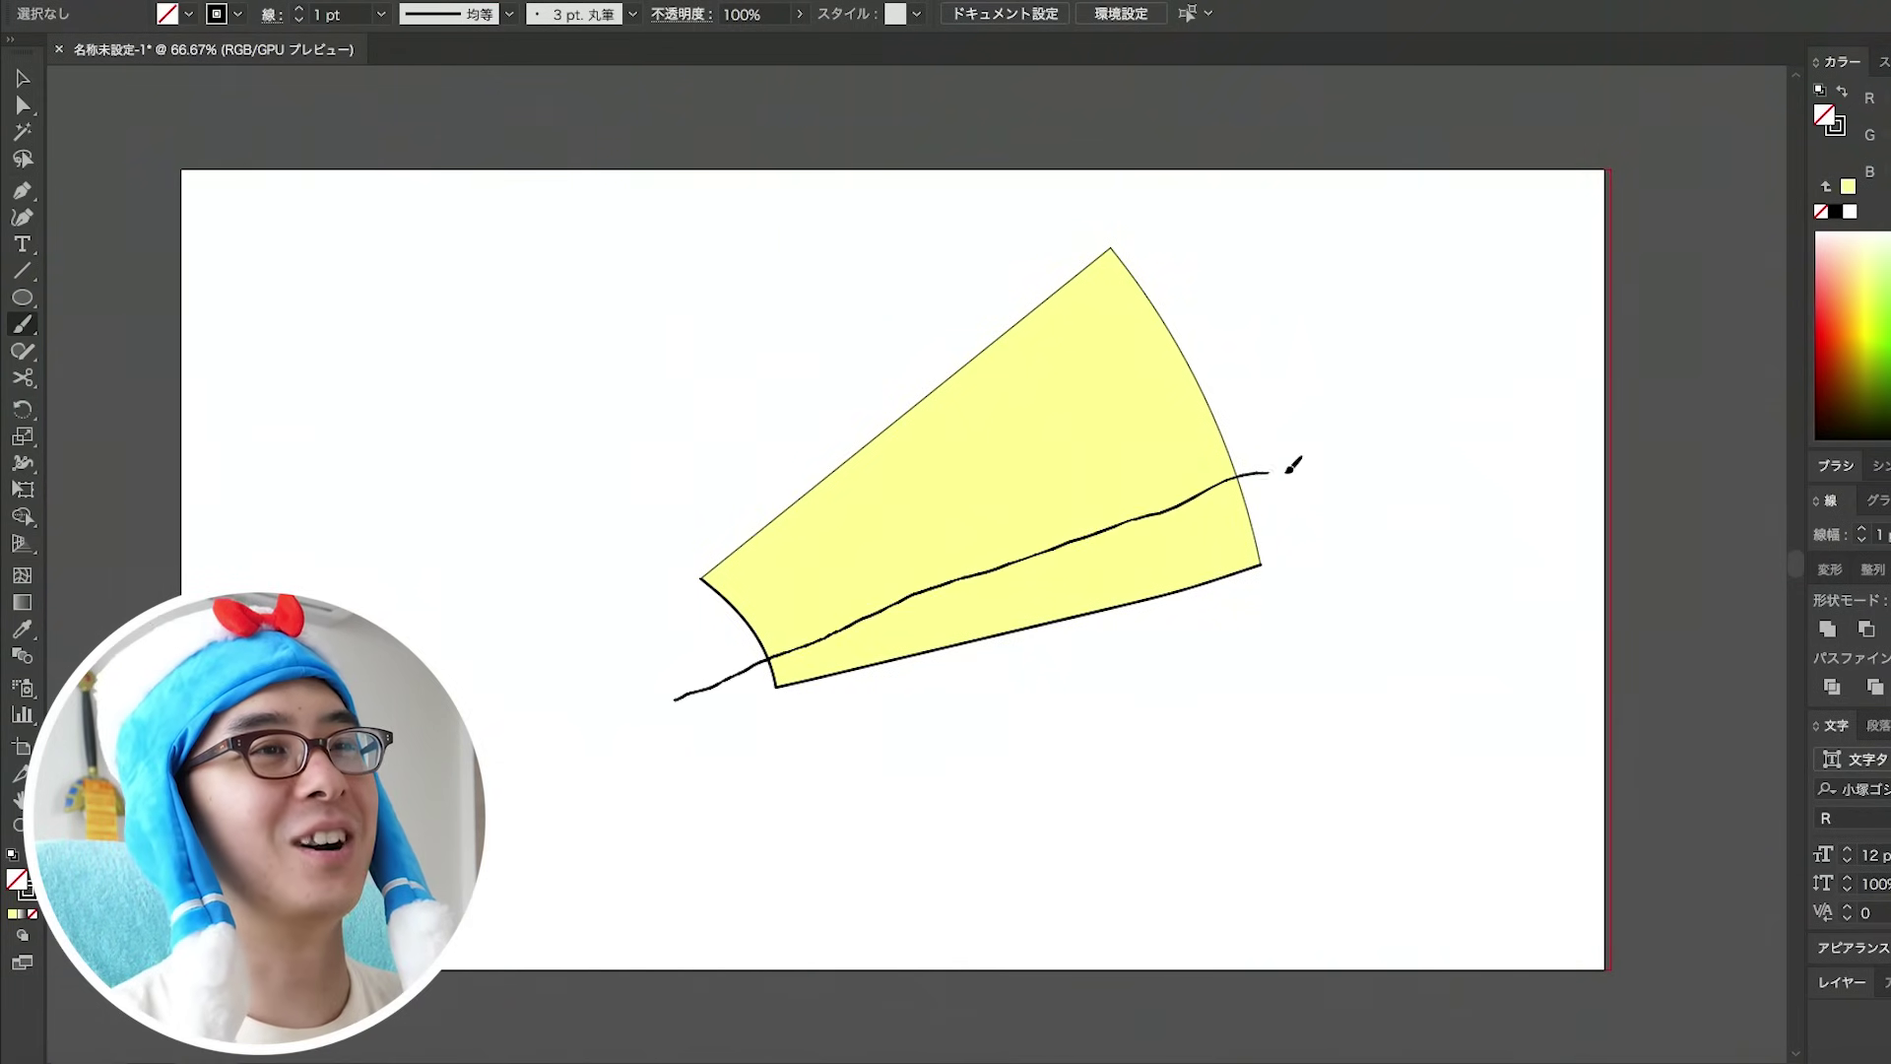
Brush cut lines along the wedge's lower side and across its narrow end, and remove both strips and leftover lines with Shape Builder.
mouse_move(1287, 471)
left_mouse_down()
mouse_move(1058, 595)
mouse_move(1210, 531)
mouse_move(1276, 451)
left_mouse_up()
key("ctrl+a")
key("shift+m")
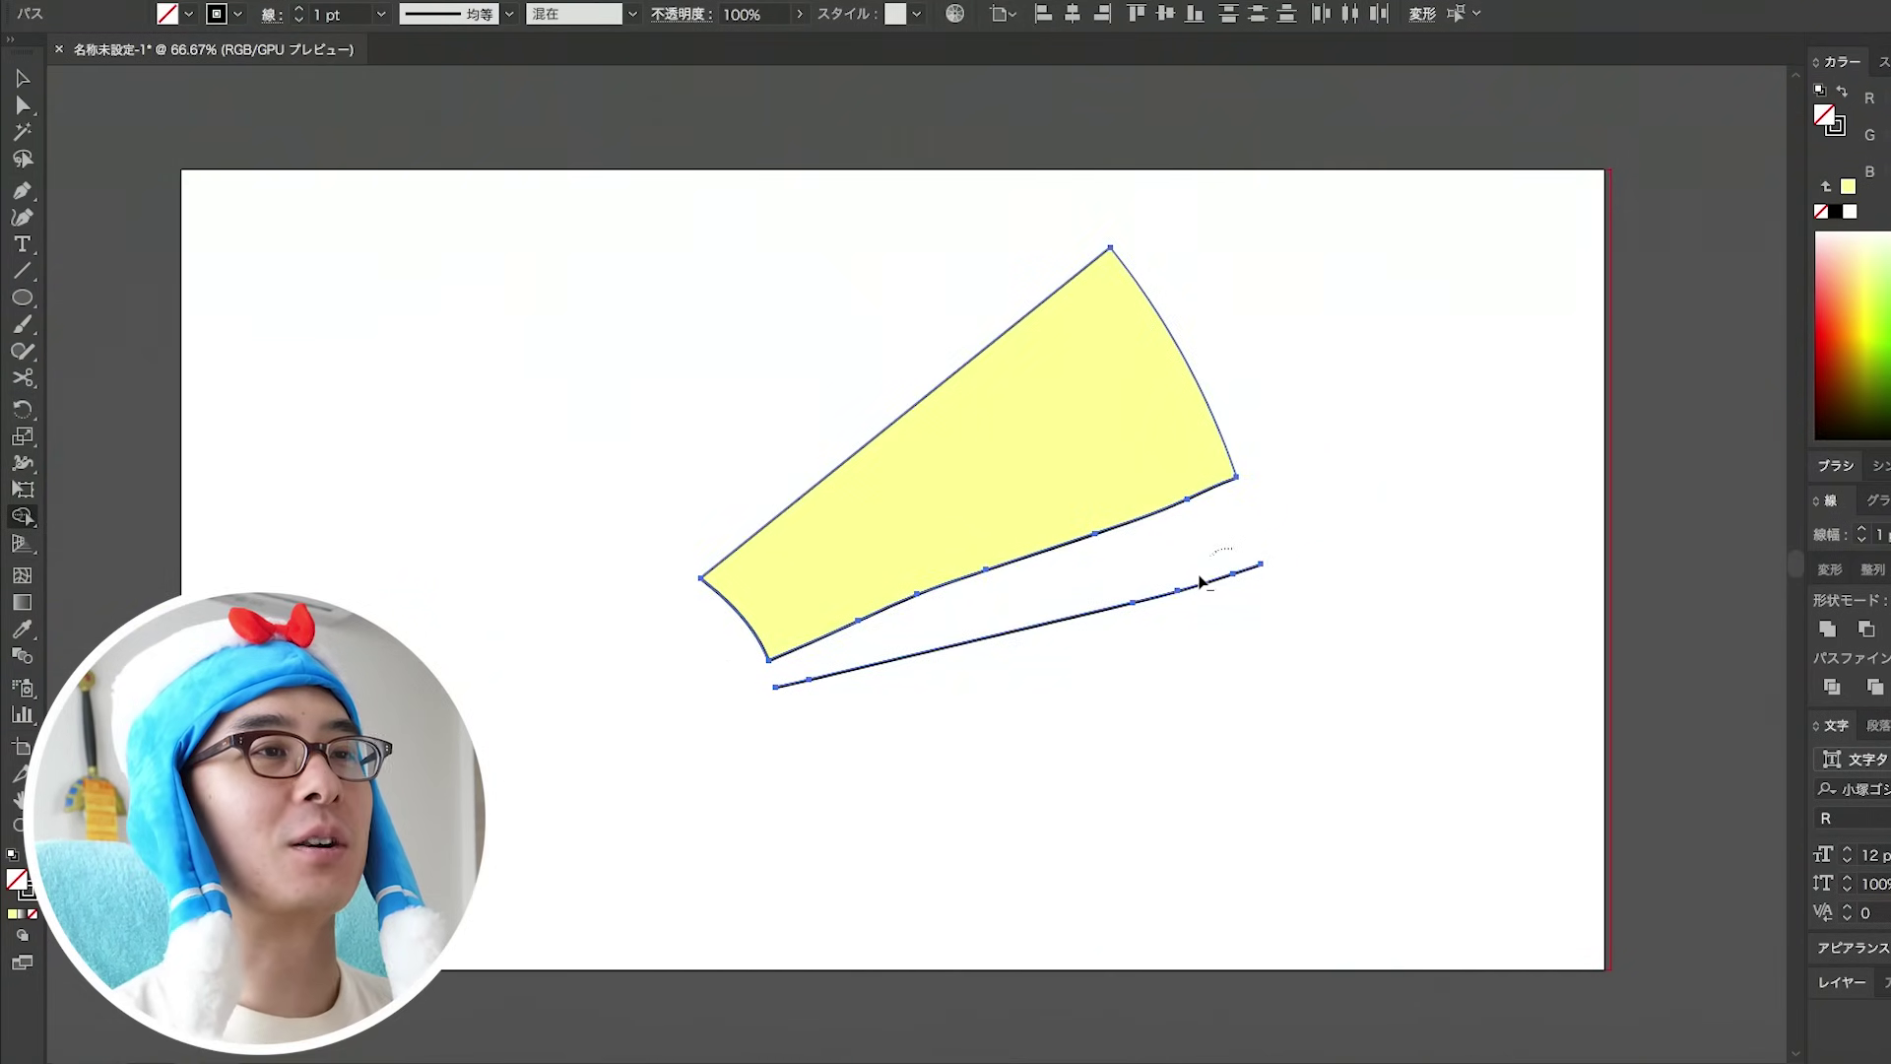
left_click(1200, 581, "alt")
key("v")
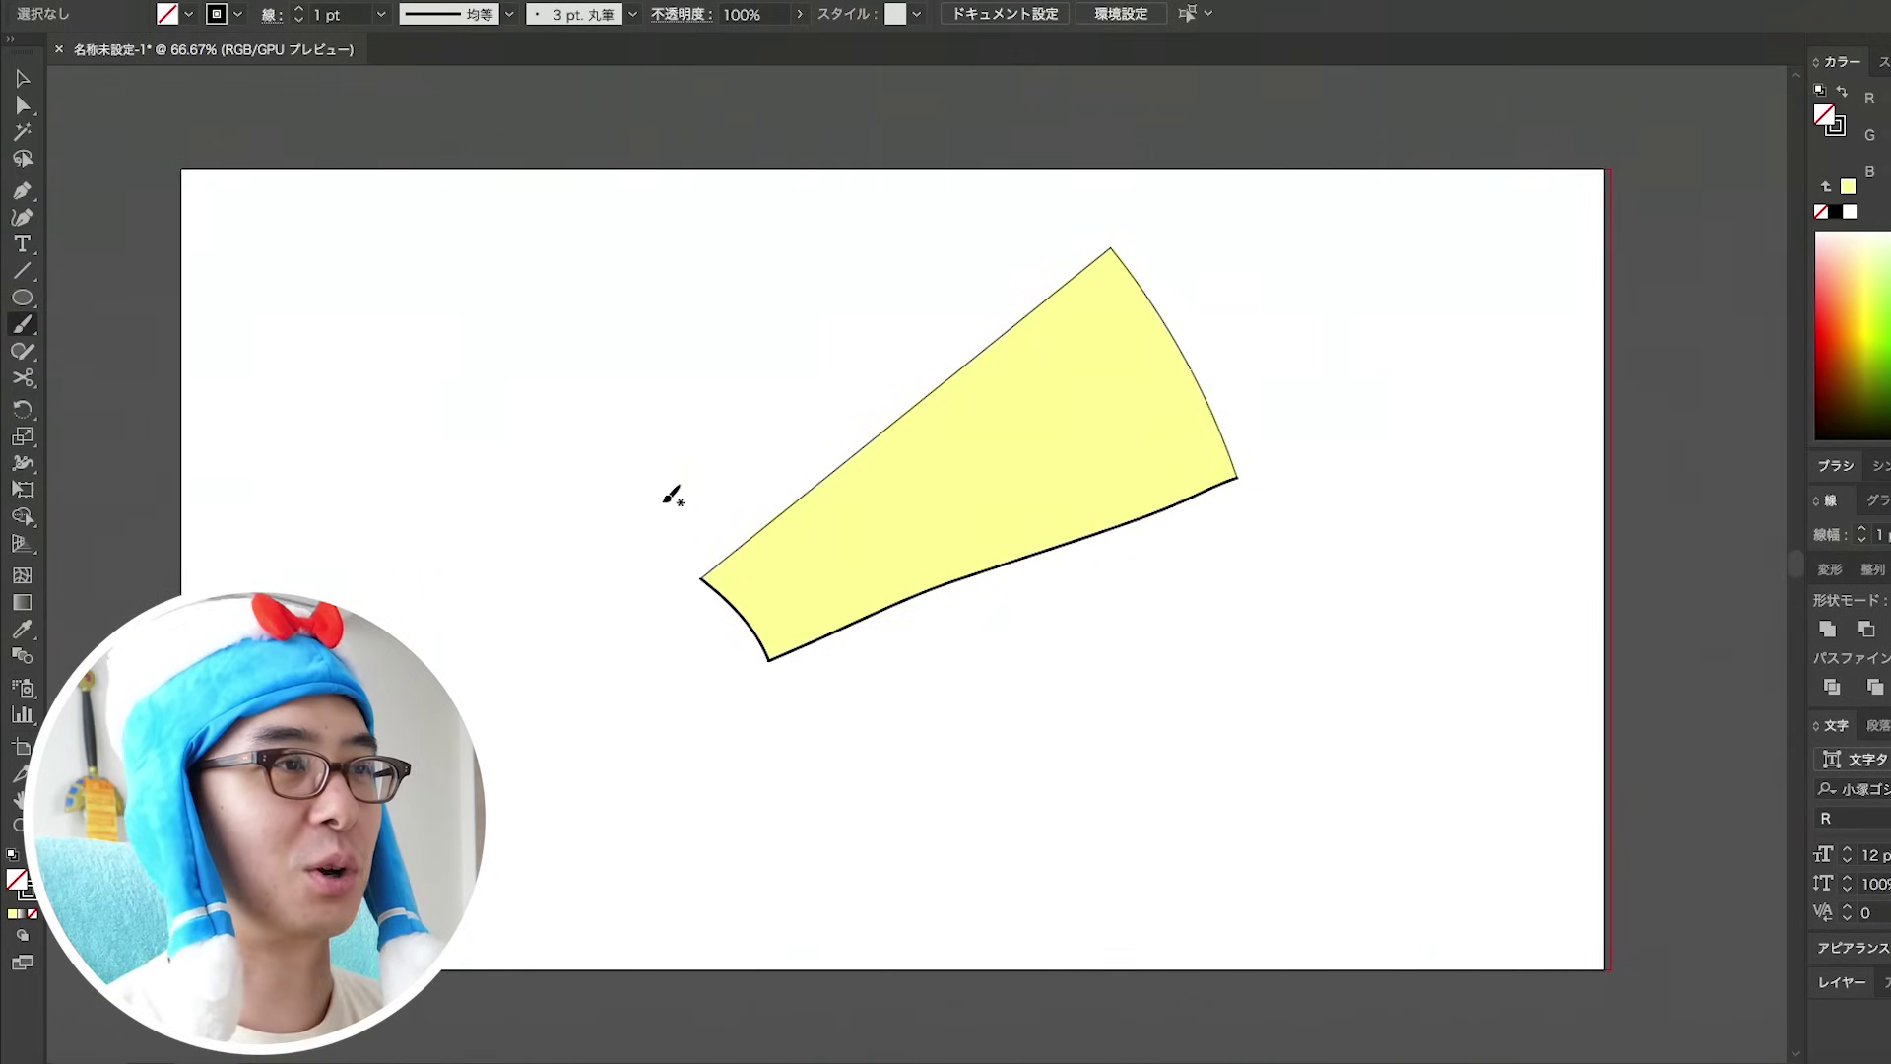
mouse_move(664, 501)
left_mouse_down()
mouse_move(822, 634)
mouse_move(864, 745)
left_mouse_up()
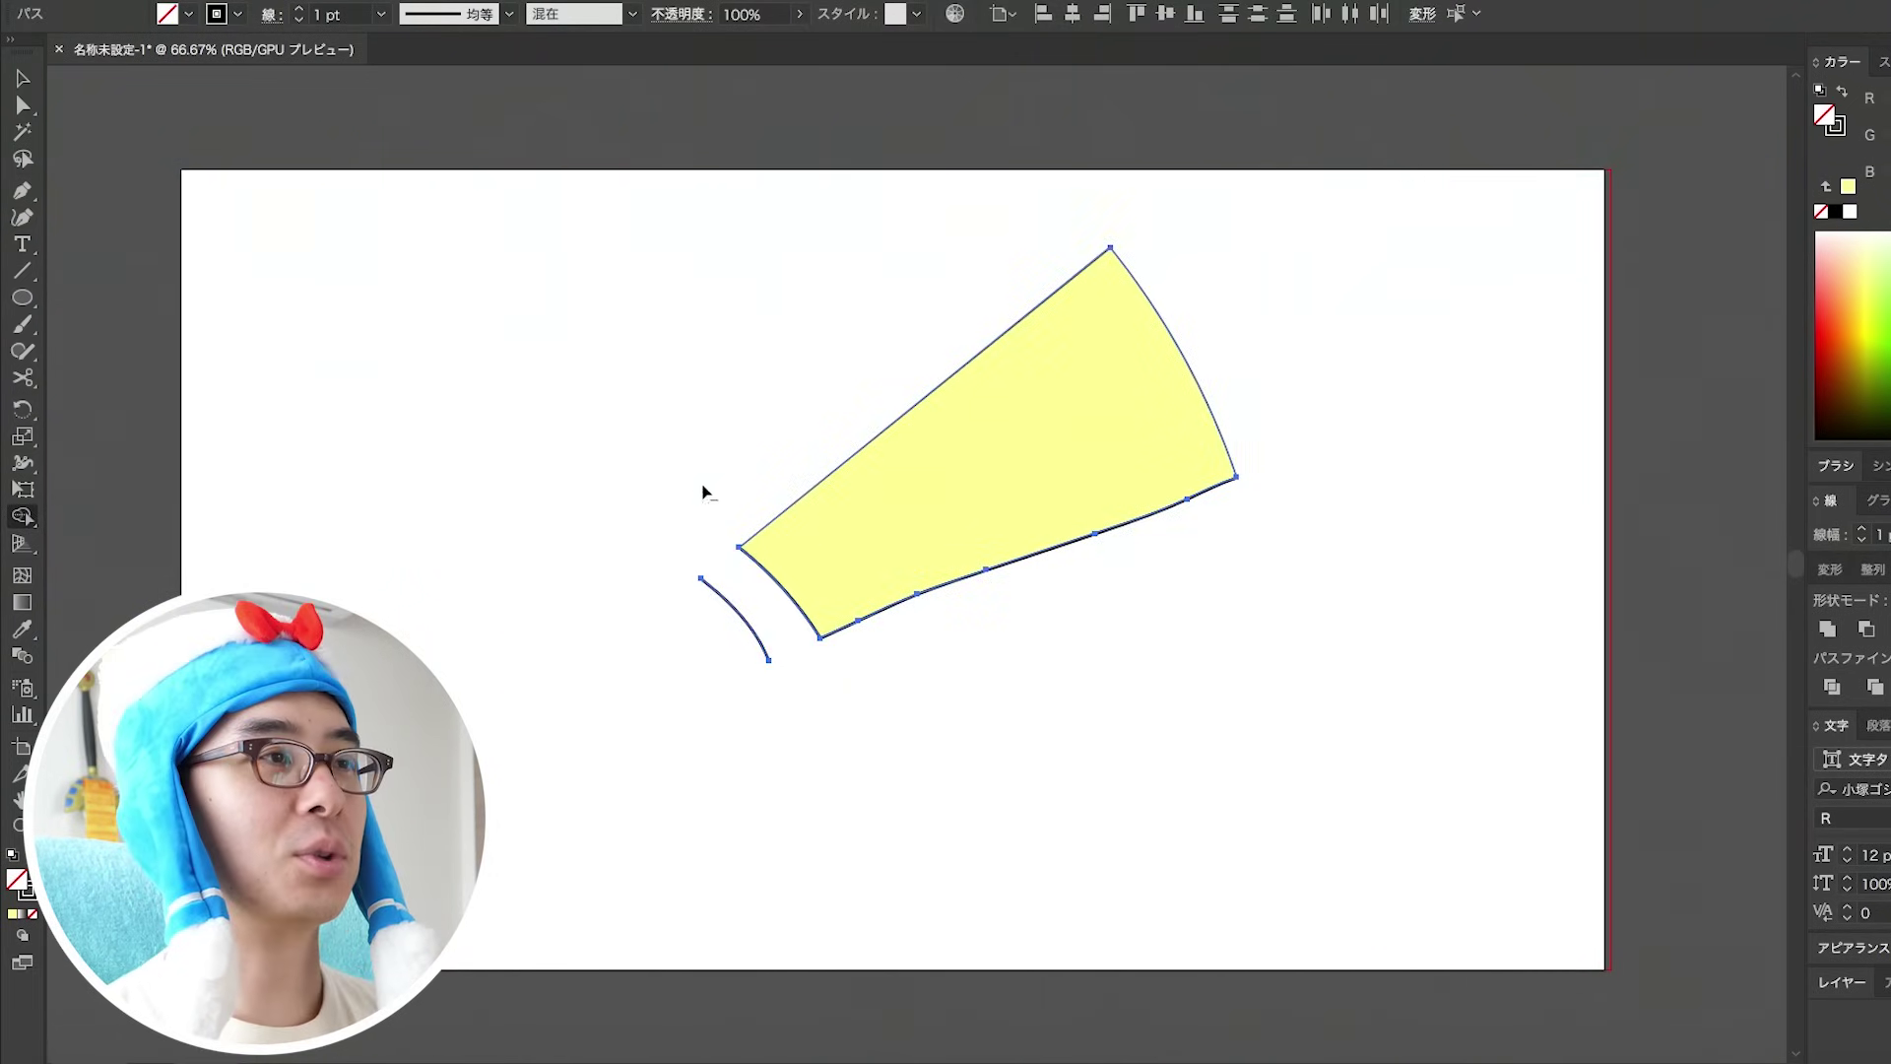
left_click(767, 657, "alt")
Brush a wavy line along the slice's lower side and trim off the strip beneath it and the loose stroke ends with Shape Builder.
key("b")
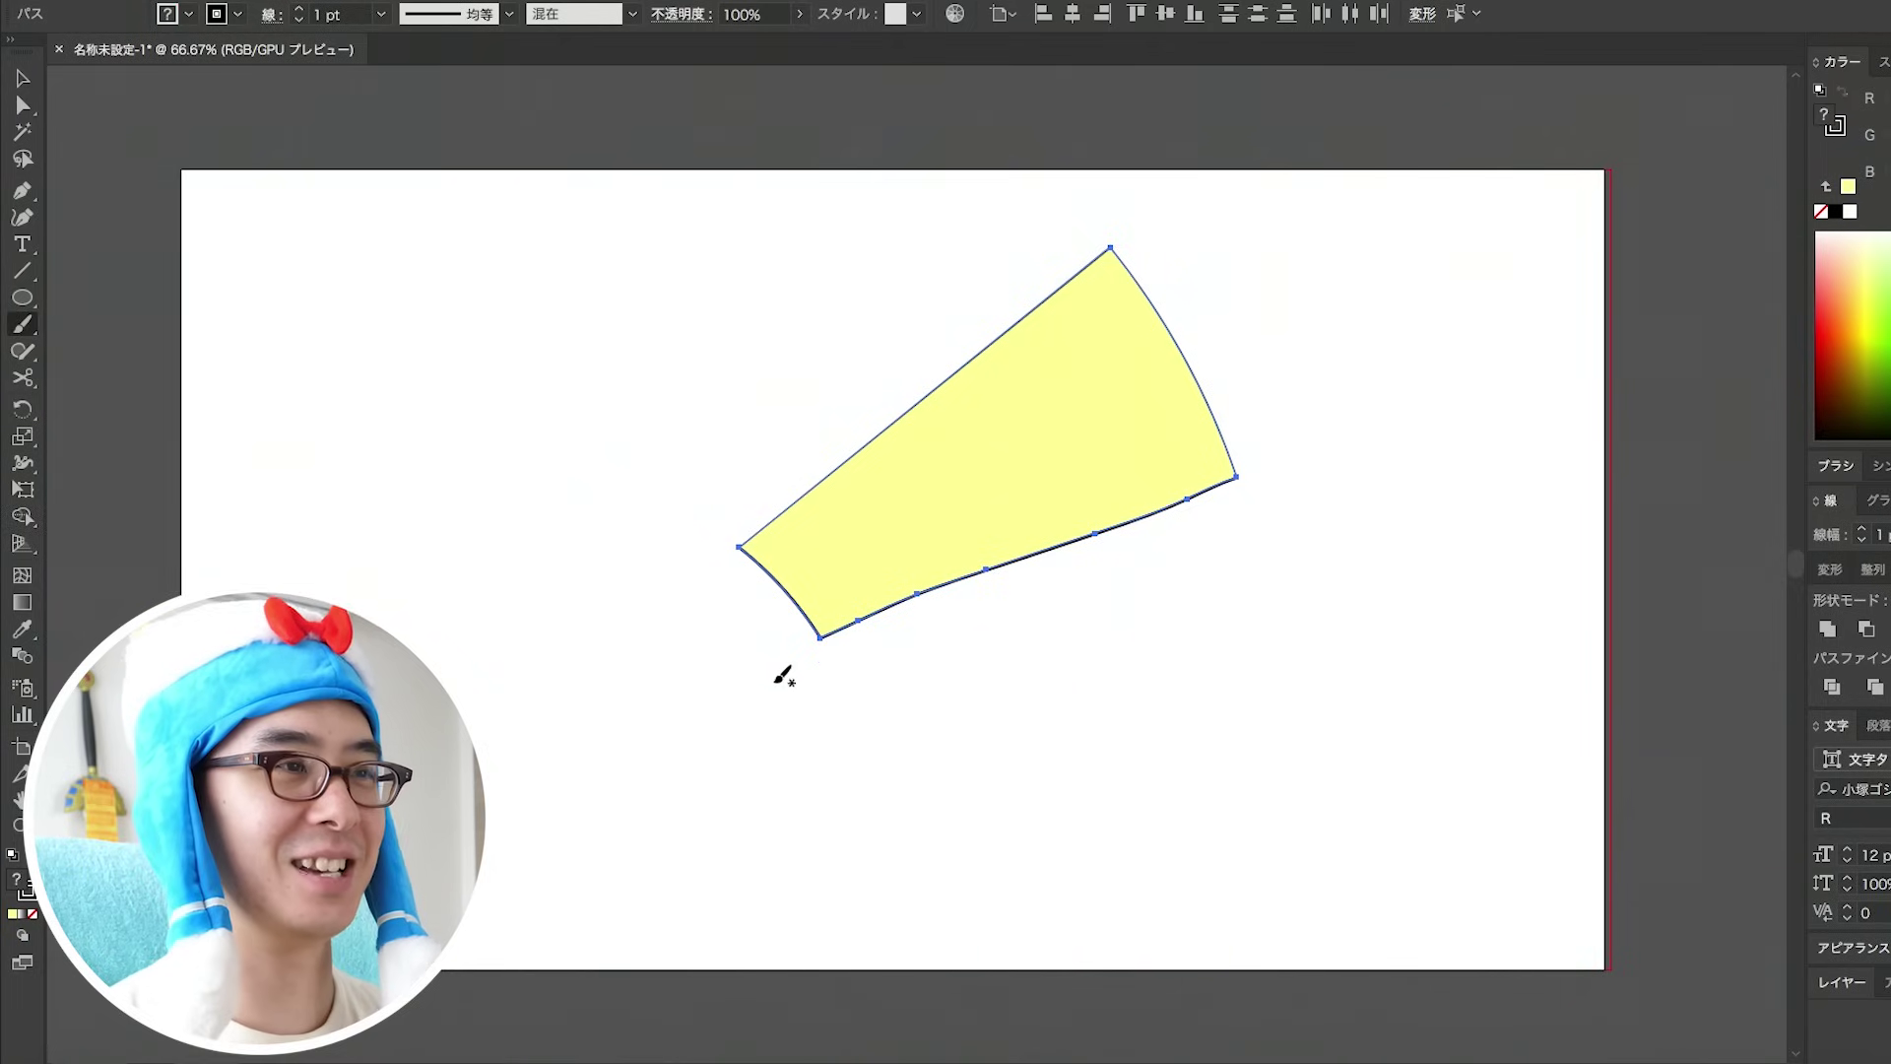
left_click_drag(940, 533, 1045, 473)
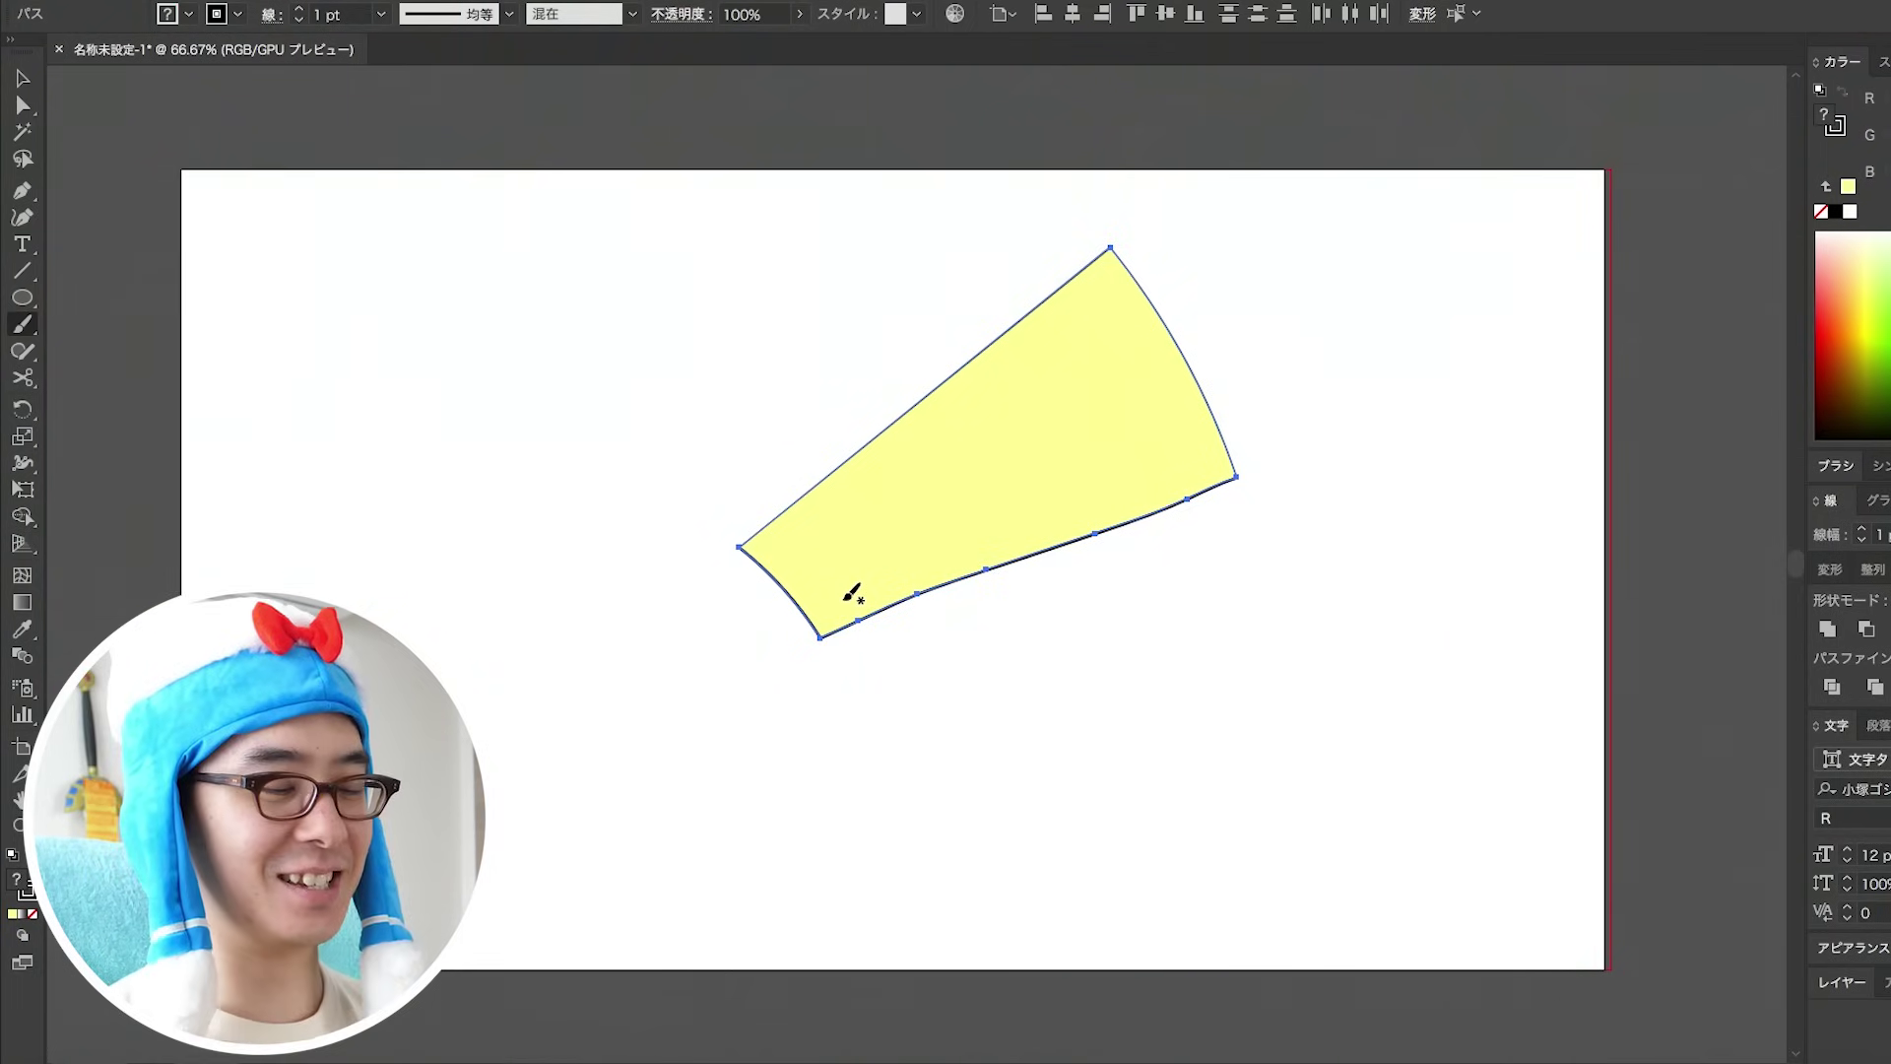
mouse_move(746, 661)
left_mouse_down()
mouse_move(1113, 428)
mouse_move(1300, 347)
mouse_move(1079, 546)
left_mouse_up()
key("super+a")
key("shift+m")
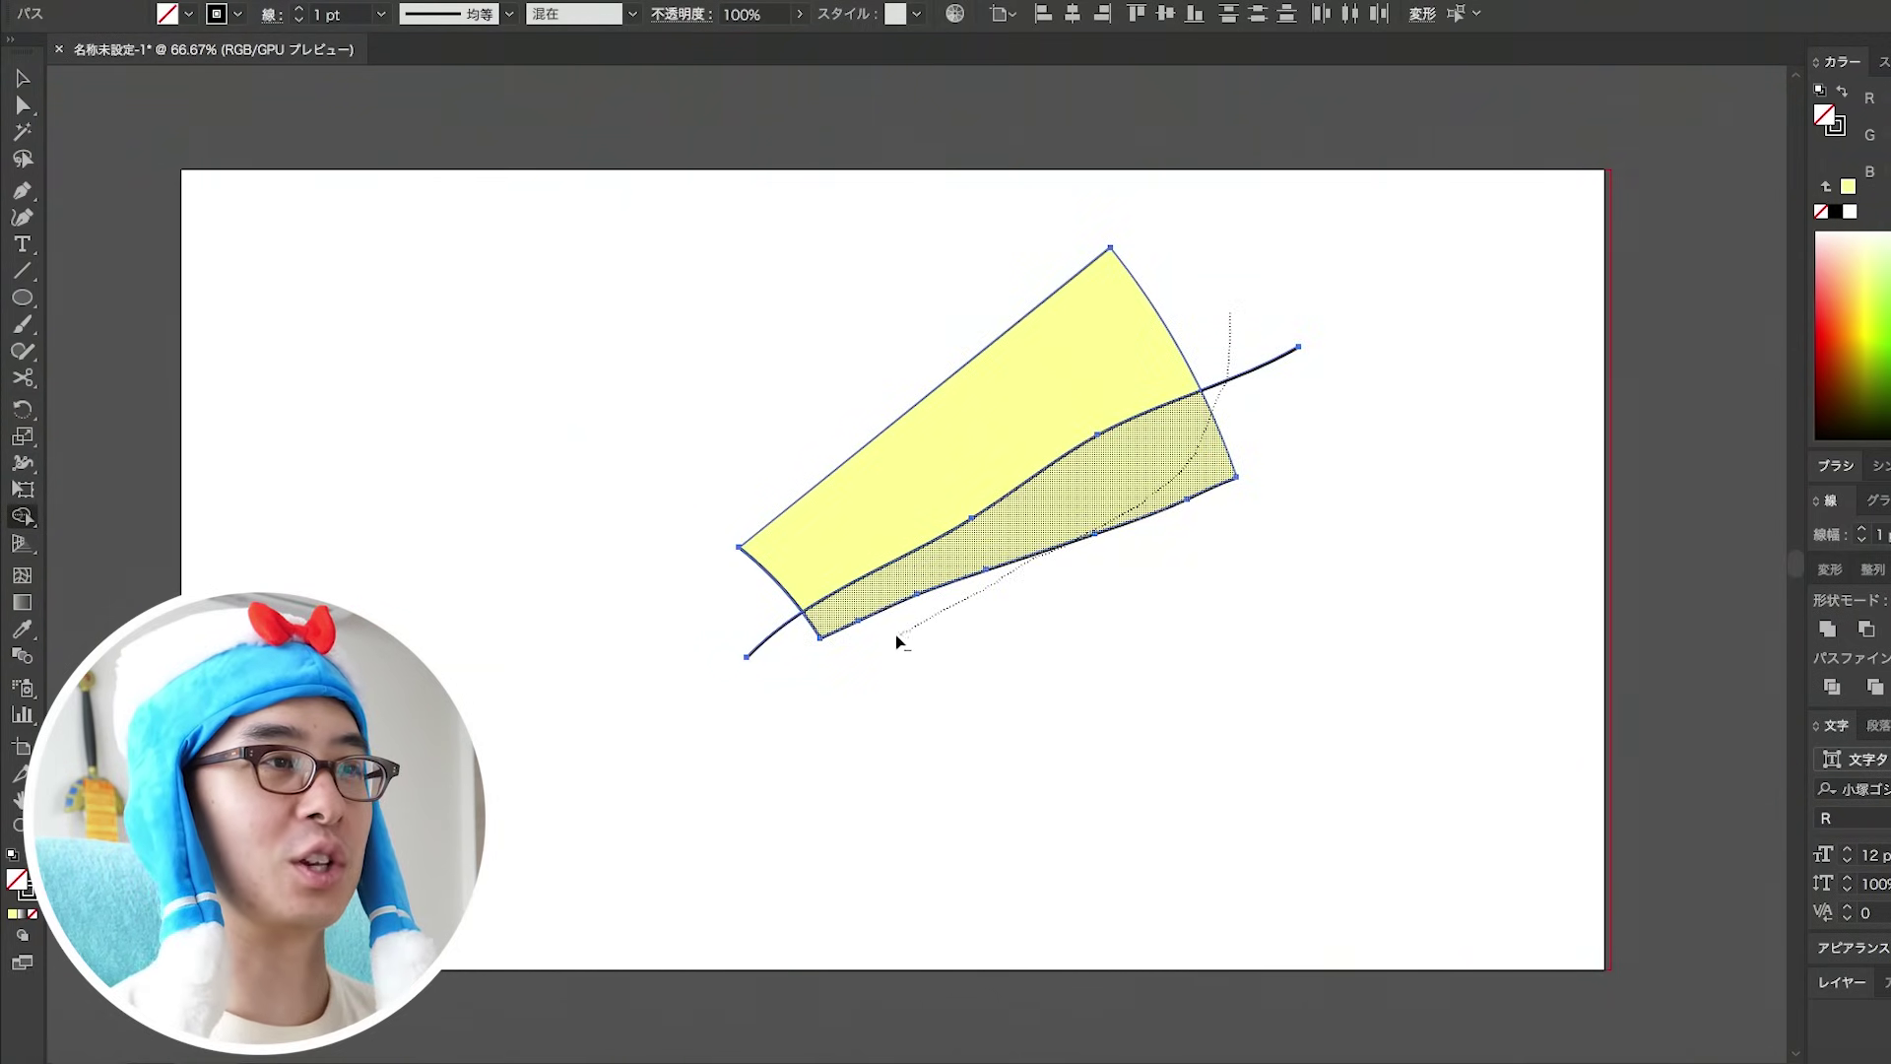
mouse_move(781, 648)
left_mouse_down()
mouse_move(738, 611)
mouse_move(744, 682)
left_mouse_up()
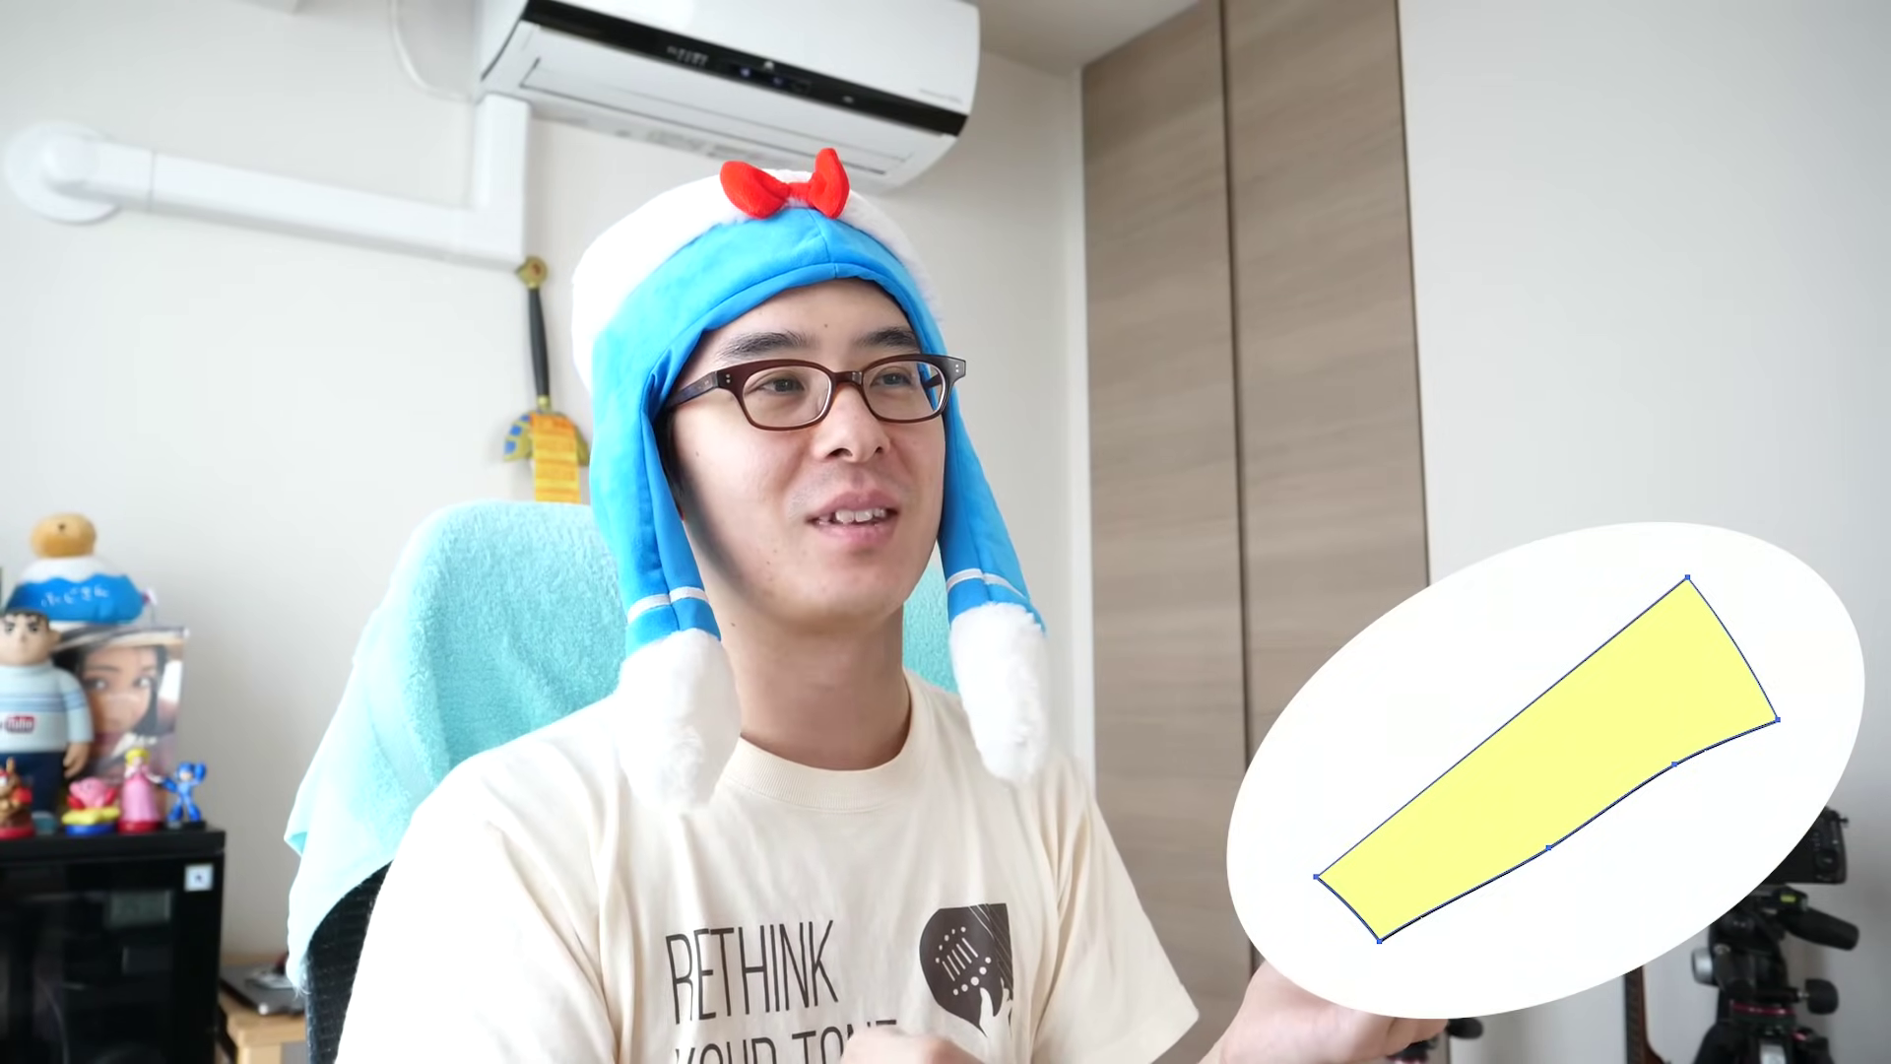
Brush an arrow pointing up at the slice and a small rounded outline below it, and undo both.
mouse_move(1078, 832)
left_mouse_down()
mouse_move(1015, 631)
mouse_move(1050, 630)
left_mouse_up()
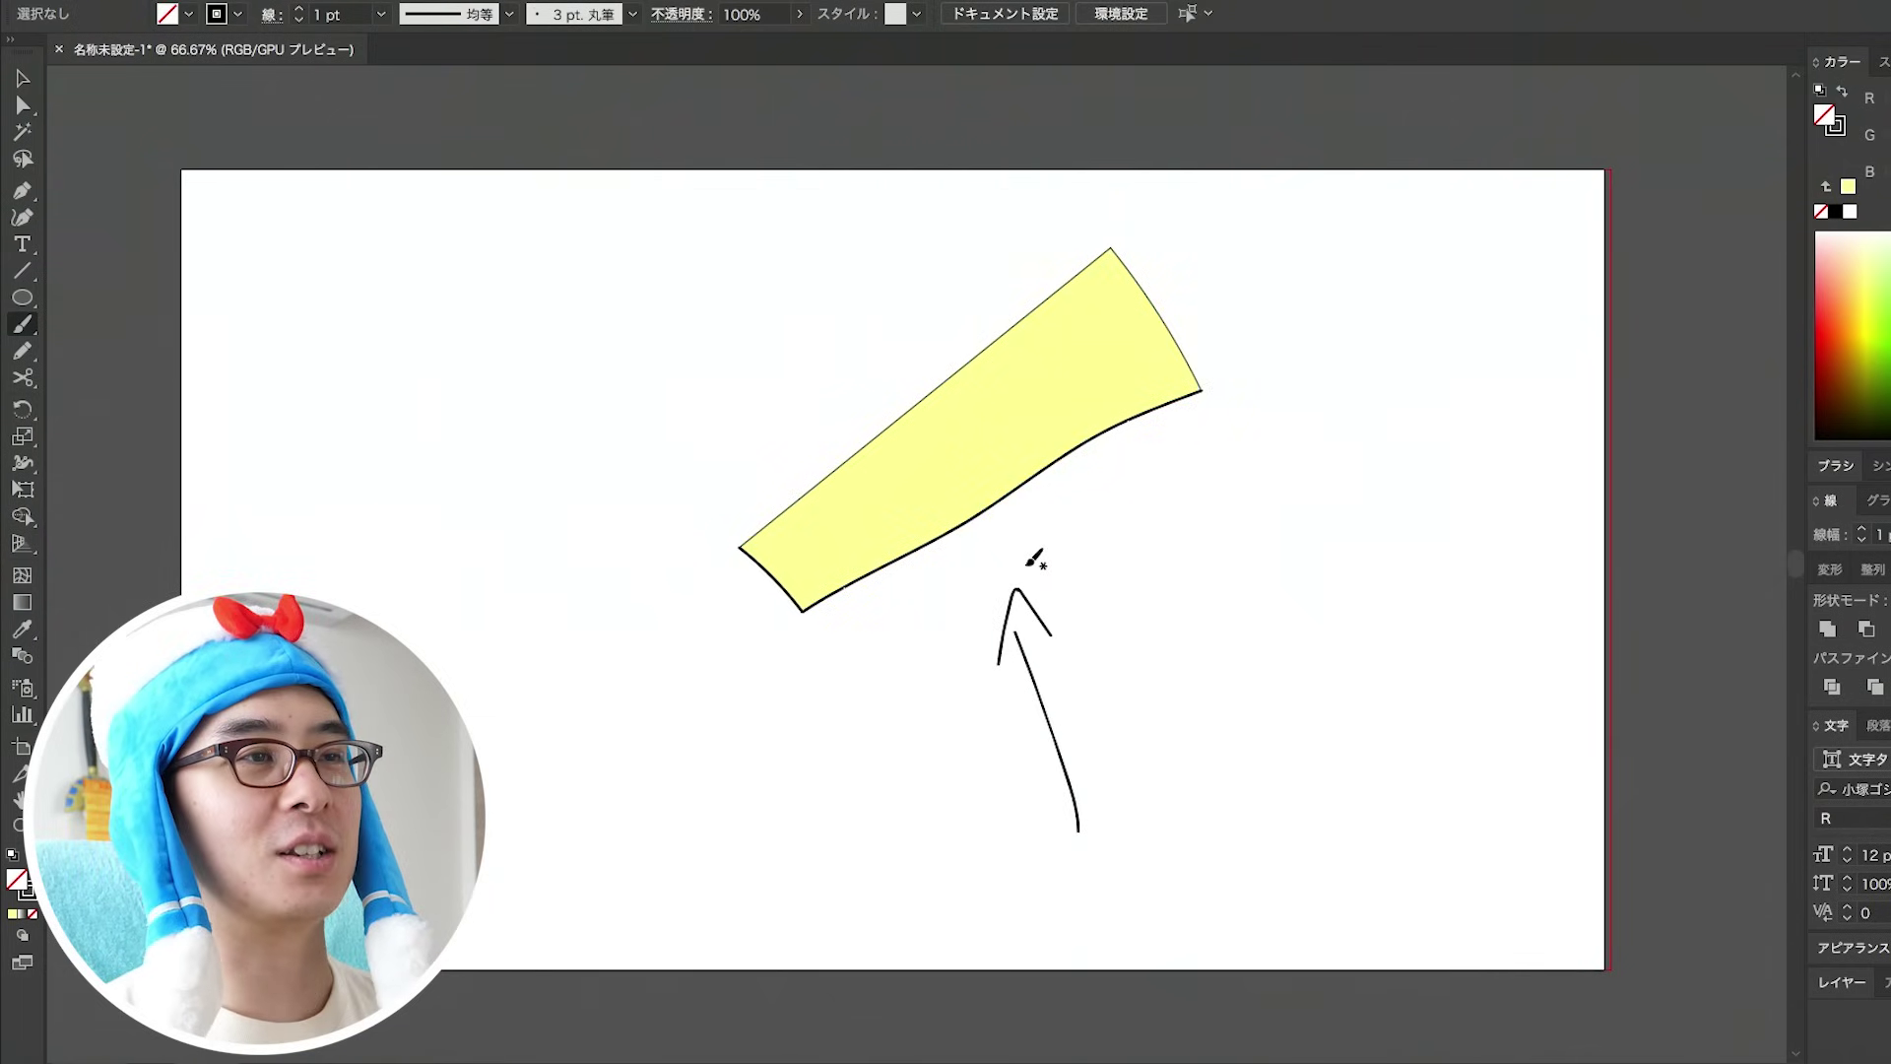
key("ctrl+z")
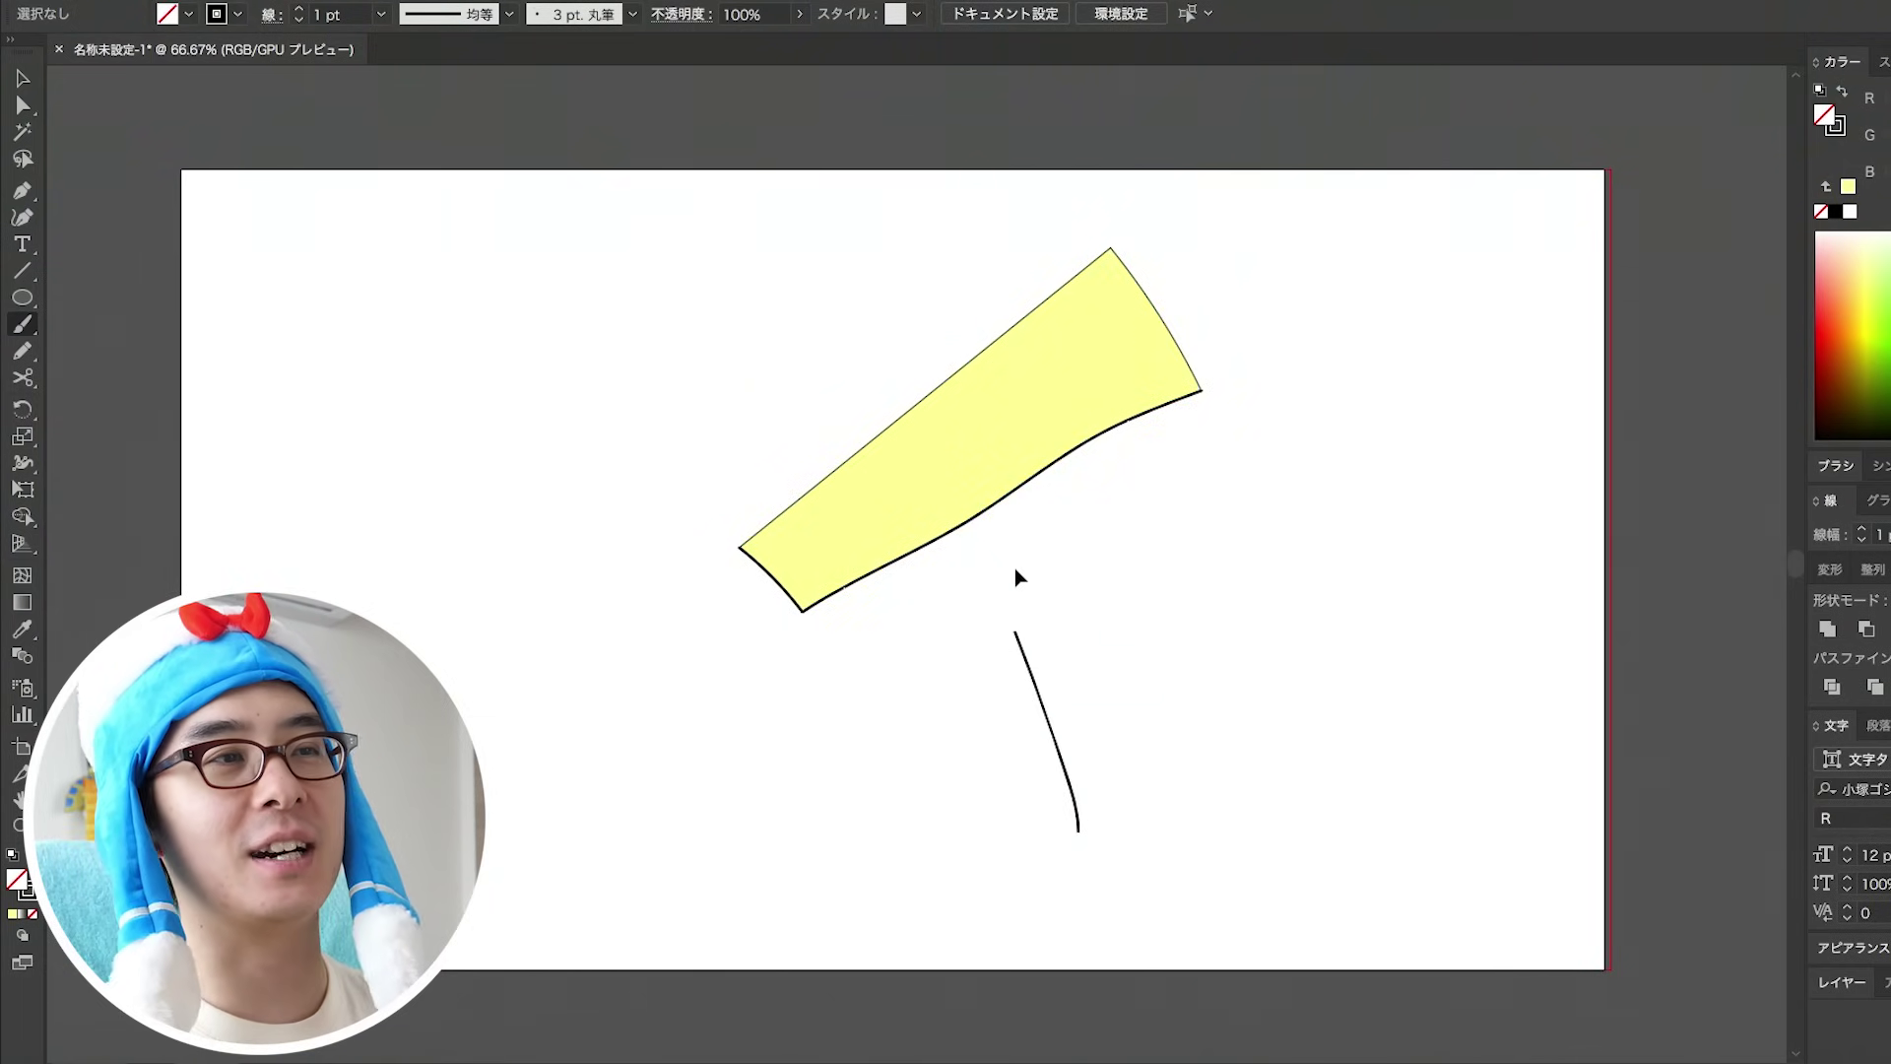
key("ctrl+z")
mouse_move(1103, 910)
left_mouse_down()
mouse_move(1035, 850)
mouse_move(1102, 873)
mouse_move(1075, 901)
left_mouse_up()
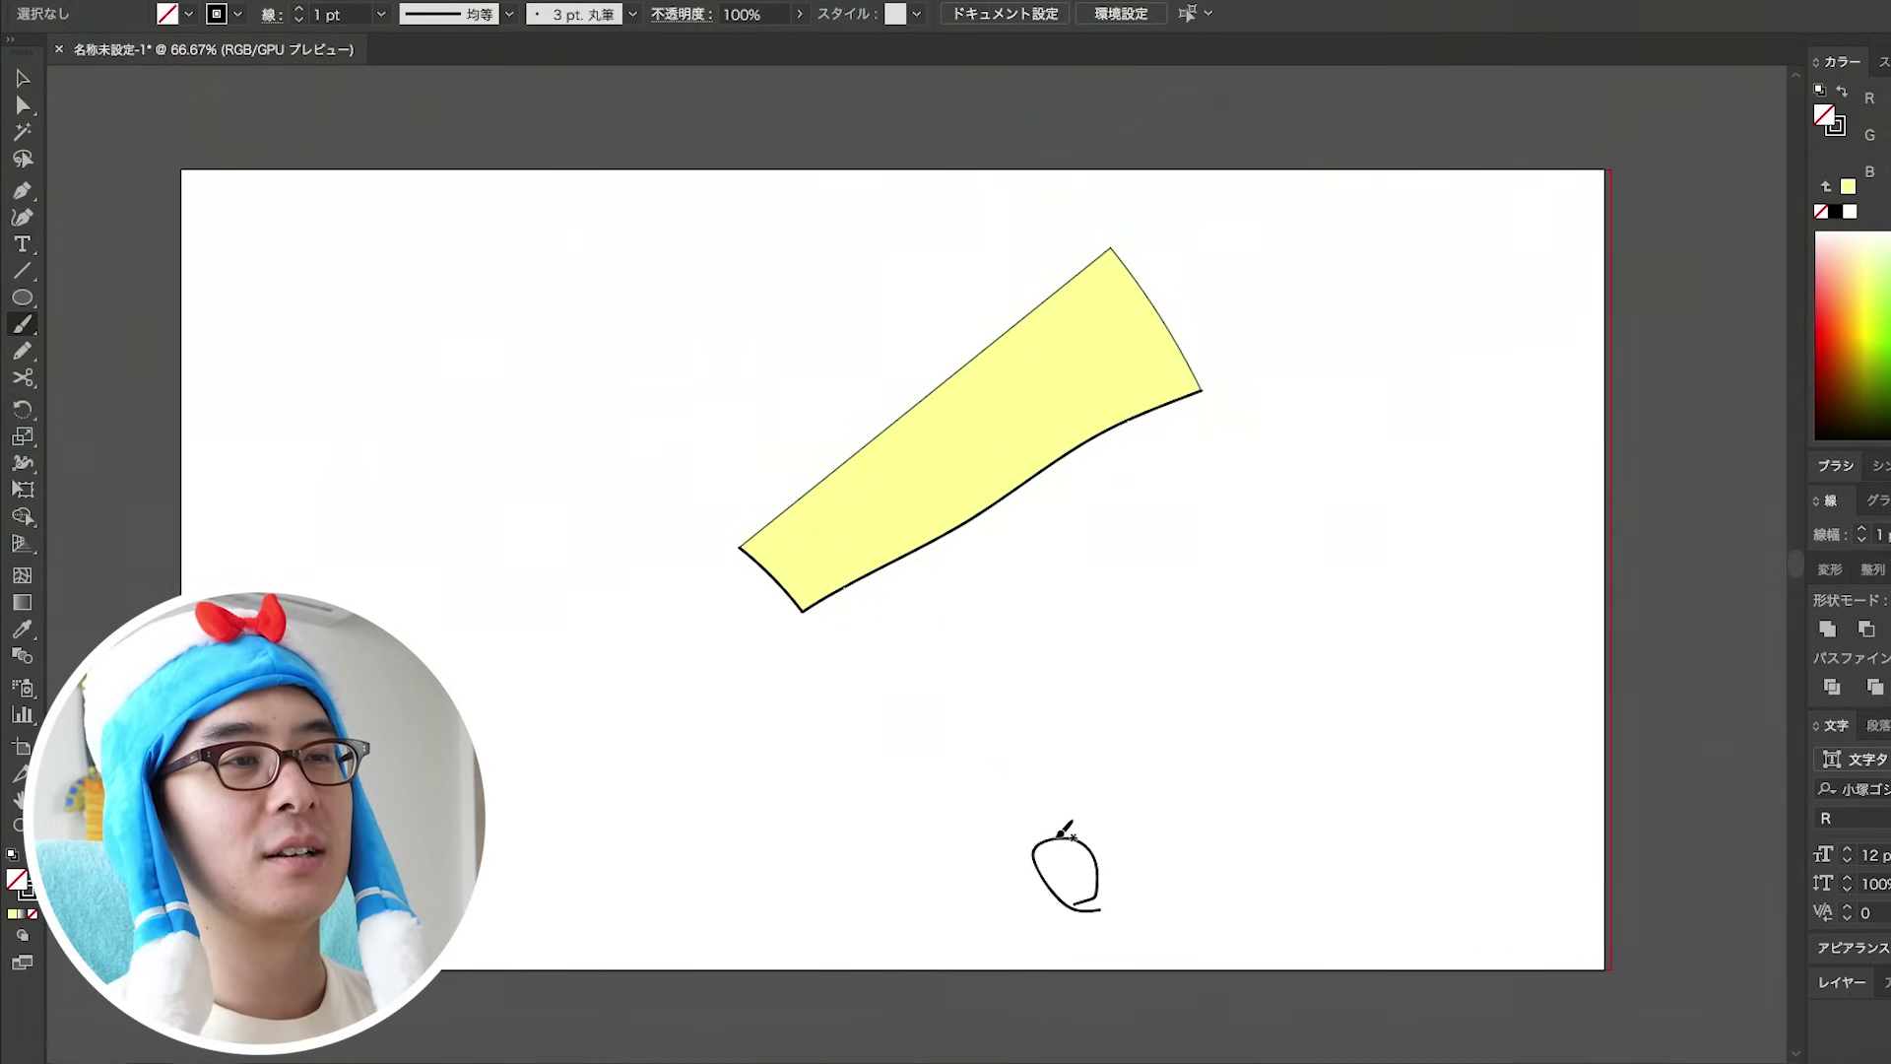
key("ctrl+z")
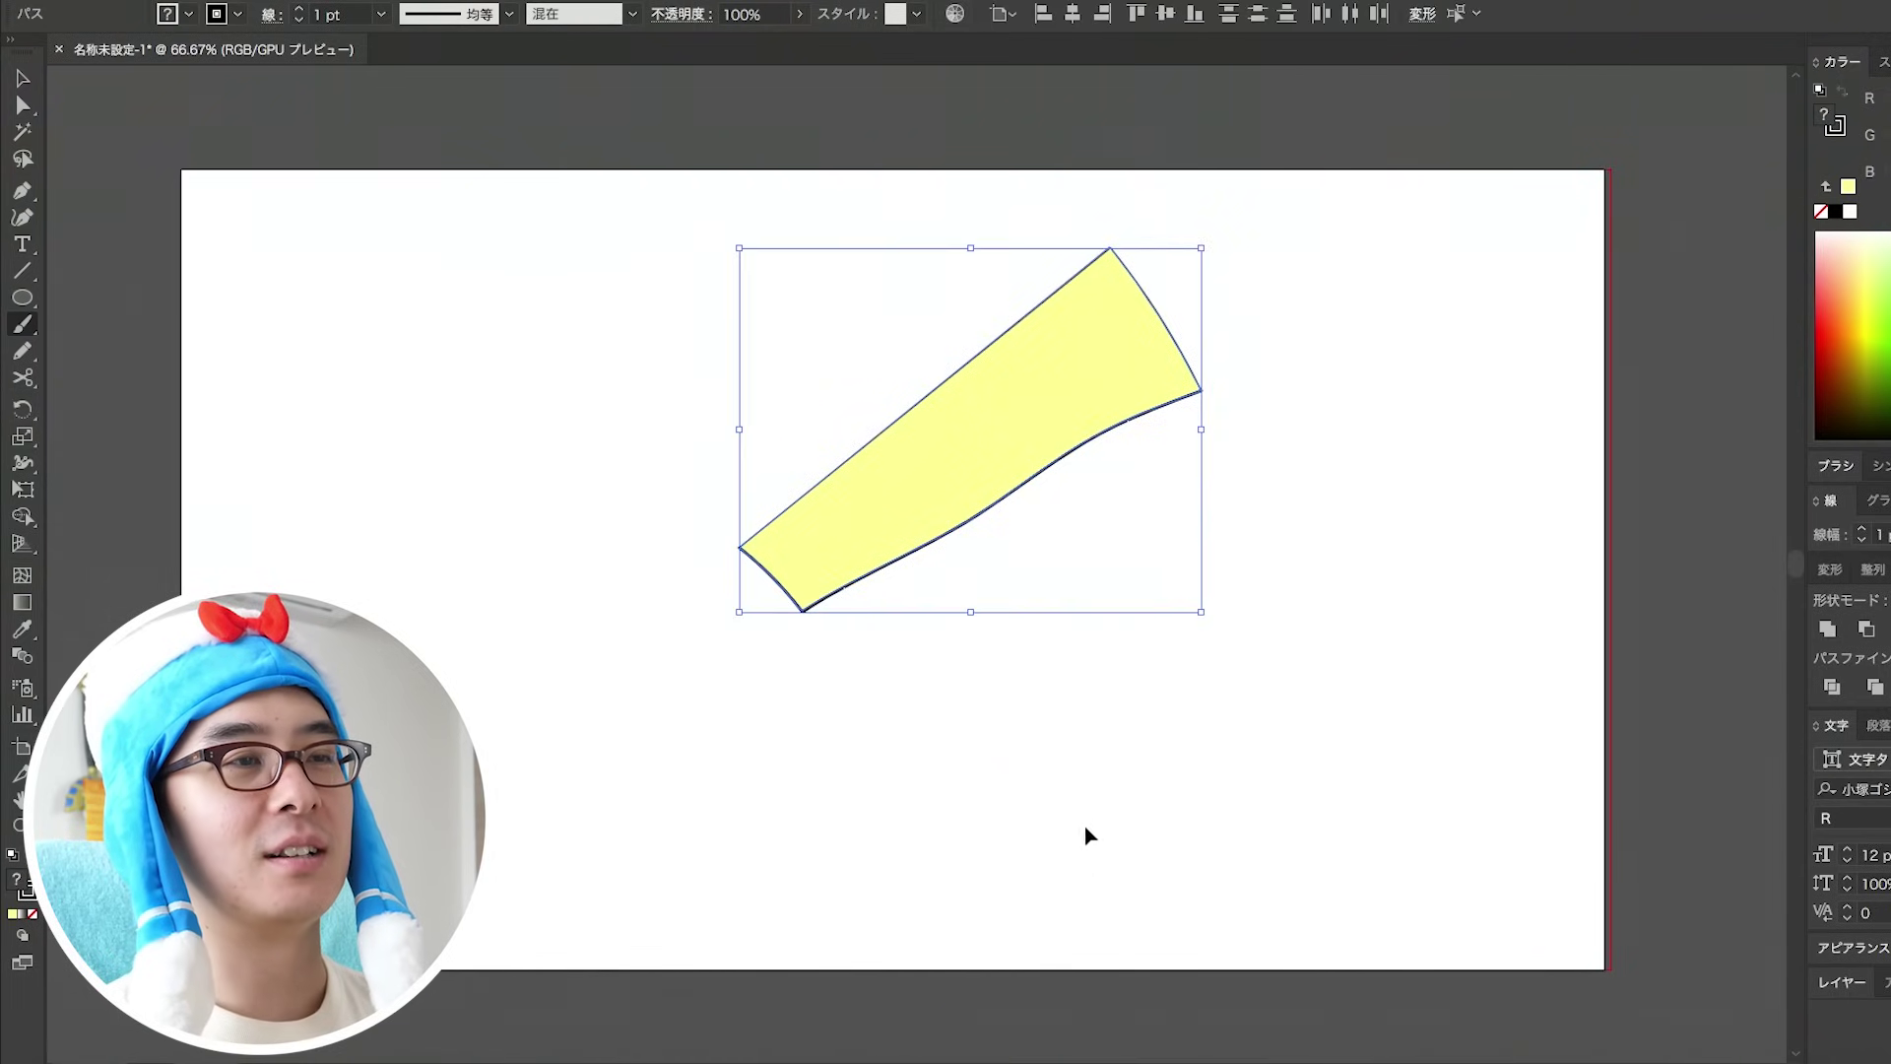
Brush a large circle with a pointed nose below the slice and a smaller one above and to the left of it.
mouse_move(1079, 771)
left_mouse_down()
mouse_move(933, 890)
mouse_move(1104, 978)
mouse_move(1137, 847)
mouse_move(1012, 728)
left_mouse_up()
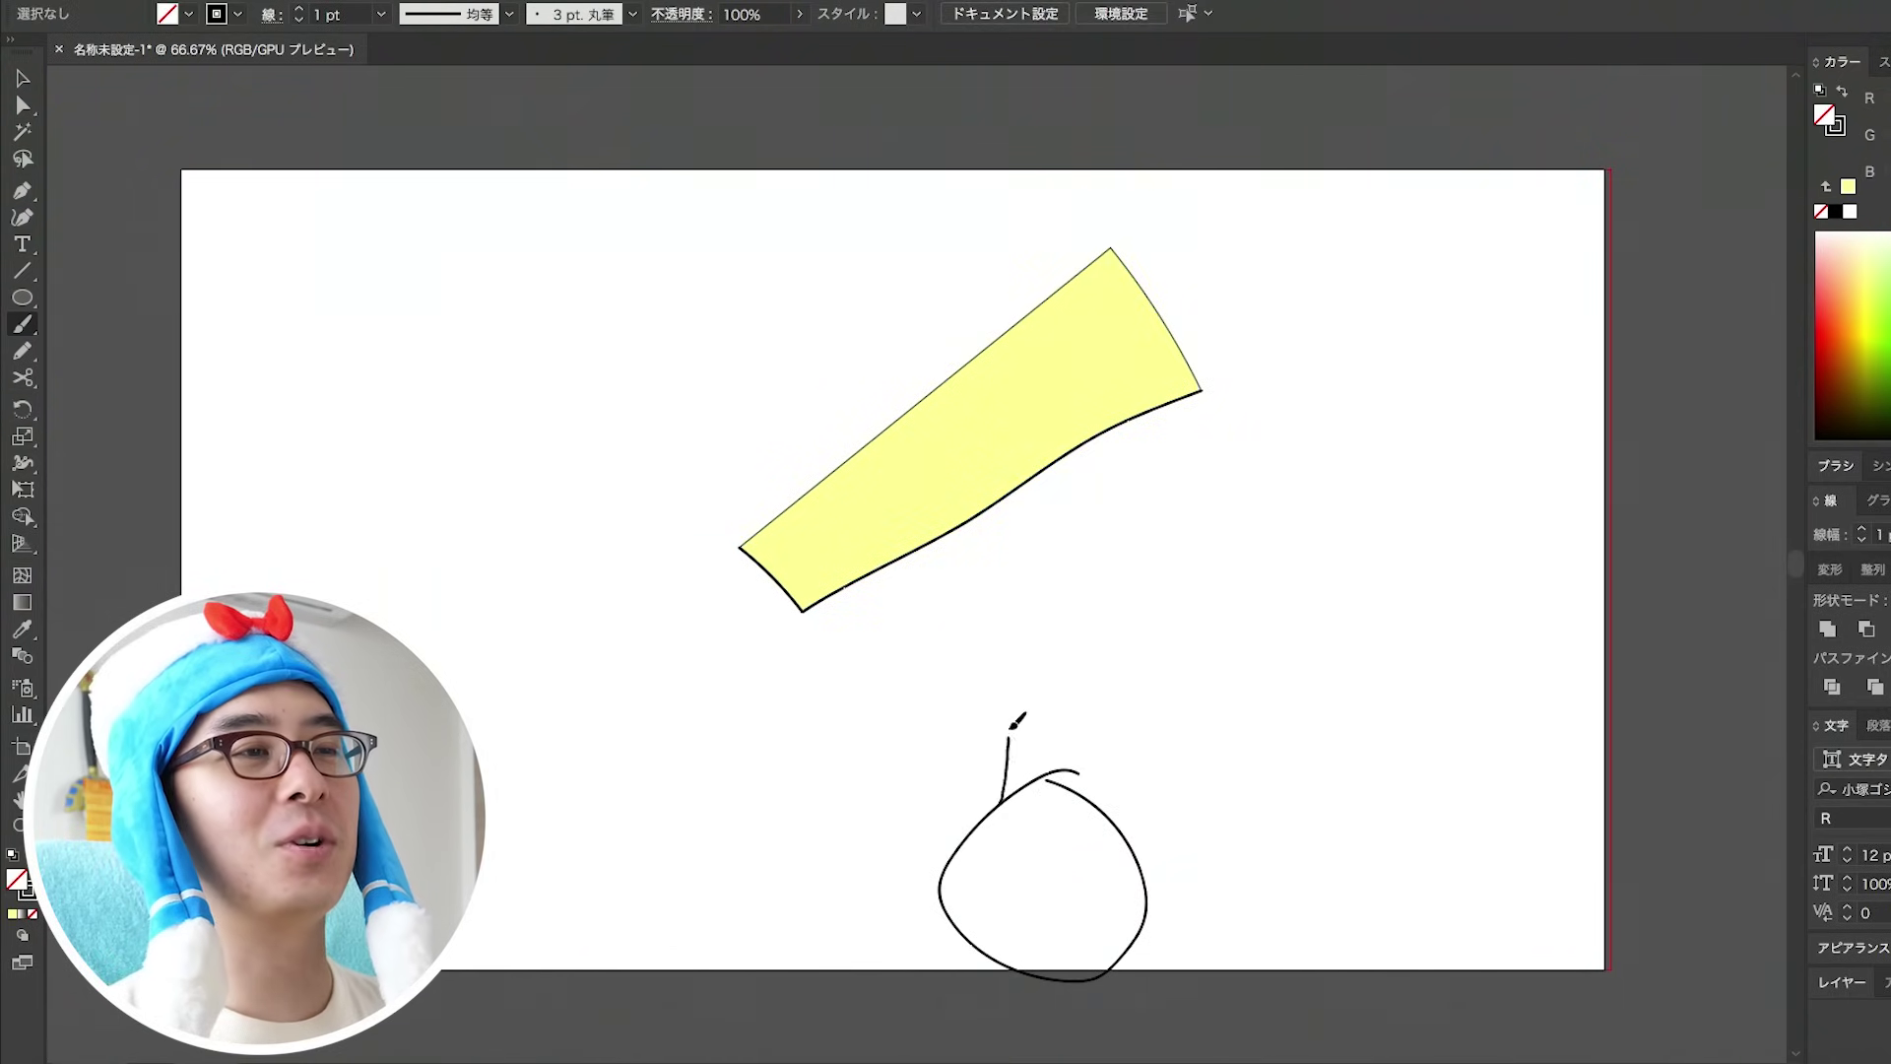
mouse_move(714, 256)
left_mouse_down()
mouse_move(631, 185)
mouse_move(705, 260)
left_mouse_up()
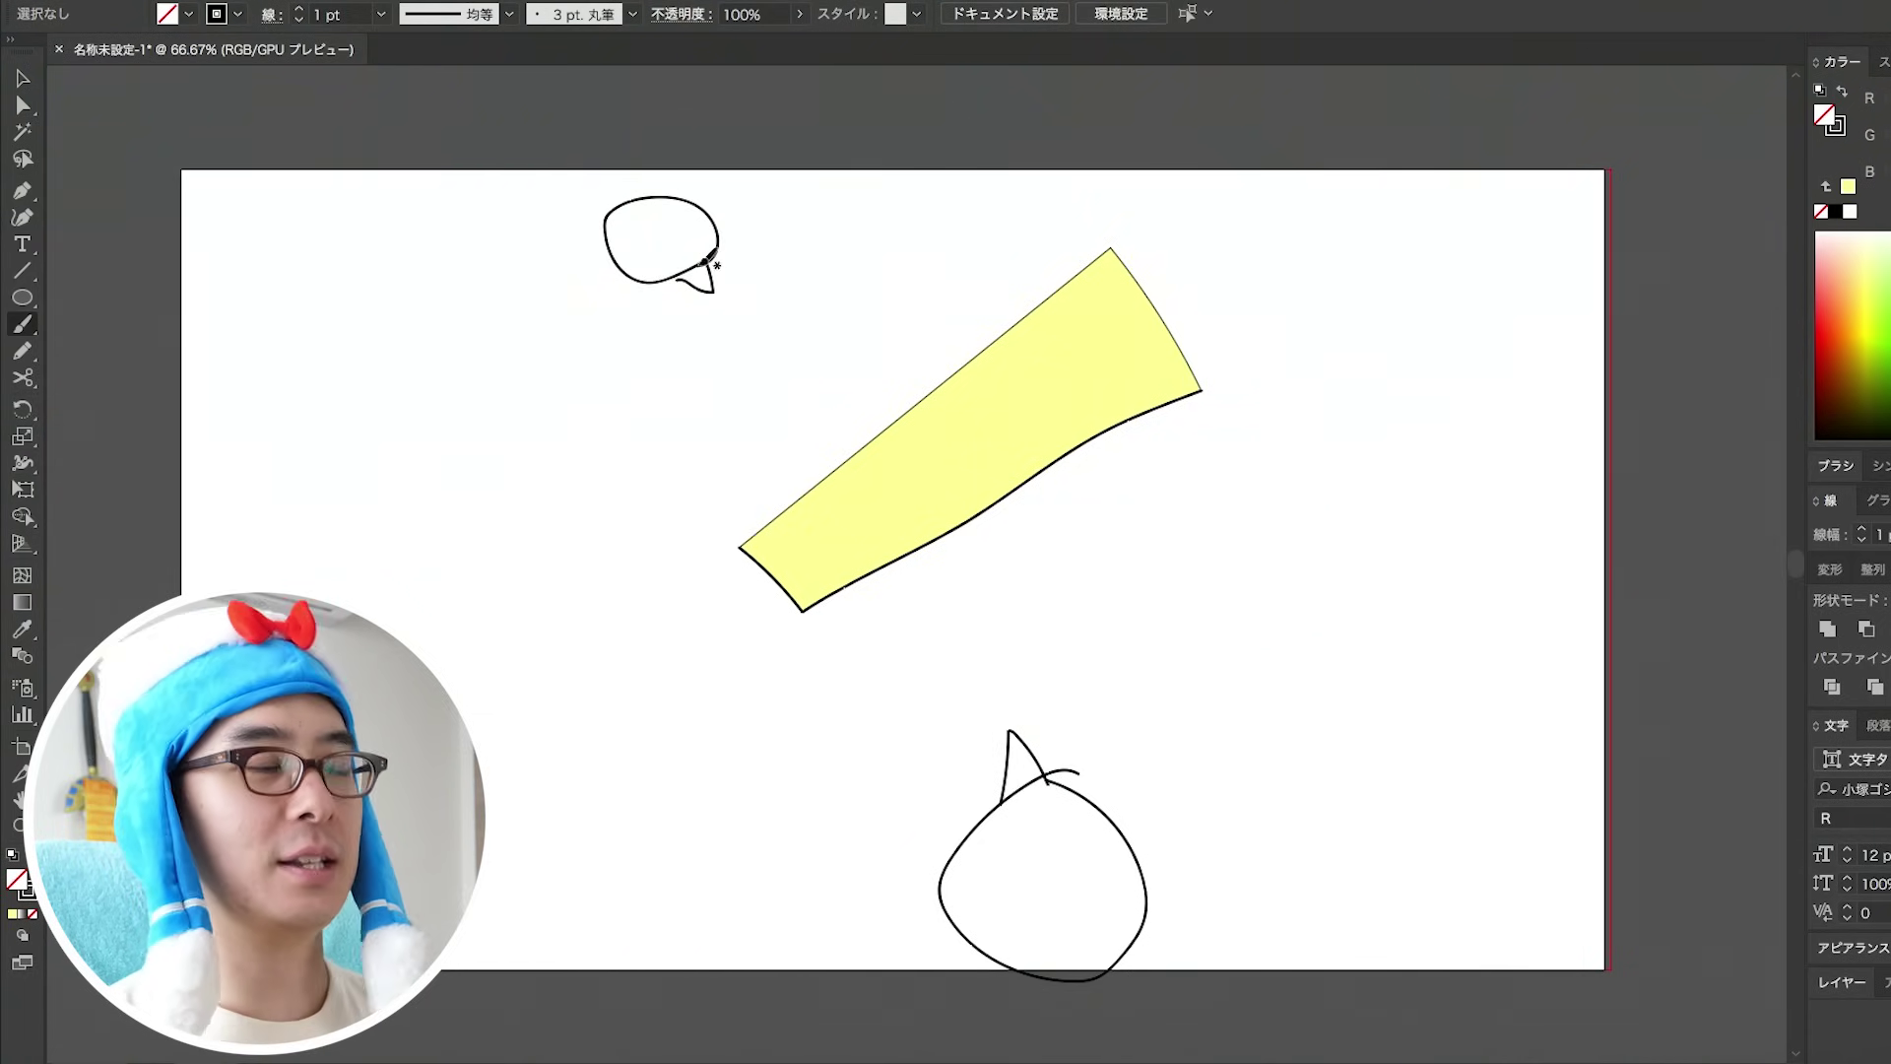
Rotate the slice so its wavy edge lies roughly horizontal on top with the narrow end to the right, and shift it left.
key("v")
mouse_move(866, 309)
left_mouse_down()
mouse_move(1194, 574)
mouse_move(1177, 291)
mouse_move(837, 133)
mouse_move(985, 458)
mouse_move(785, 496)
left_mouse_up()
scroll(840, 561, "down", 2)
scroll(840, 562, "right", 3)
left_click(1215, 565)
Brush four short slanted strokes above the slice and an arrow from the large circle toward the slice's lower edge.
key("b")
mouse_move(652, 377)
left_mouse_down()
mouse_move(743, 335)
mouse_move(573, 375)
left_mouse_up()
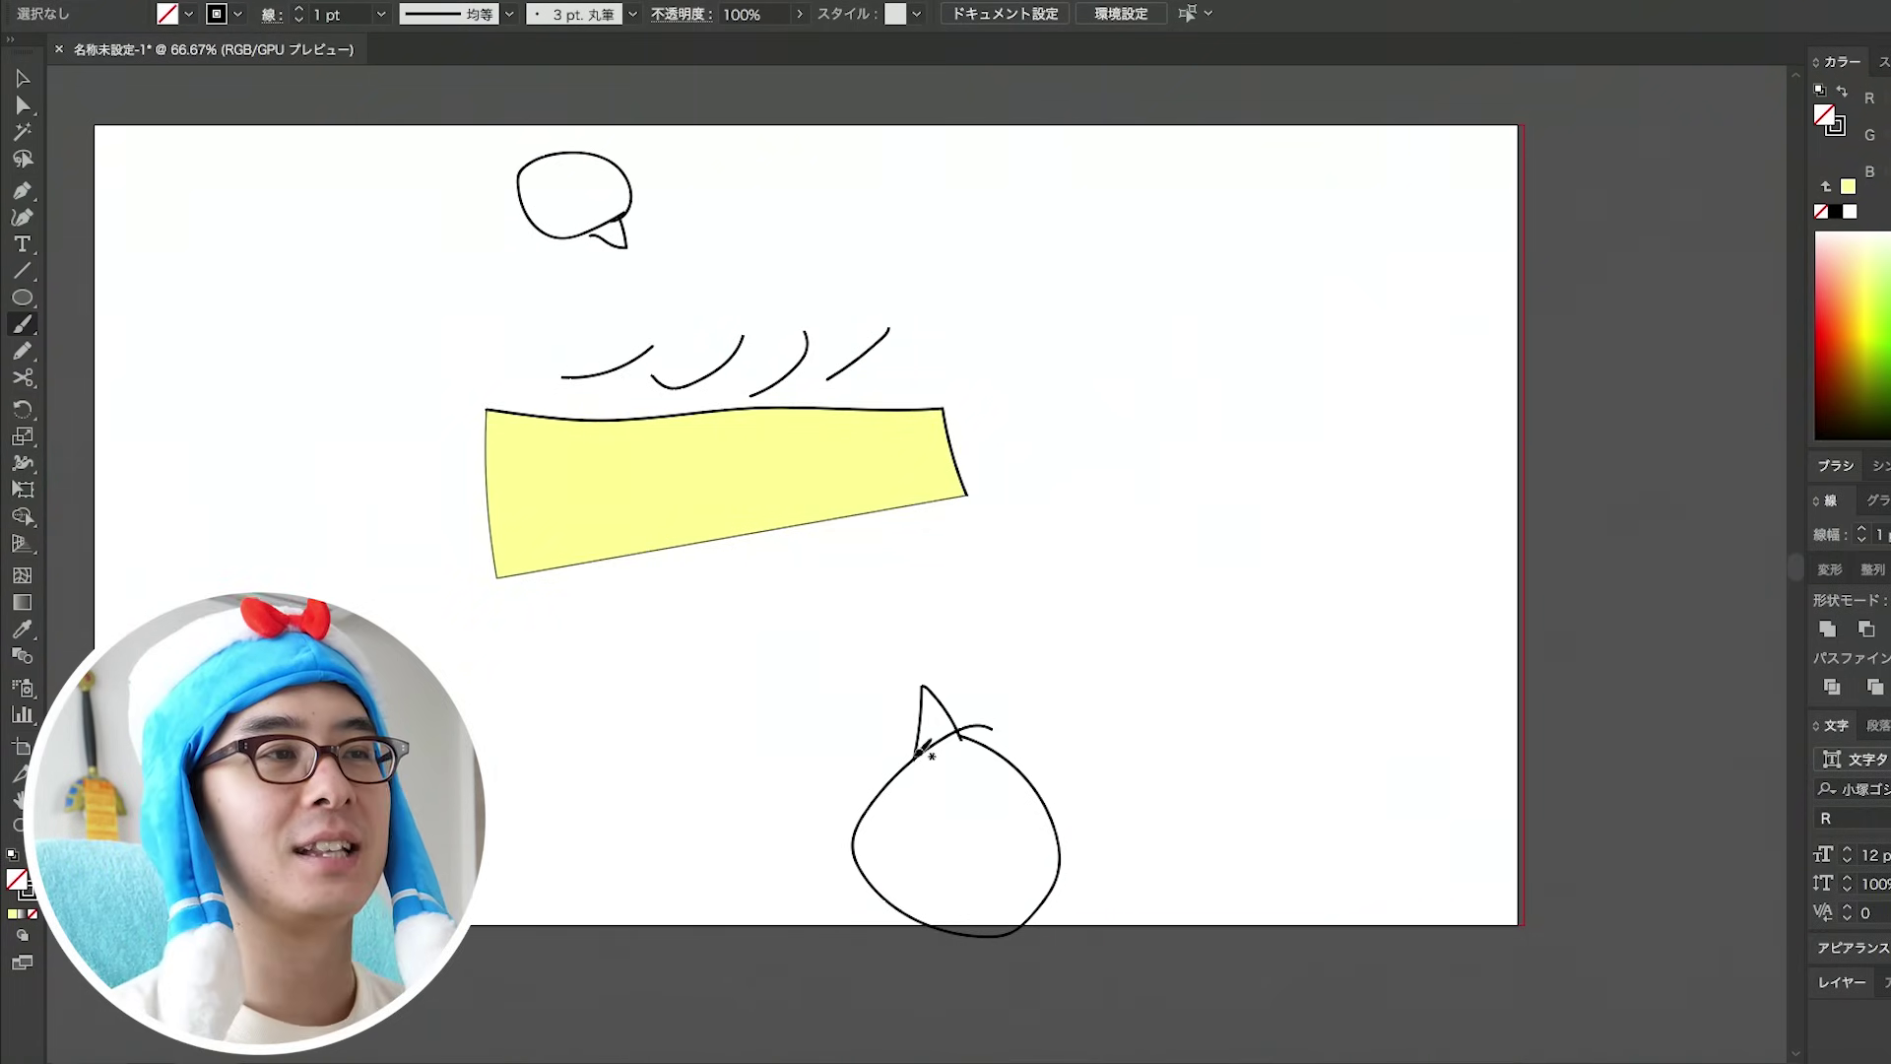
left_click_drag(863, 709, 807, 541)
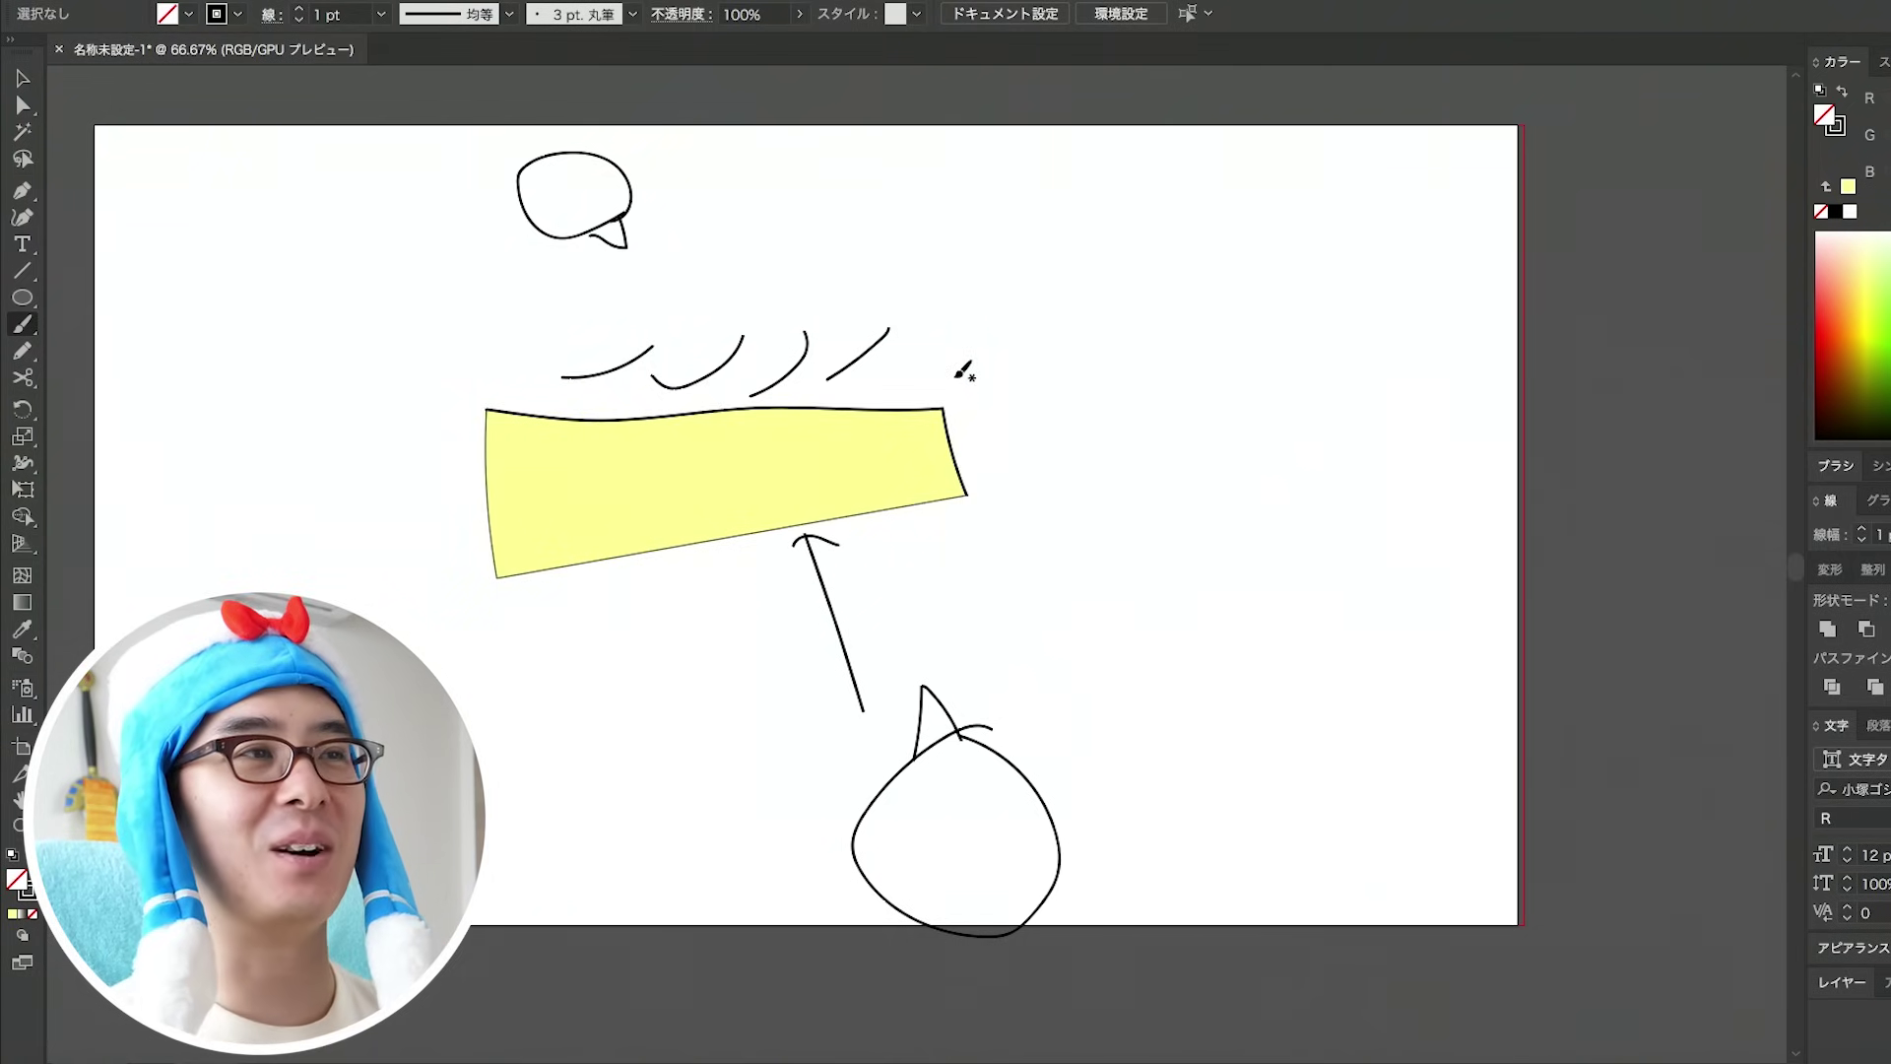
Brush three long cut lines lengthwise across the slice, extending past both of its ends.
left_click_drag(430, 449, 1038, 419)
left_click_drag(412, 497, 1025, 448)
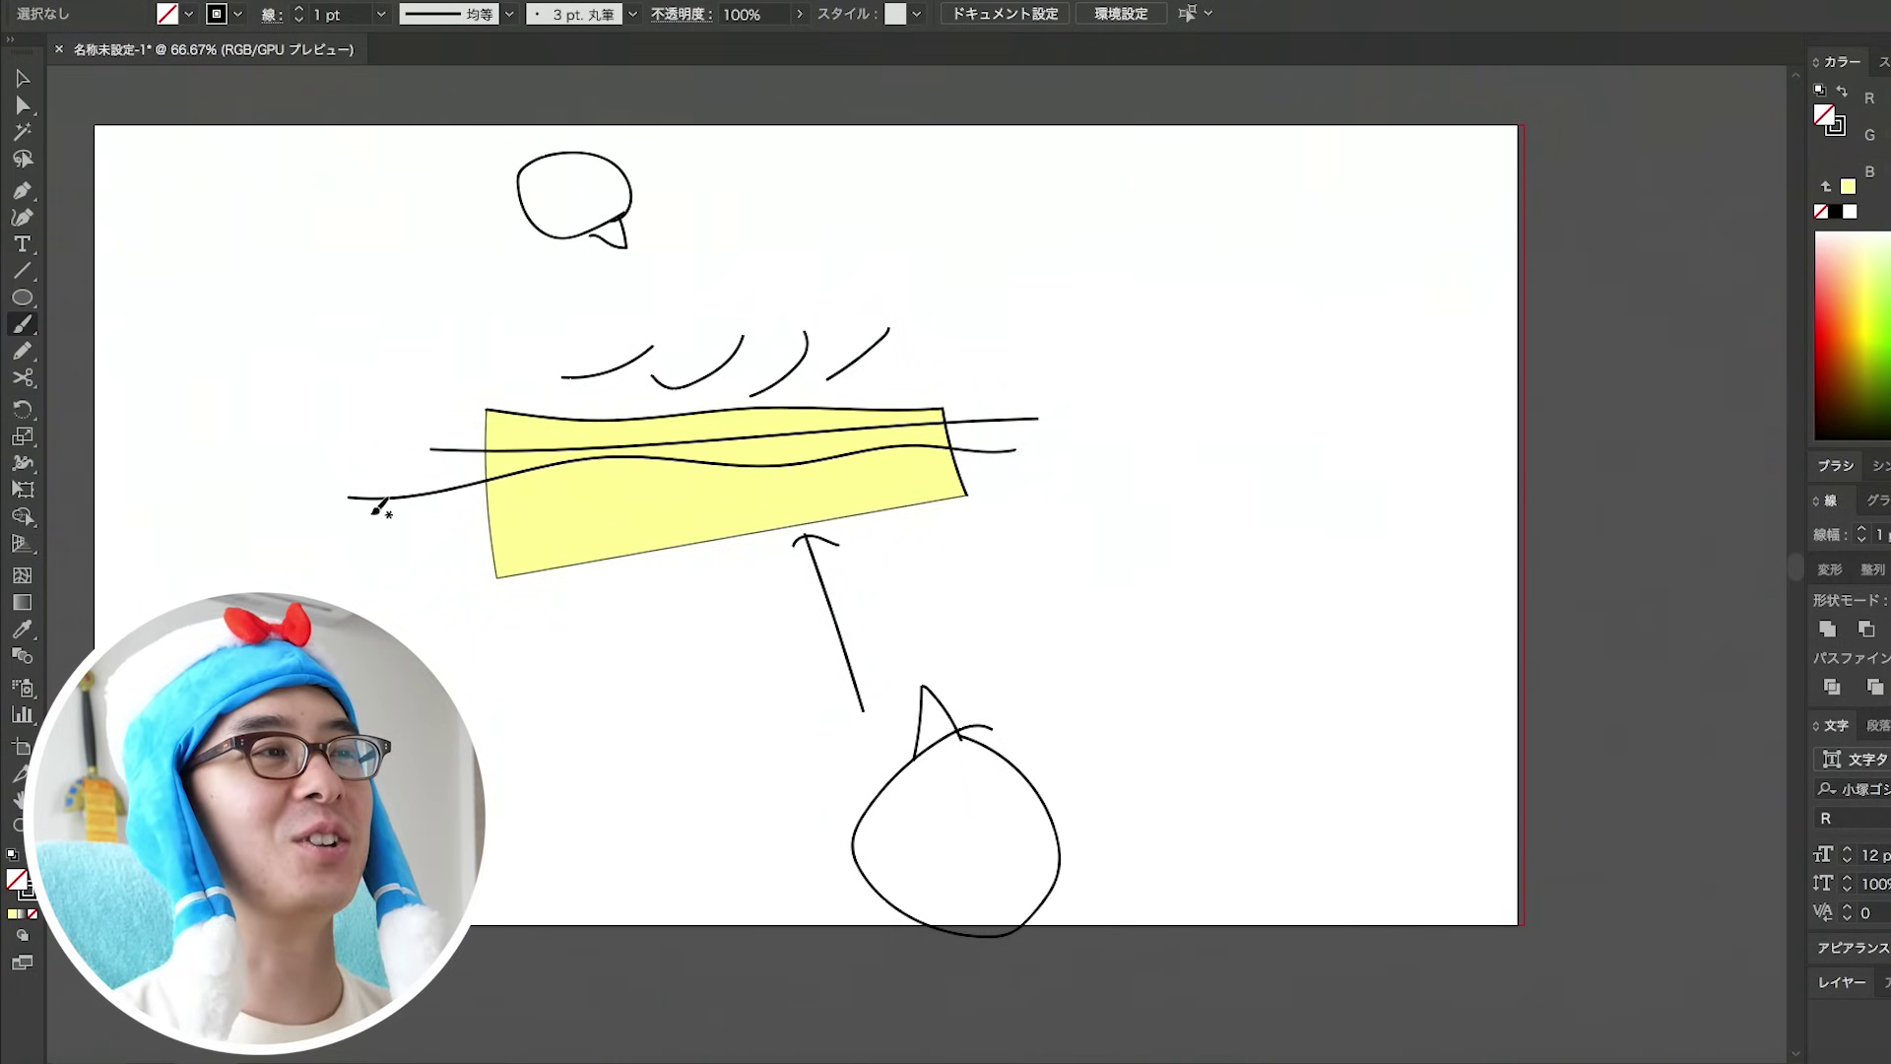
mouse_move(374, 512)
left_mouse_down()
mouse_move(837, 459)
mouse_move(1063, 457)
left_mouse_up()
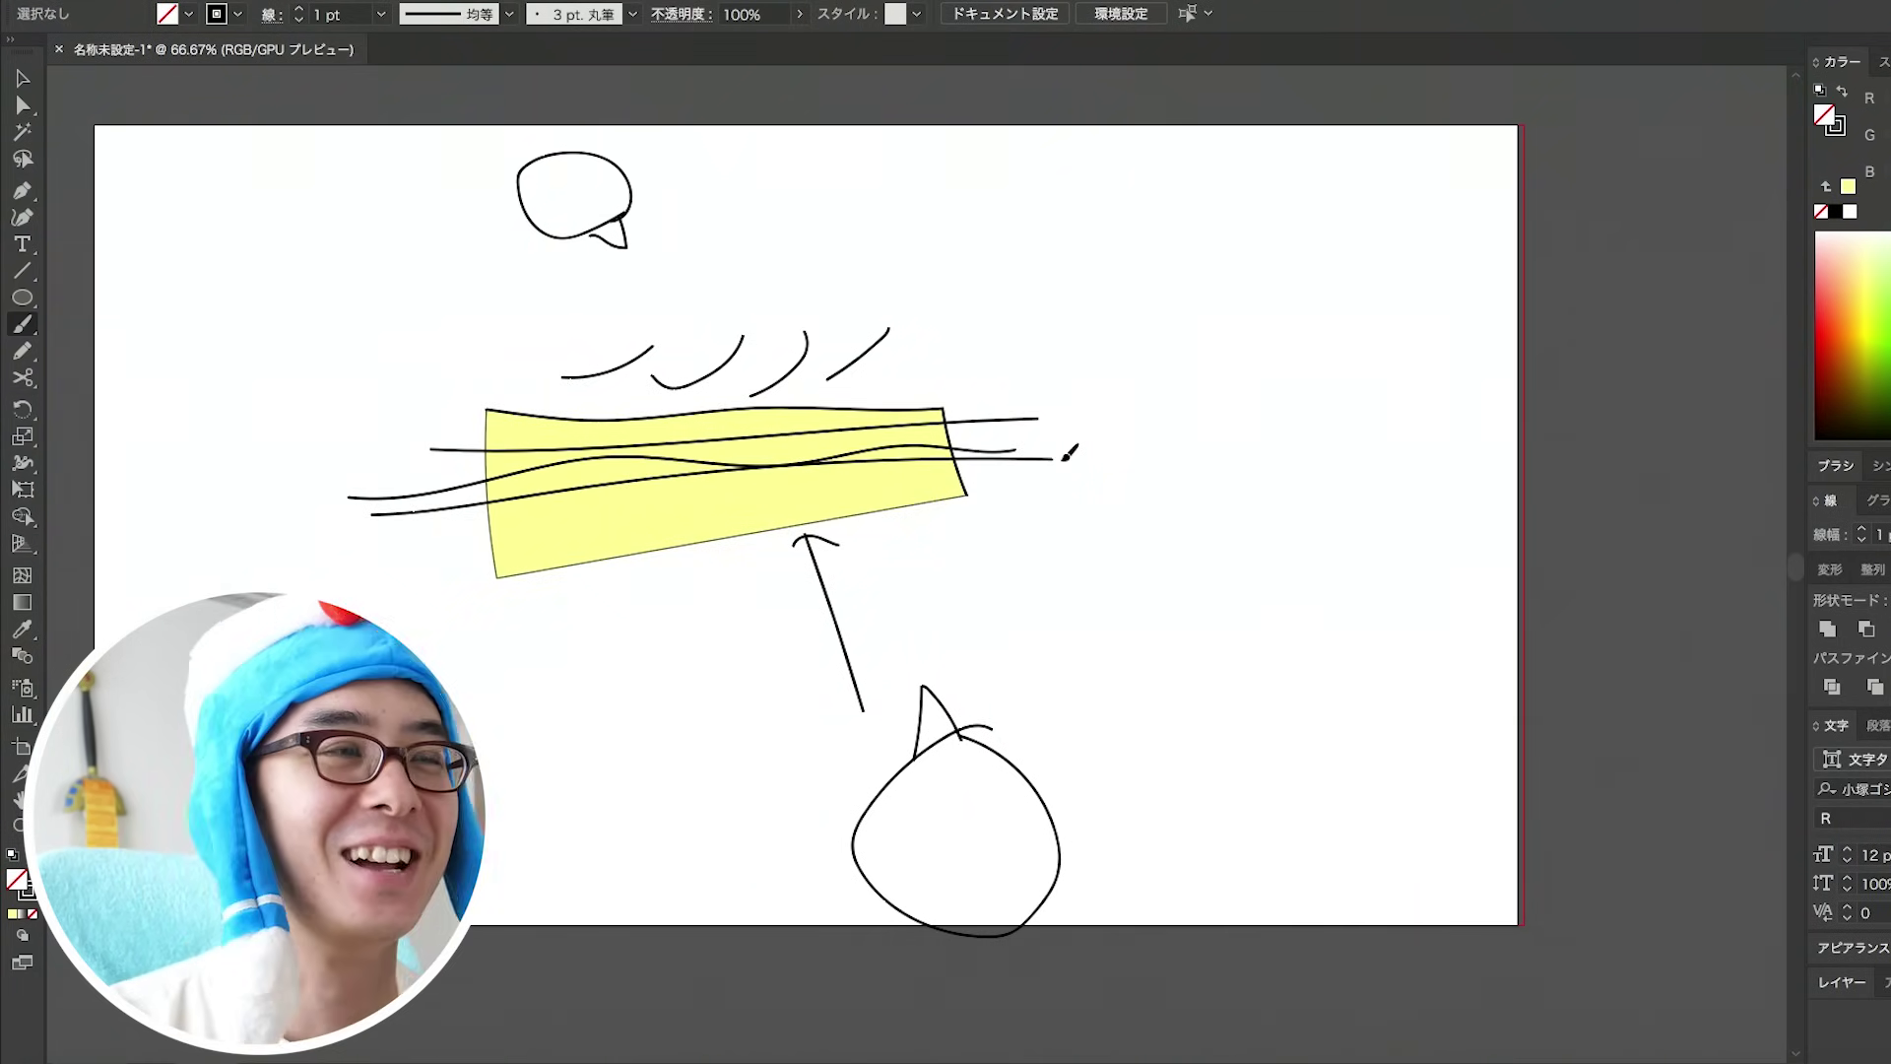